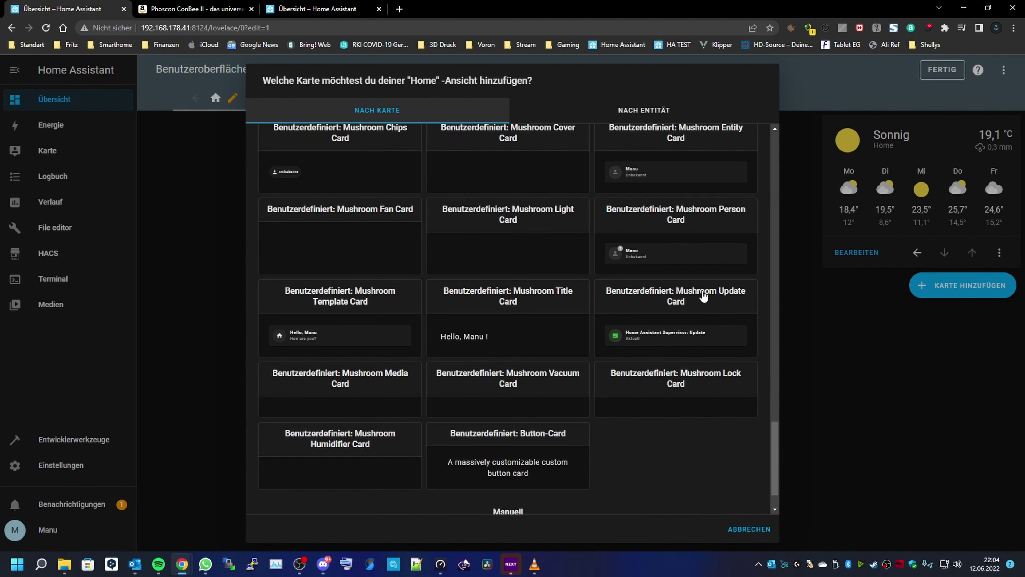
# Add a standalone Mushroom Update Card for the Home Assistant Supervisor: Update entity to the Home view and save it.
pyautogui.click(672, 335)
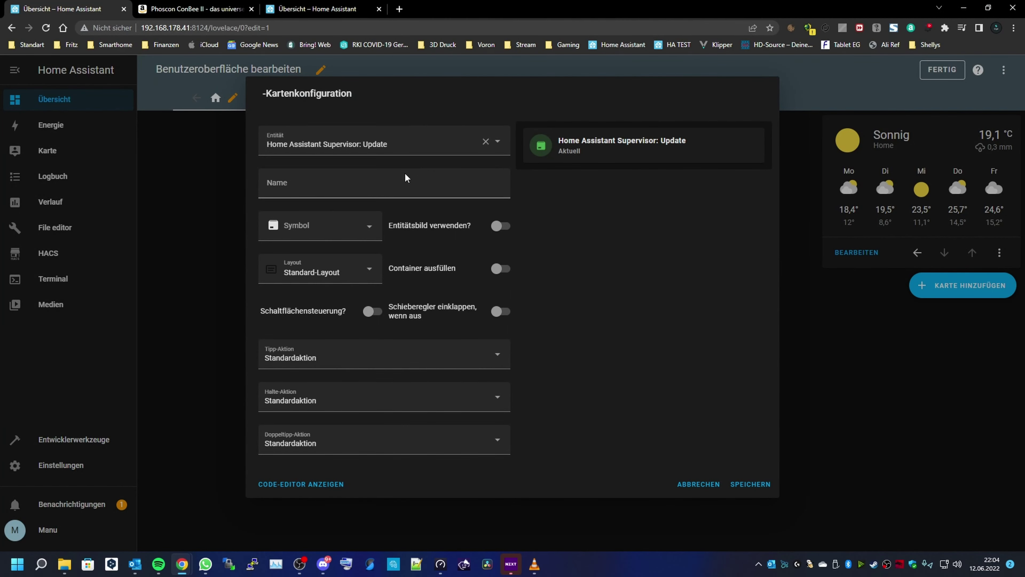
pyautogui.click(372, 182)
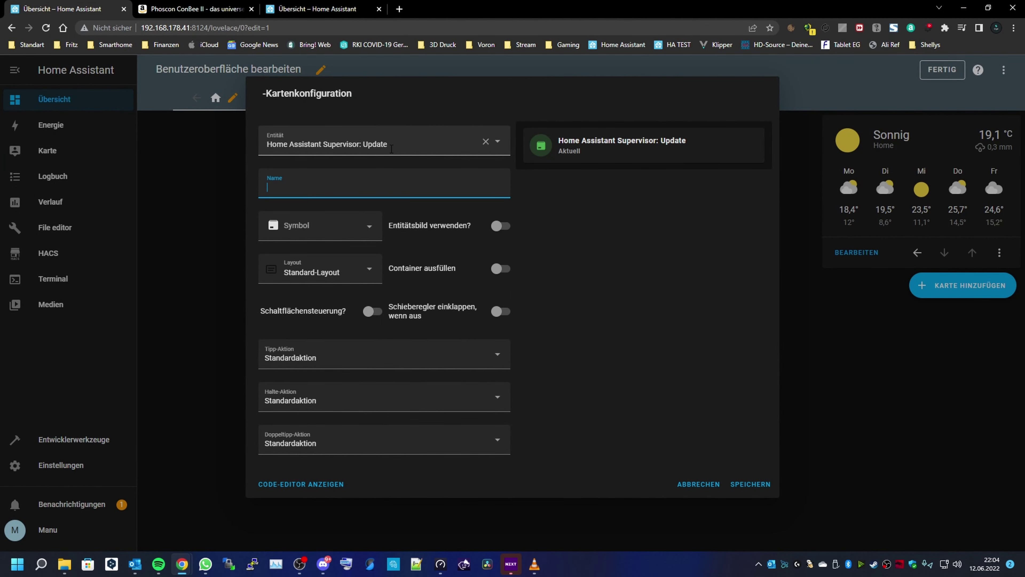
pyautogui.click(743, 483)
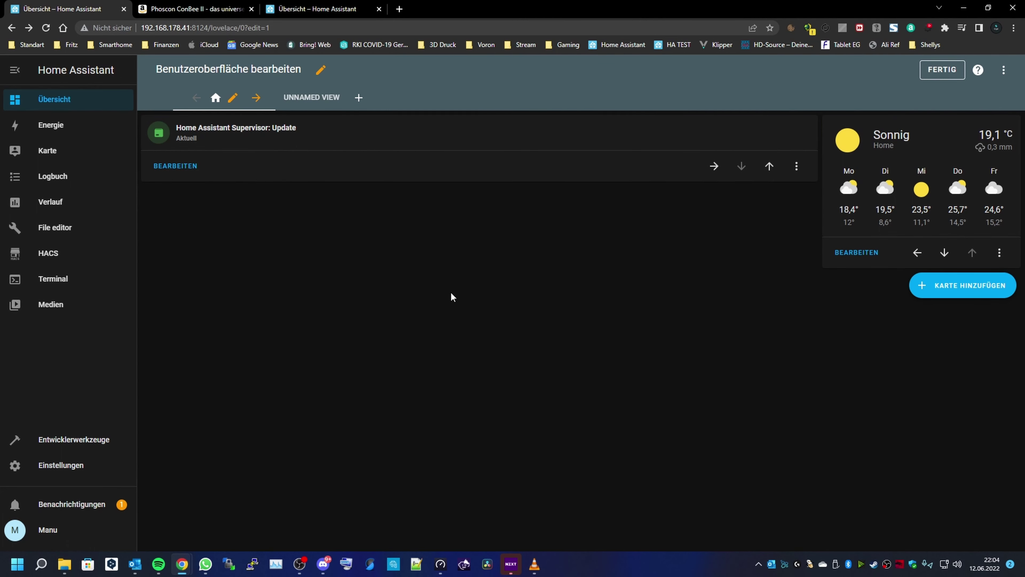
# Search the card picker for "ras" and add a Raster card to the Home view.
pyautogui.click(952, 285)
pyautogui.write('ras')
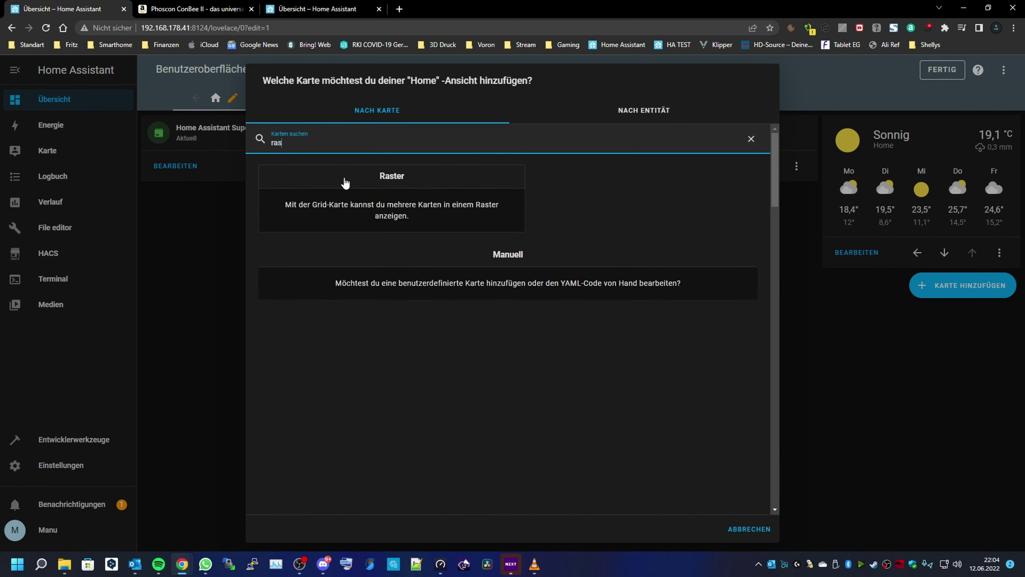
pyautogui.click(345, 183)
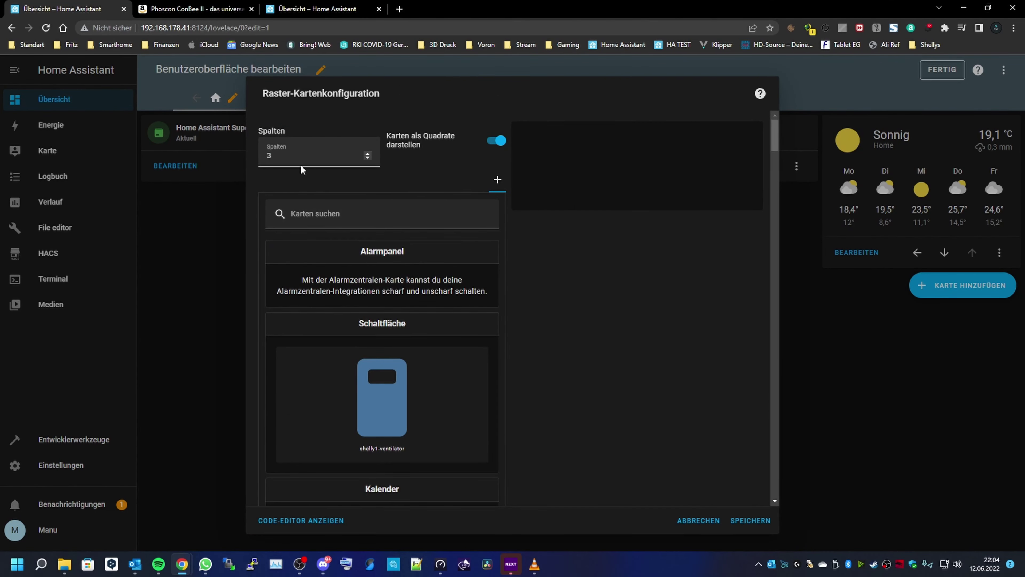
# Insert a Mushroom Update Card as the first card inside the grid.
pyautogui.click(310, 219)
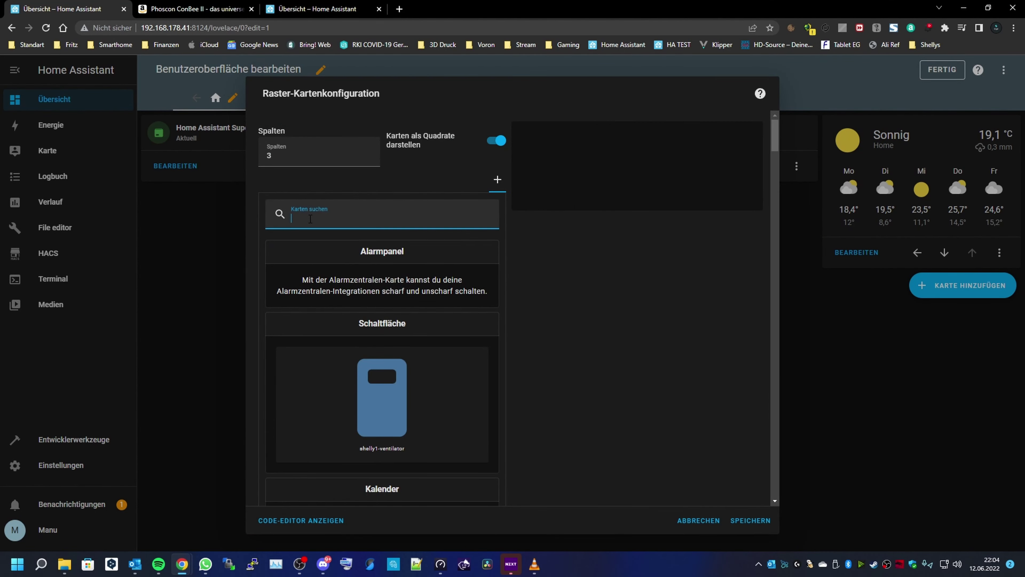
pyautogui.scroll(-20, 380, 307)
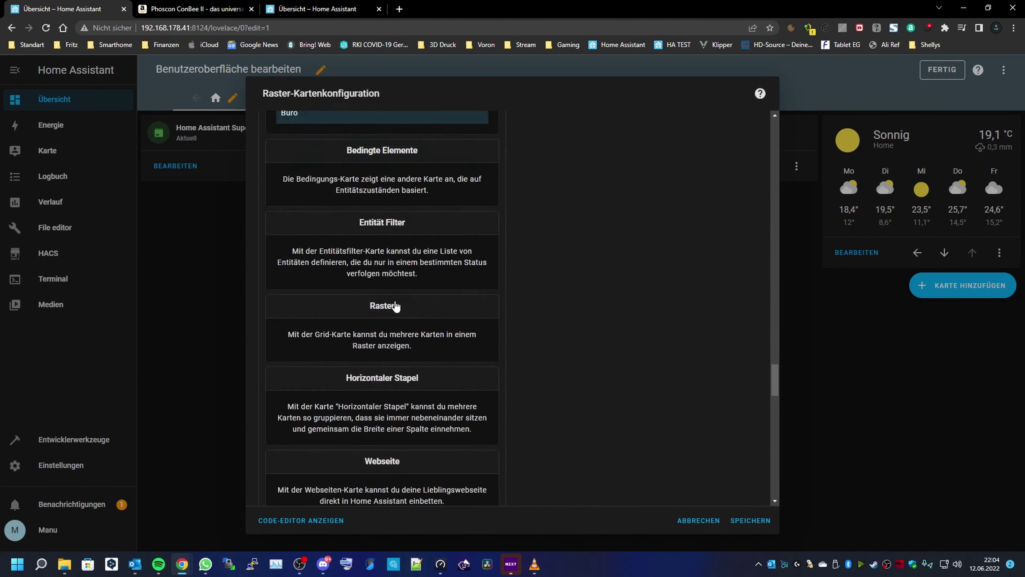
pyautogui.scroll(-10, 372, 301)
pyautogui.scroll(3, 373, 298)
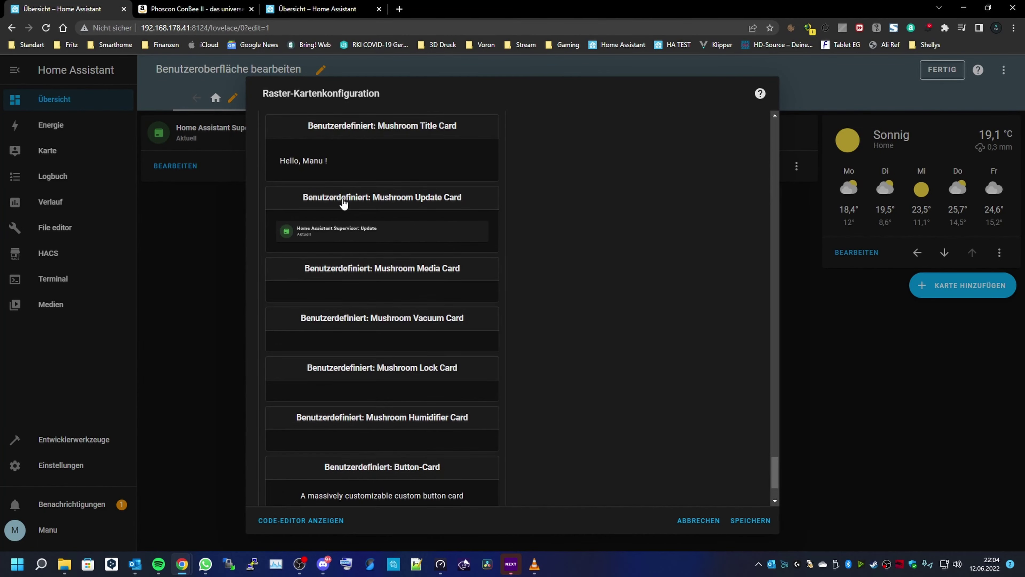
pyautogui.click(337, 240)
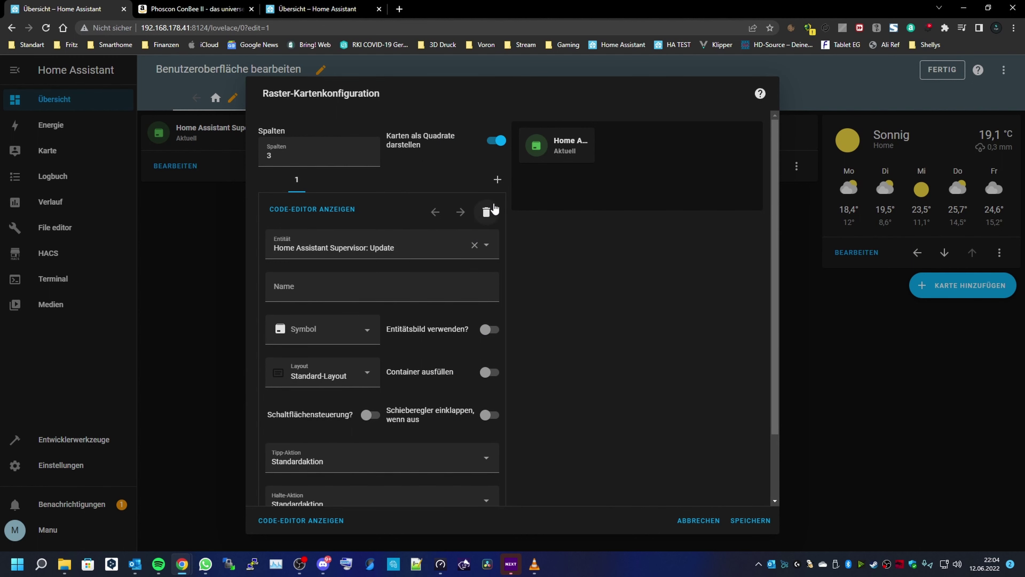
# Insert another Mushroom Update Card as the second card inside the grid.
pyautogui.click(497, 180)
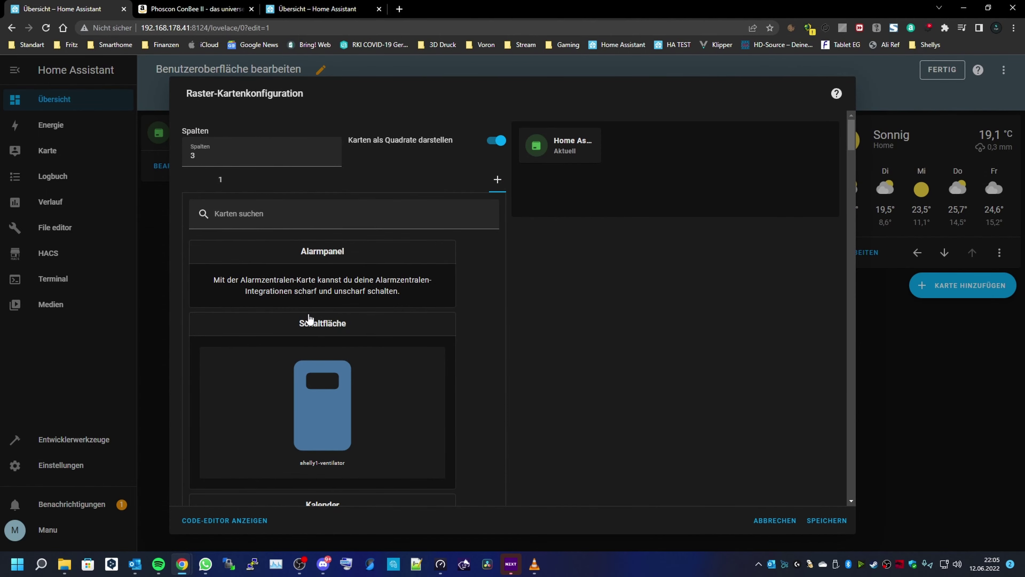
pyautogui.scroll(-20, 319, 323)
pyautogui.scroll(-2, 364, 304)
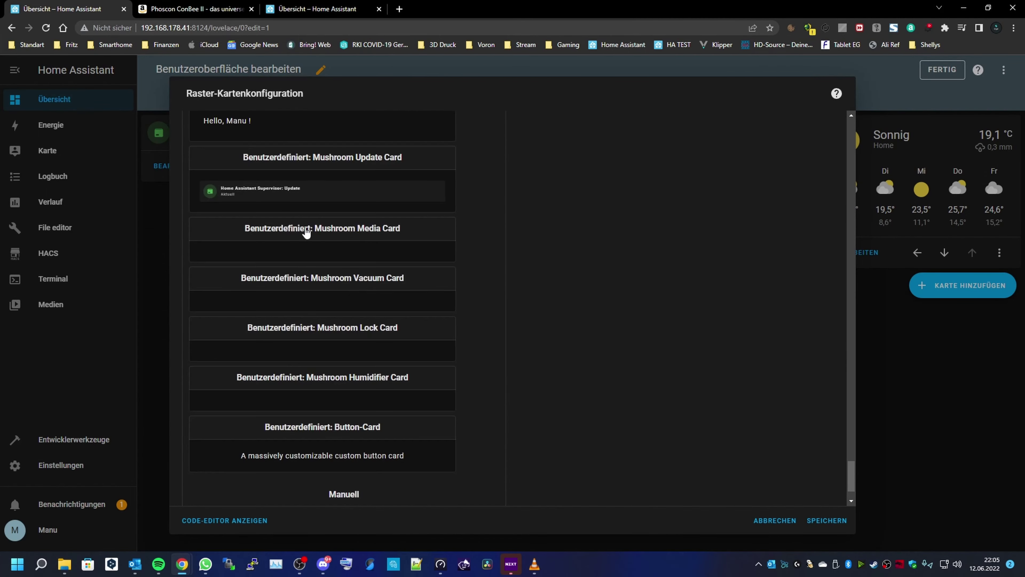
pyautogui.click(298, 200)
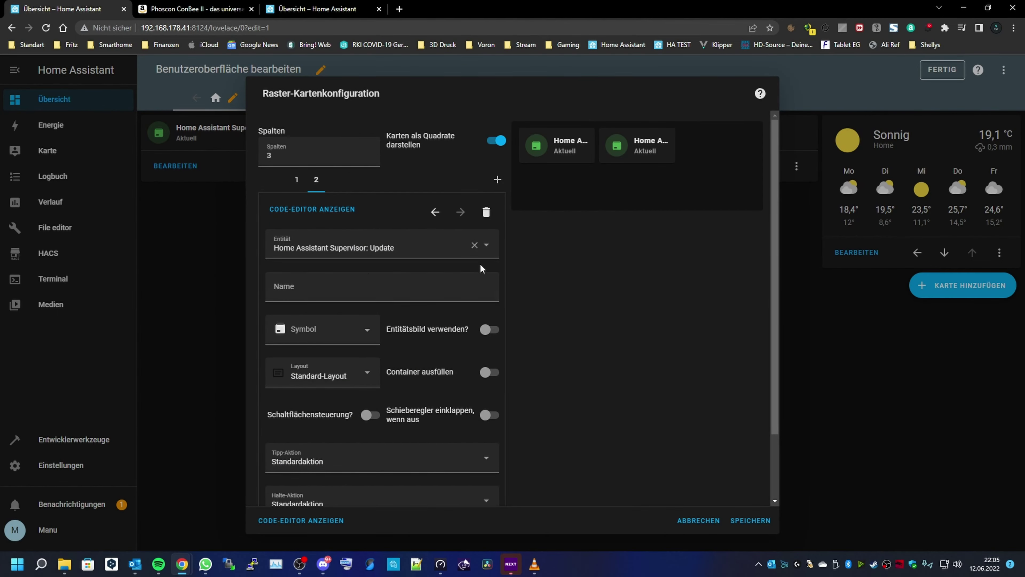
# Set the second update card's entity to FRITZ!Box 7590 AX FRITZ!OS and name it Router.
pyautogui.click(486, 250)
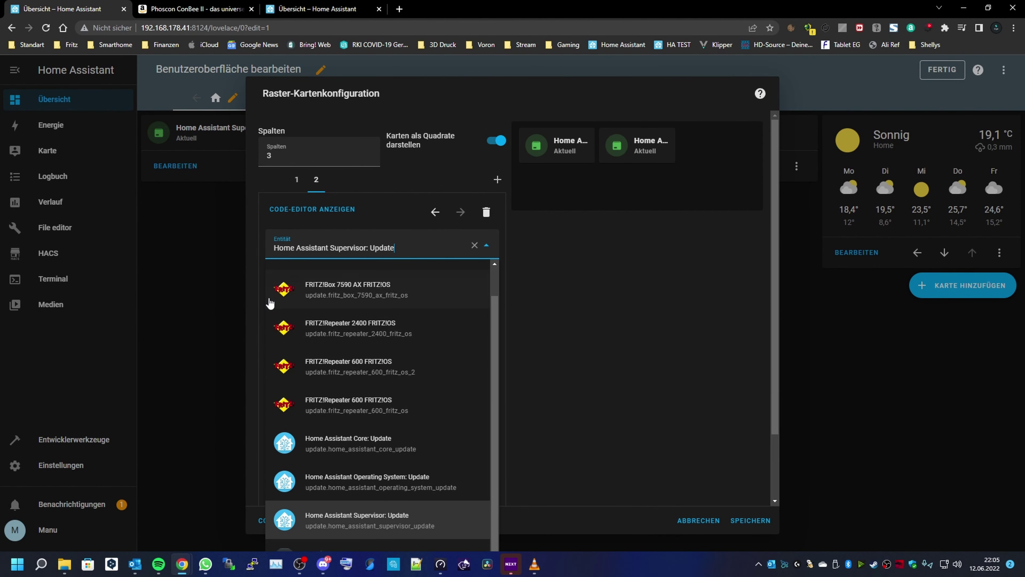
pyautogui.click(381, 296)
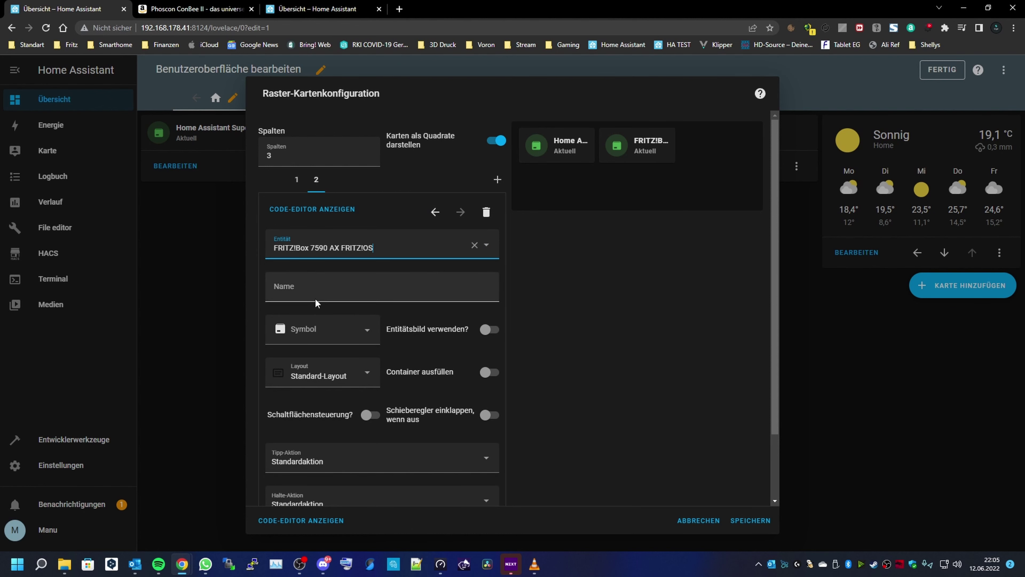
pyautogui.click(304, 297)
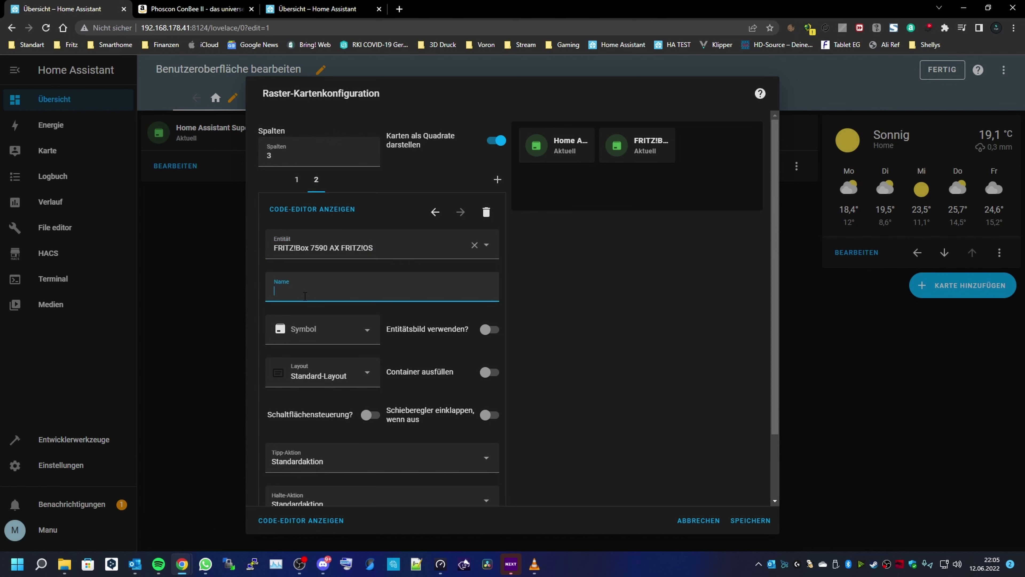
pyautogui.write('Router')
# Insert a Mushroom Title Card as the grid's third card and change the greeting in its title to "Hallo".
pyautogui.click(498, 180)
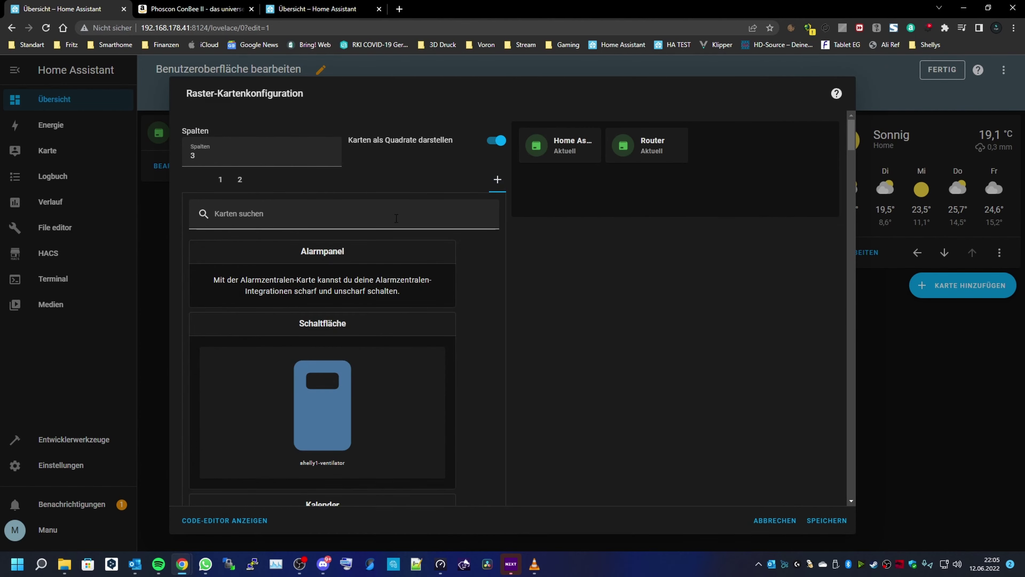
pyautogui.scroll(-15, 323, 335)
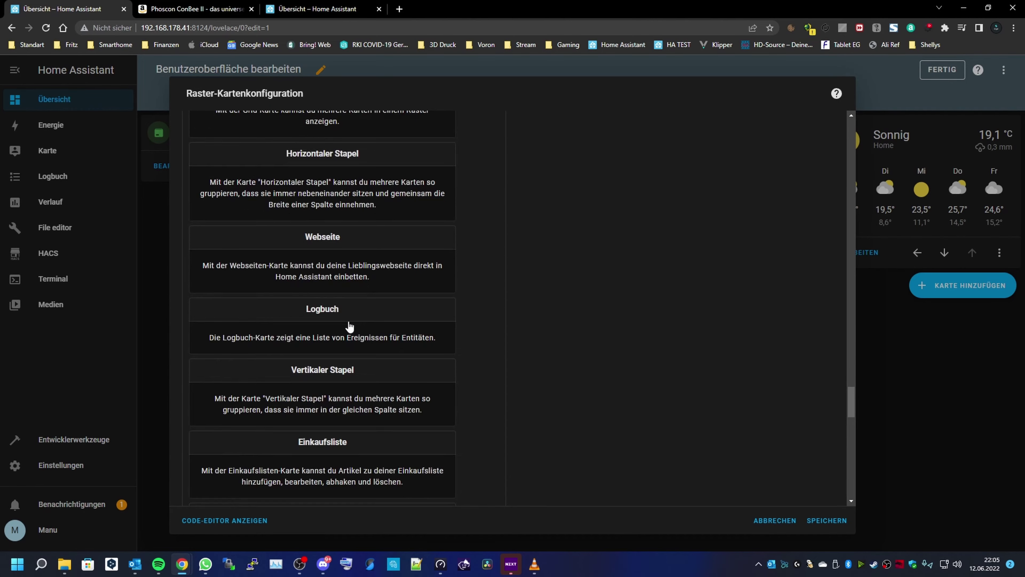
pyautogui.scroll(-15, 348, 327)
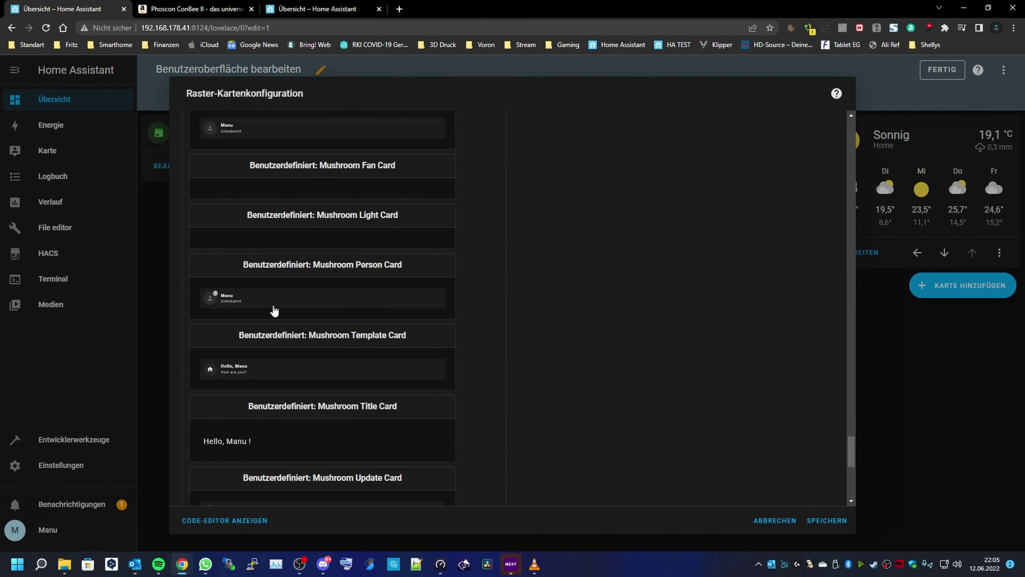
pyautogui.scroll(-5, 246, 242)
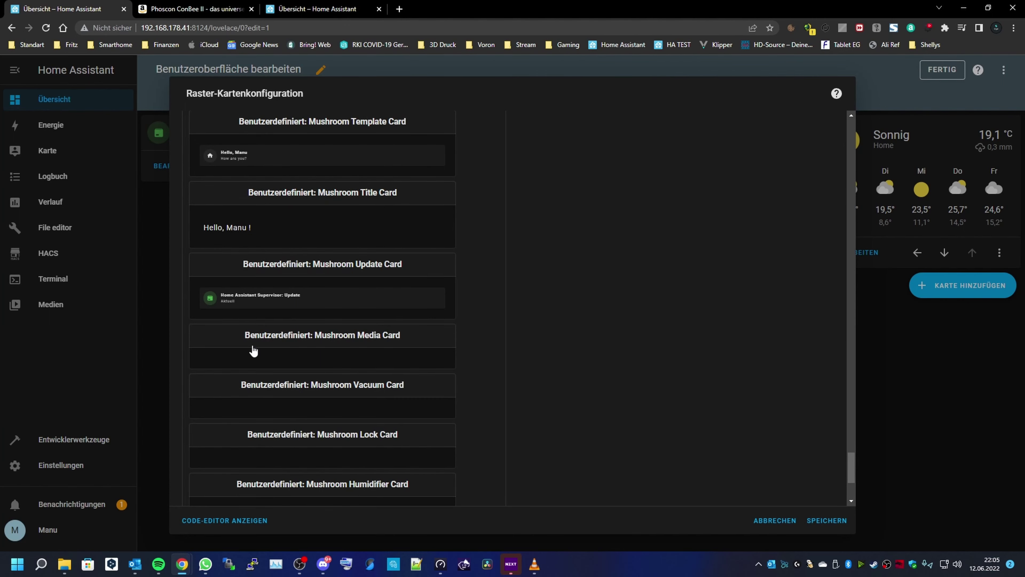
pyautogui.click(225, 231)
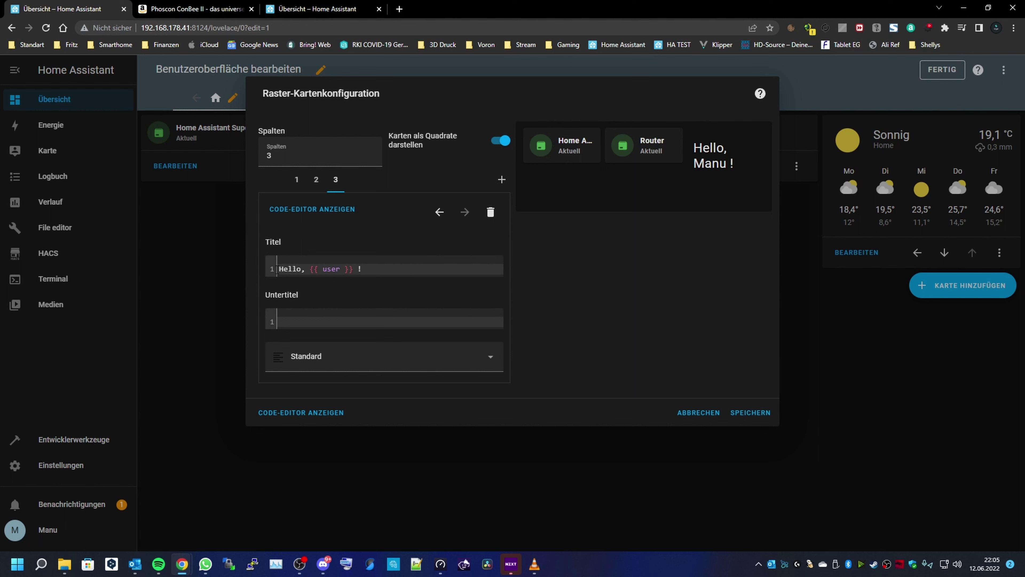
pyautogui.moveTo(300, 268); pyautogui.dragTo(292, 269)
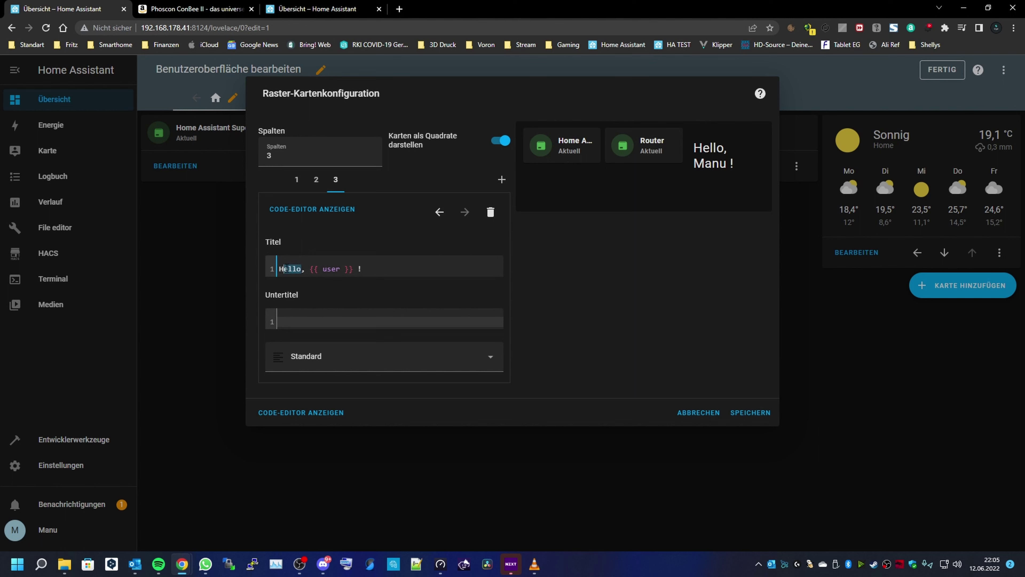
pyautogui.write('allo')
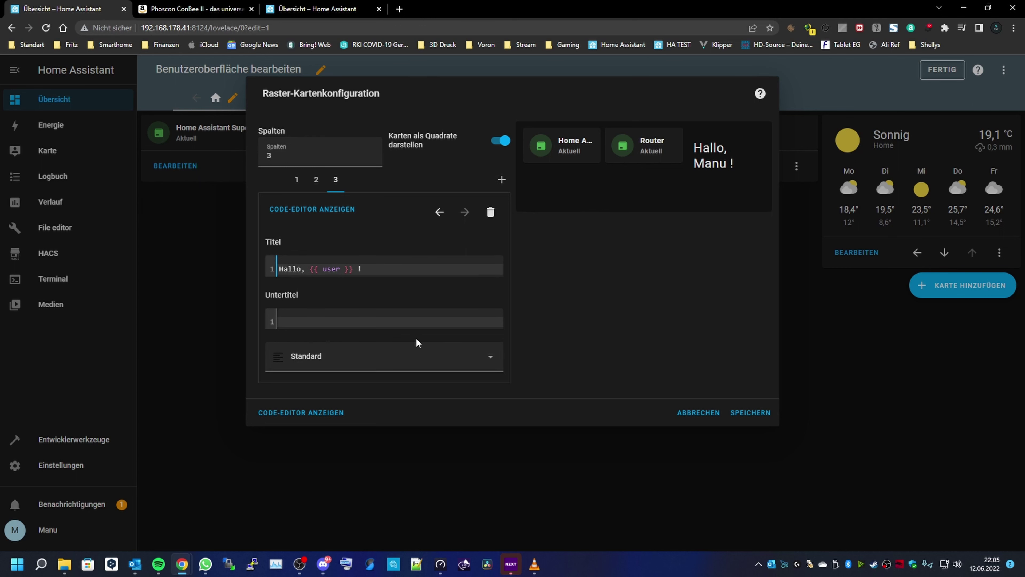
# Try the alignments Anfang, Mitte and Ausrichten on the title card and set it back to Standard.
pyautogui.click(415, 363)
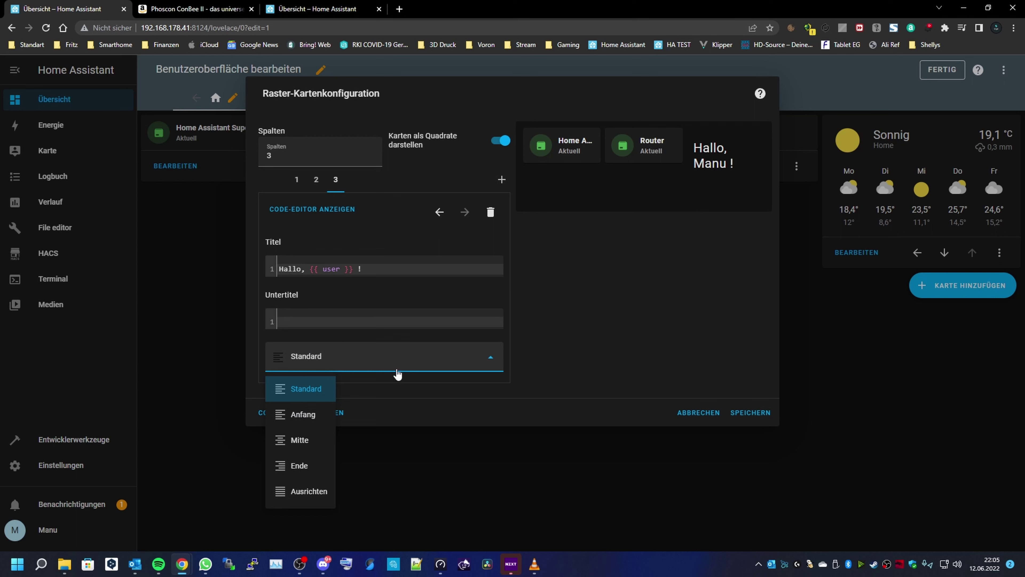
pyautogui.click(298, 418)
pyautogui.click(335, 368)
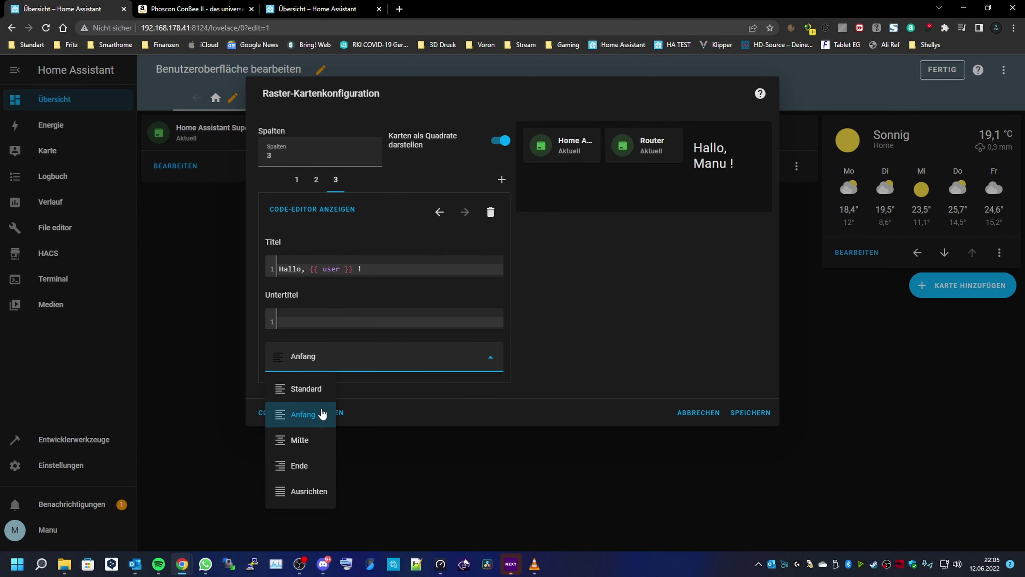
pyautogui.click(309, 439)
pyautogui.click(384, 368)
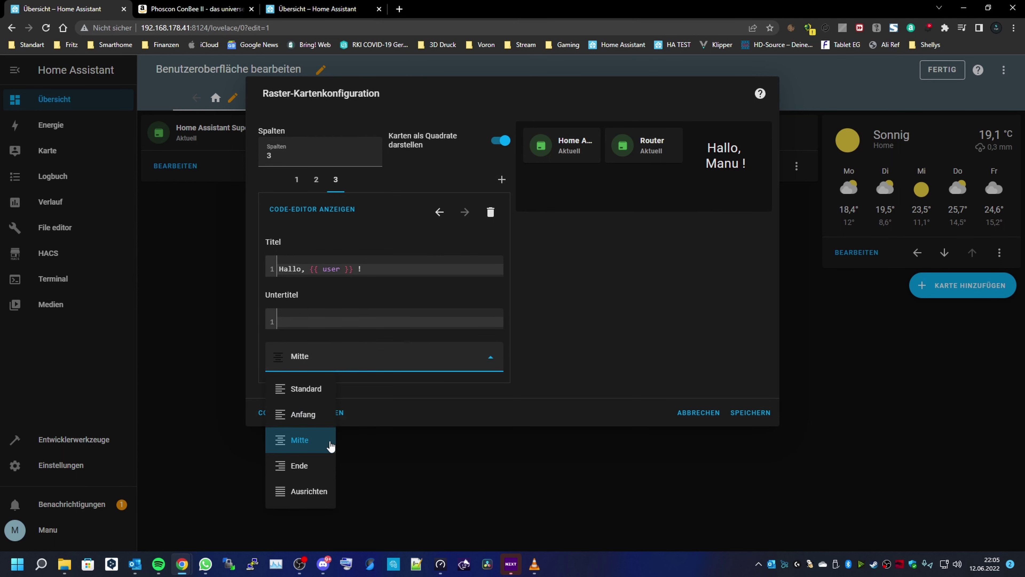
pyautogui.click(294, 492)
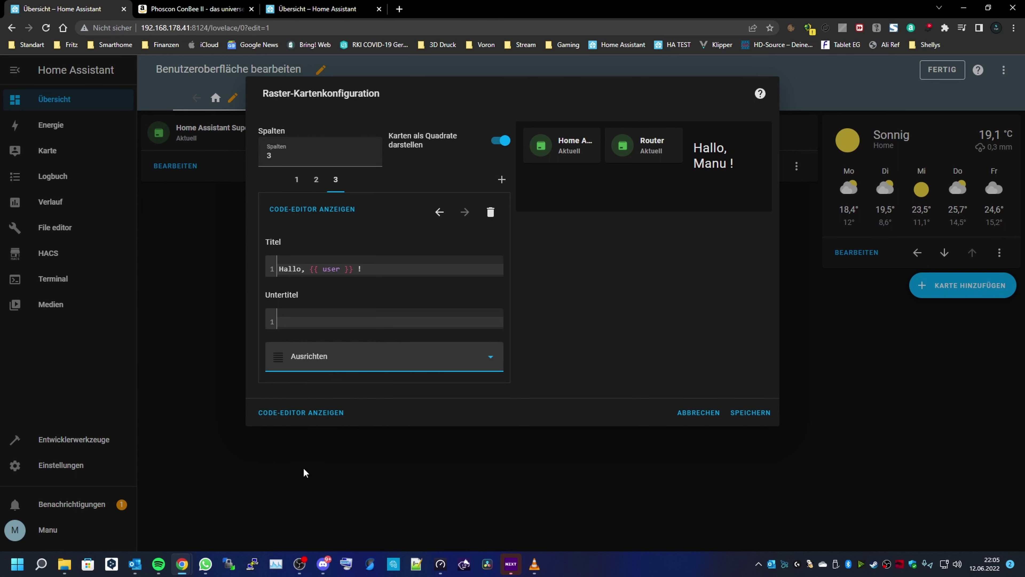
pyautogui.click(327, 365)
pyautogui.click(302, 399)
# Move the title card to the first position in the grid and save the Raster card.
pyautogui.click(439, 212)
pyautogui.click(439, 212)
pyautogui.click(462, 212)
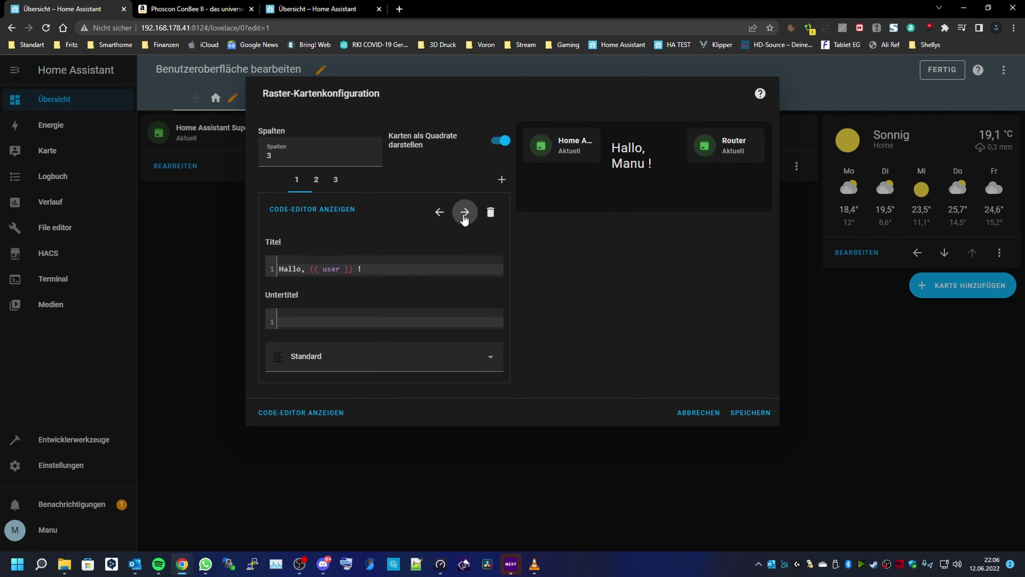
pyautogui.click(460, 214)
pyautogui.click(439, 212)
pyautogui.click(439, 212)
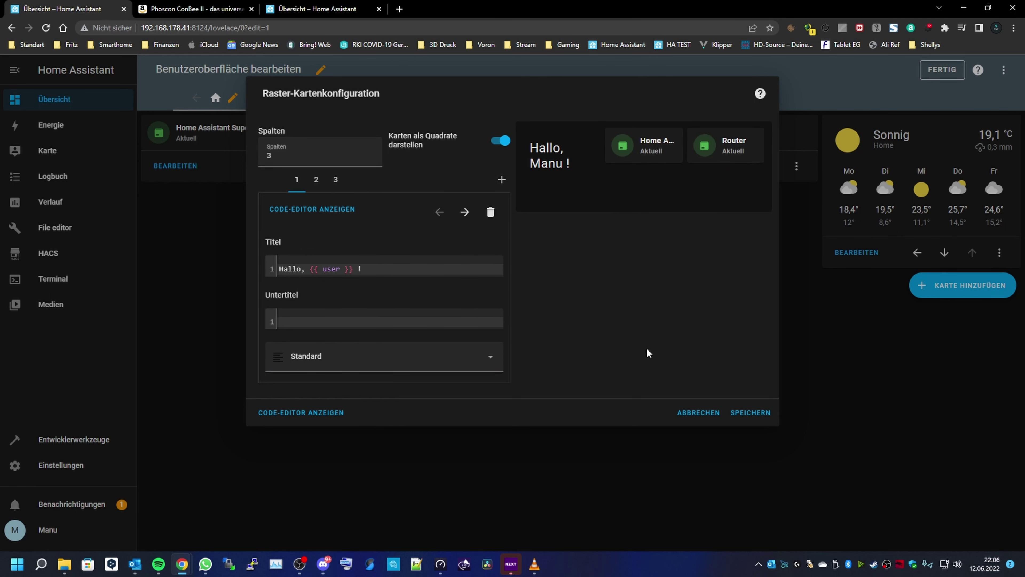
pyautogui.click(744, 413)
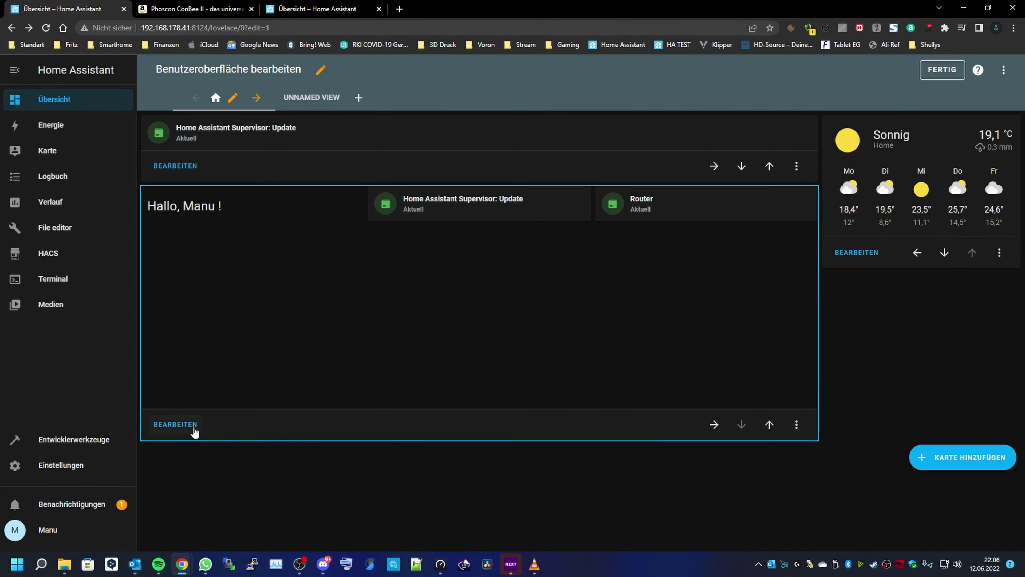
# Turn off "Karten als Quadrate darstellen" for the Raster card and save the change.
pyautogui.click(176, 424)
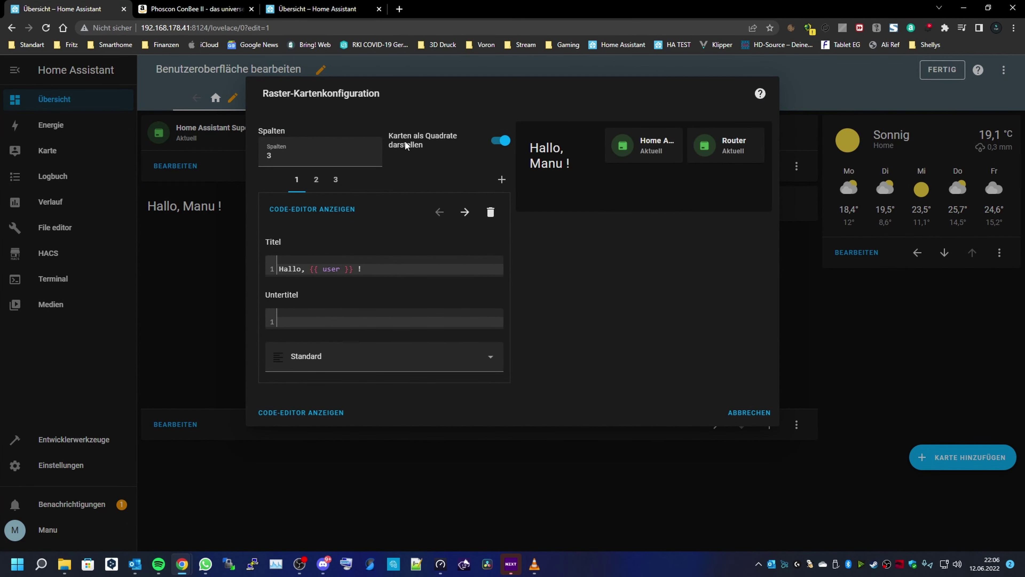
pyautogui.click(498, 143)
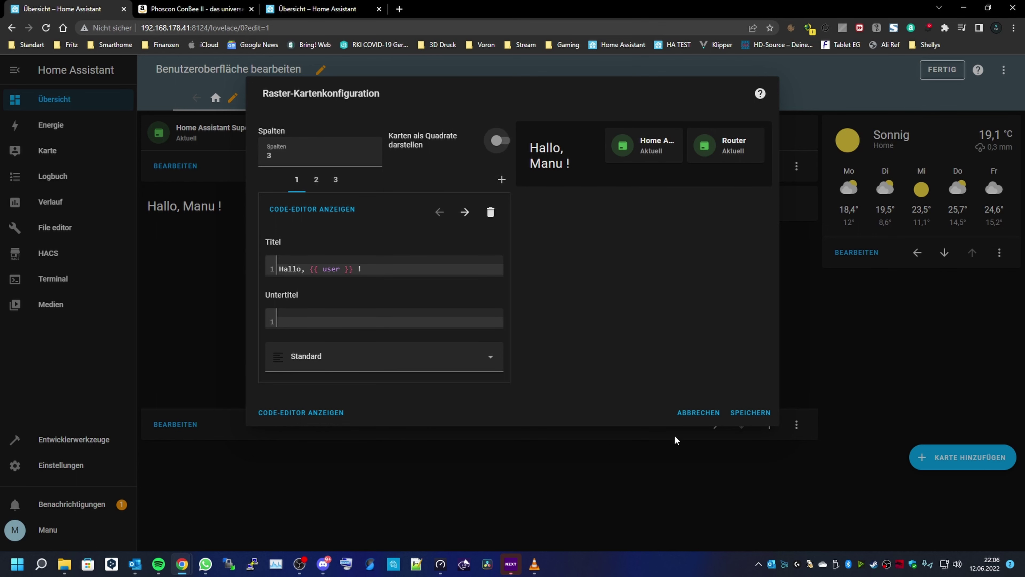
pyautogui.click(750, 412)
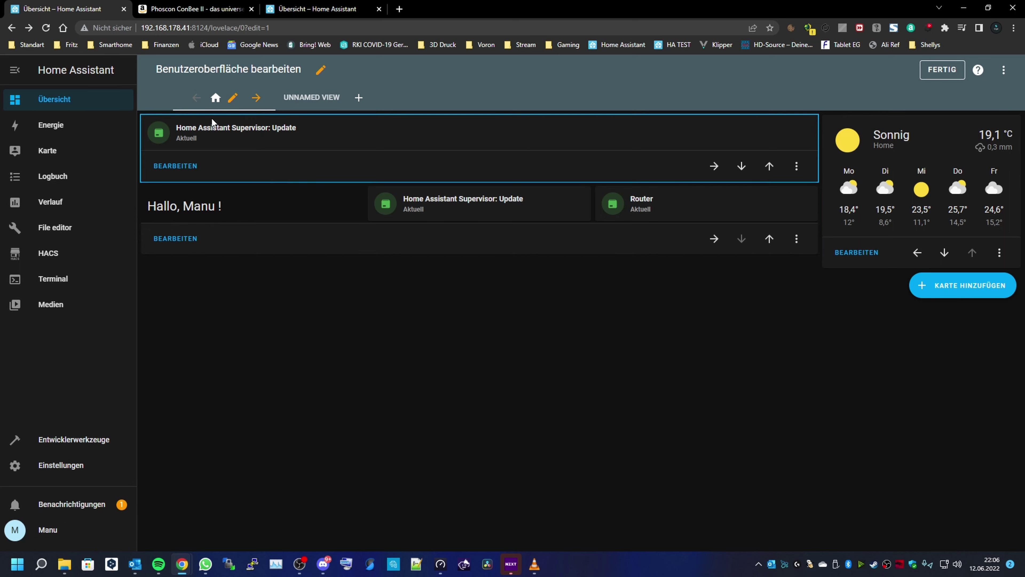
# Move the Raster card above the standalone Home Assistant Supervisor: Update card and delete that standalone card.
pyautogui.click(769, 238)
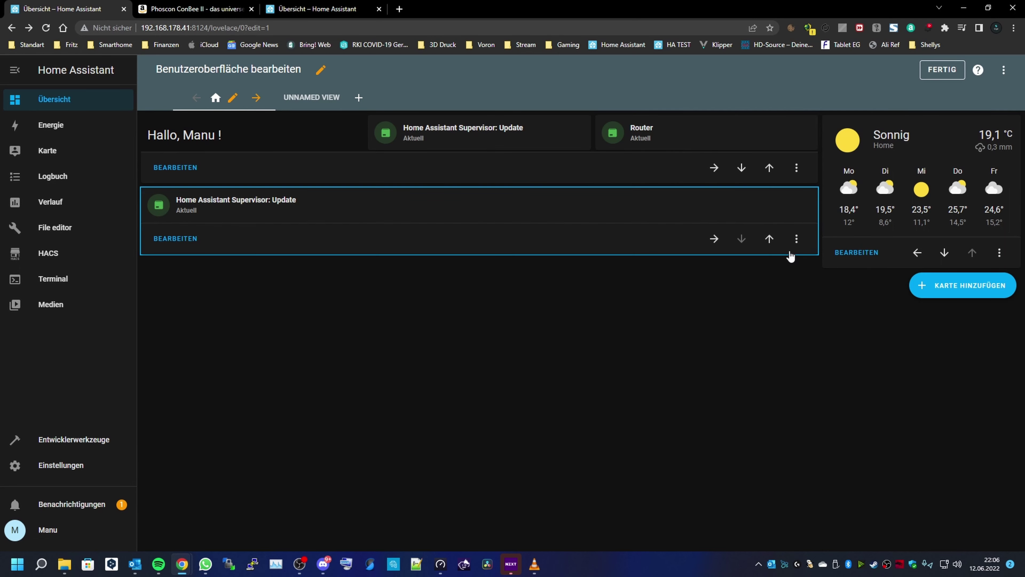
pyautogui.click(796, 238)
pyautogui.click(811, 322)
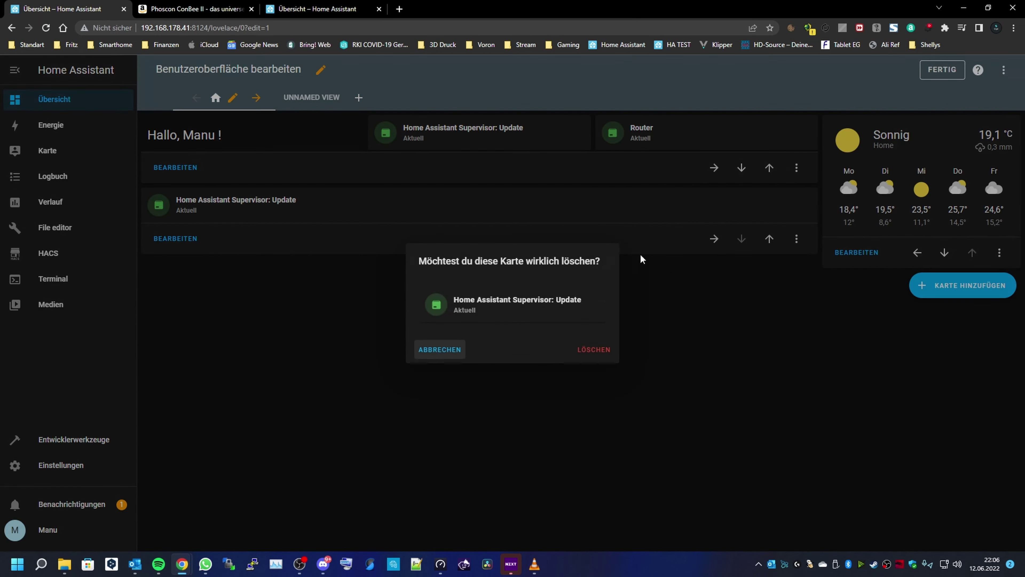
pyautogui.click(584, 350)
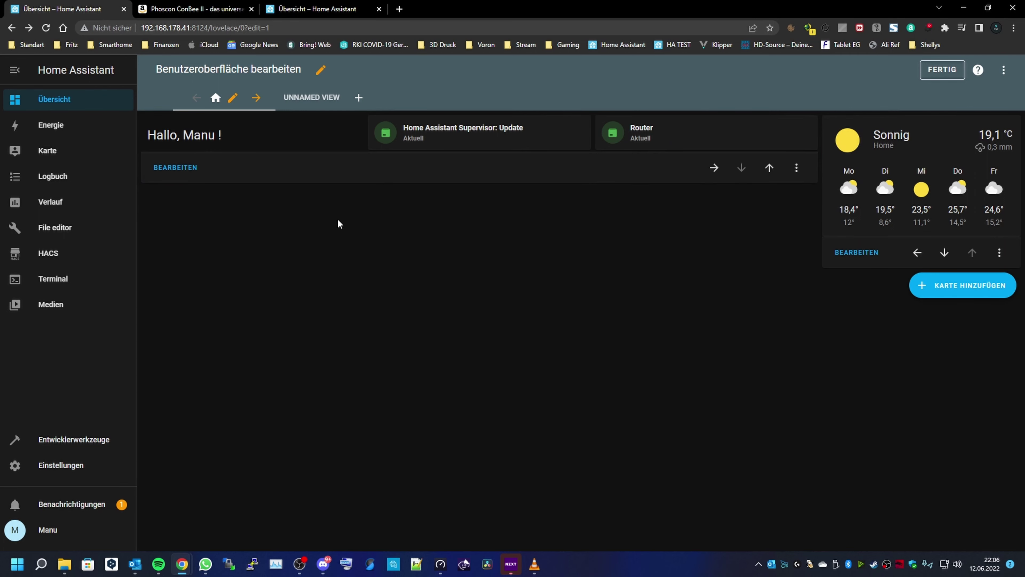
# Add a new Raster card to the Home view, finding it through the card search.
pyautogui.click(964, 292)
pyautogui.write('ras')
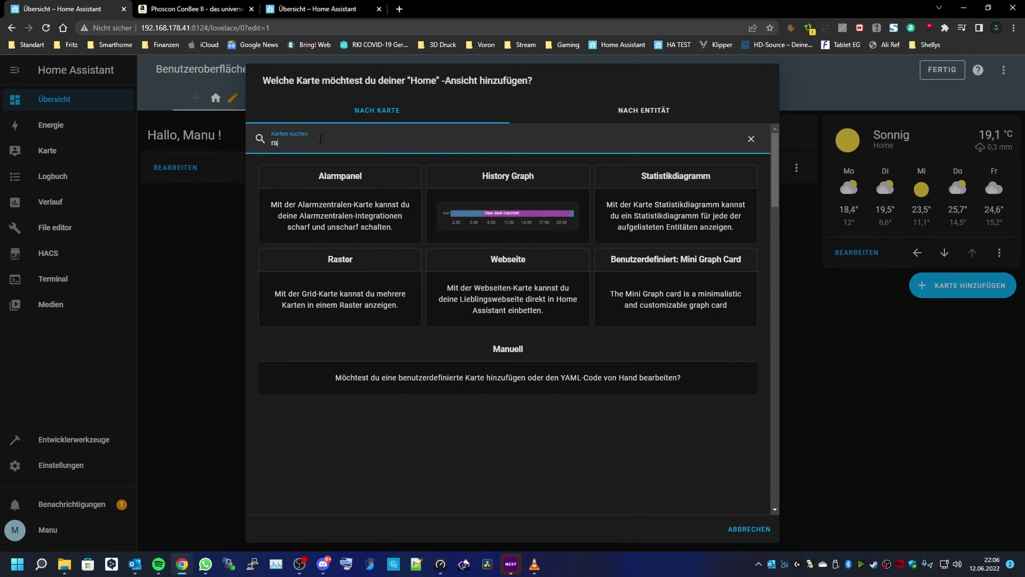
pyautogui.click(390, 220)
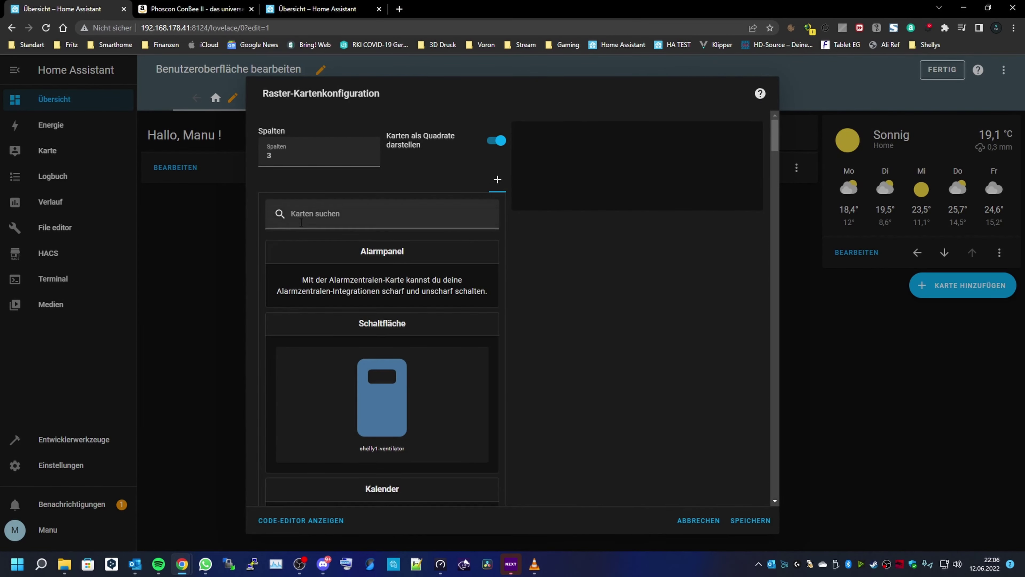
# Add a custom Mini Graph Card as the first card in the new Raster and start a blank line below its type line.
pyautogui.scroll(-15, 382, 270)
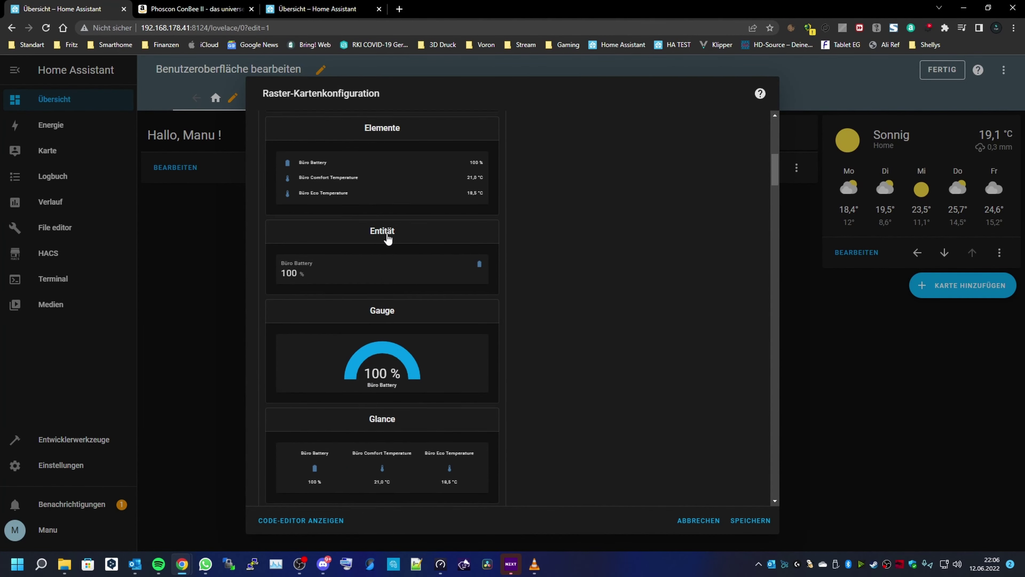
pyautogui.scroll(-15, 382, 228)
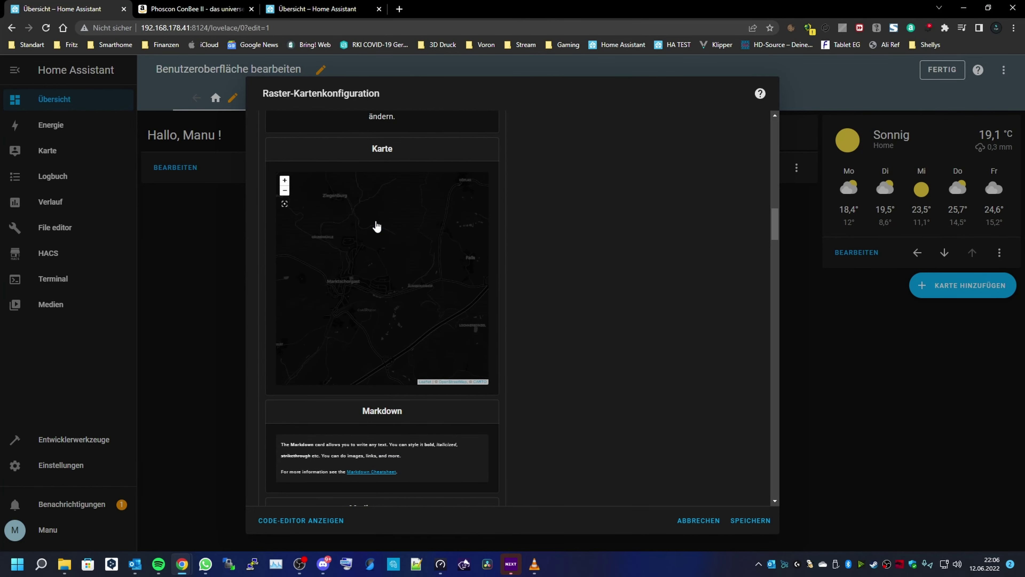
pyautogui.scroll(-13, 375, 231)
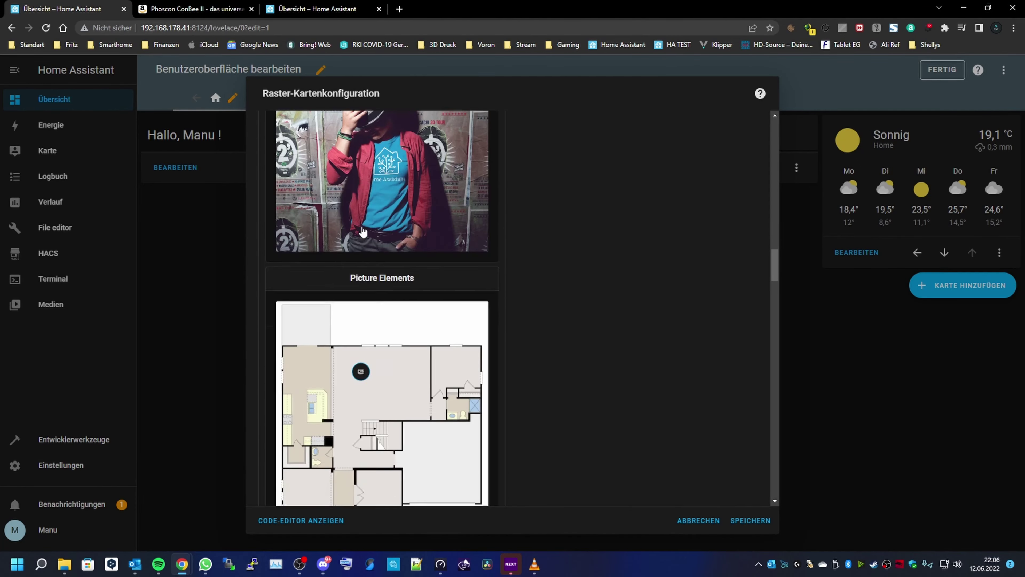
pyautogui.scroll(-10, 362, 234)
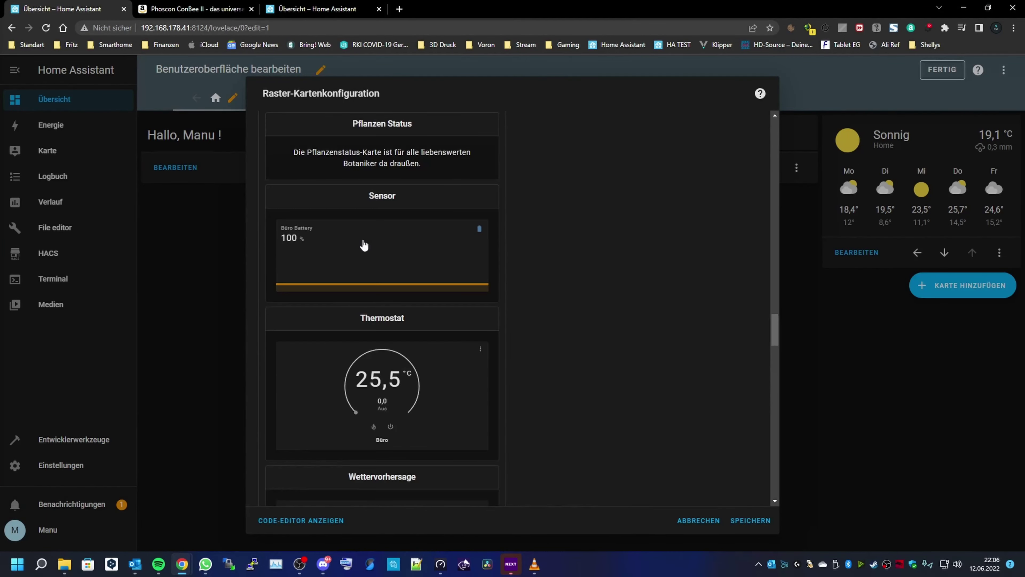
pyautogui.scroll(-10, 364, 234)
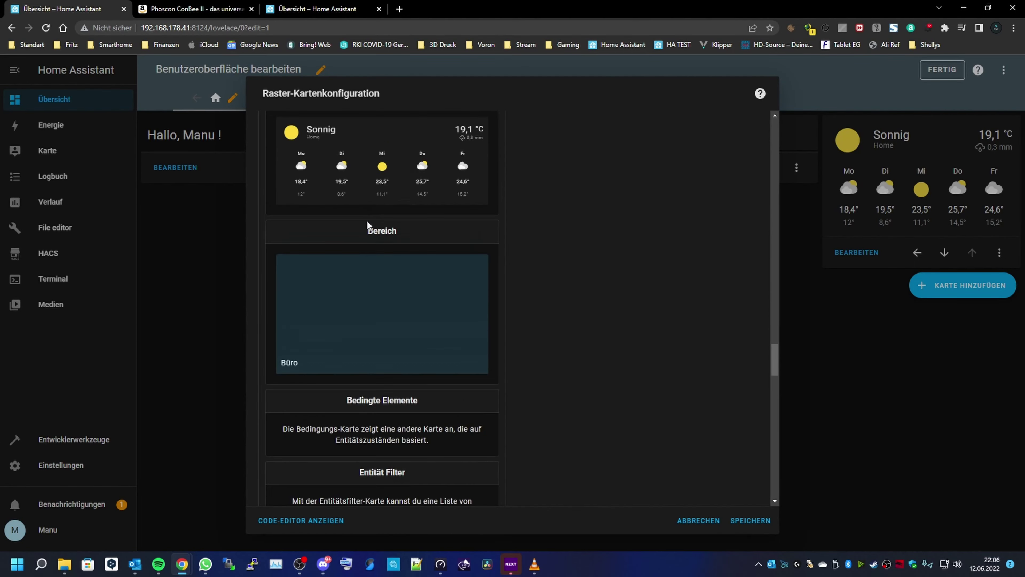
pyautogui.scroll(-1, 368, 229)
pyautogui.scroll(1, 327, 209)
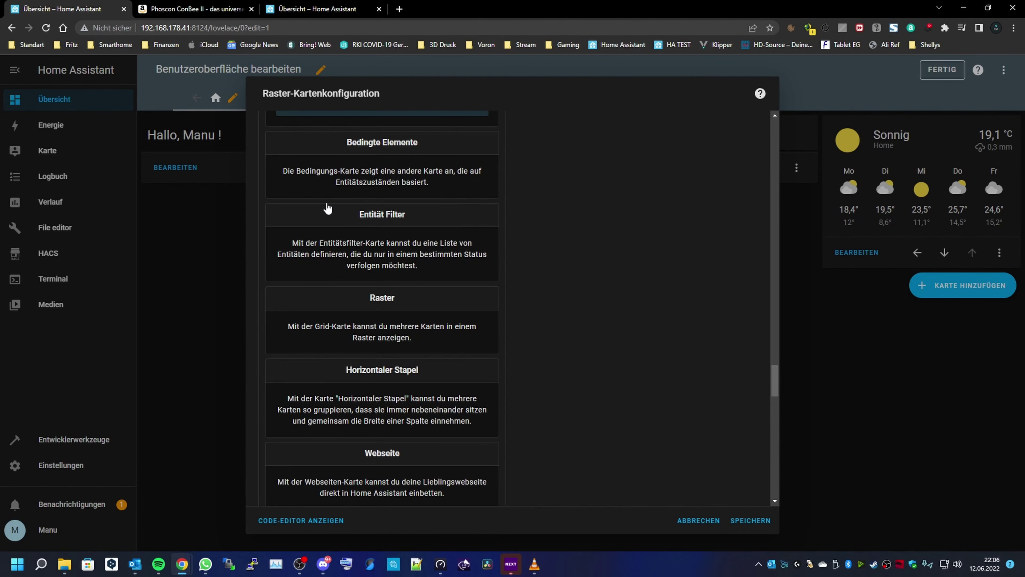
pyautogui.scroll(-7, 372, 214)
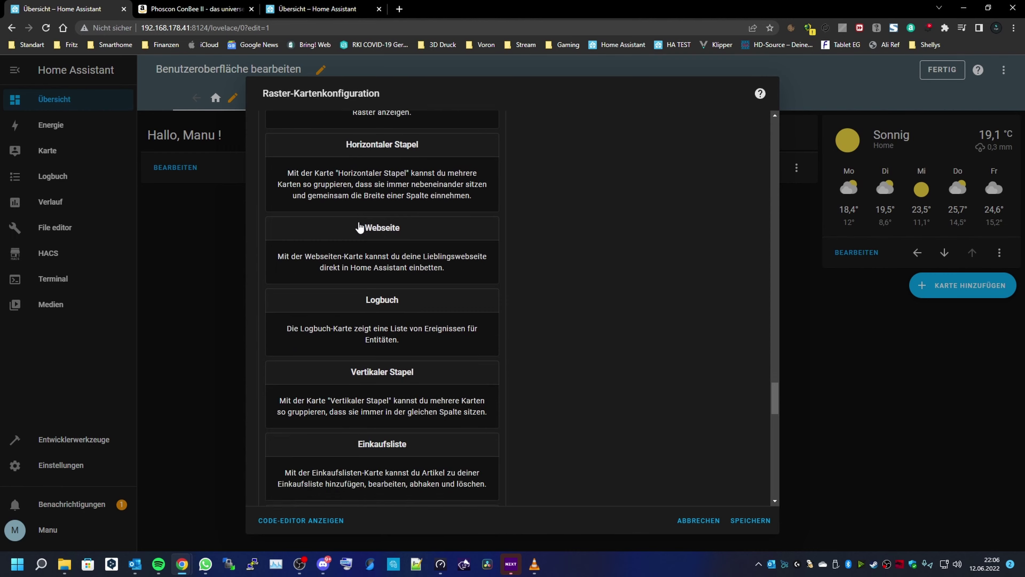
pyautogui.scroll(-6, 361, 229)
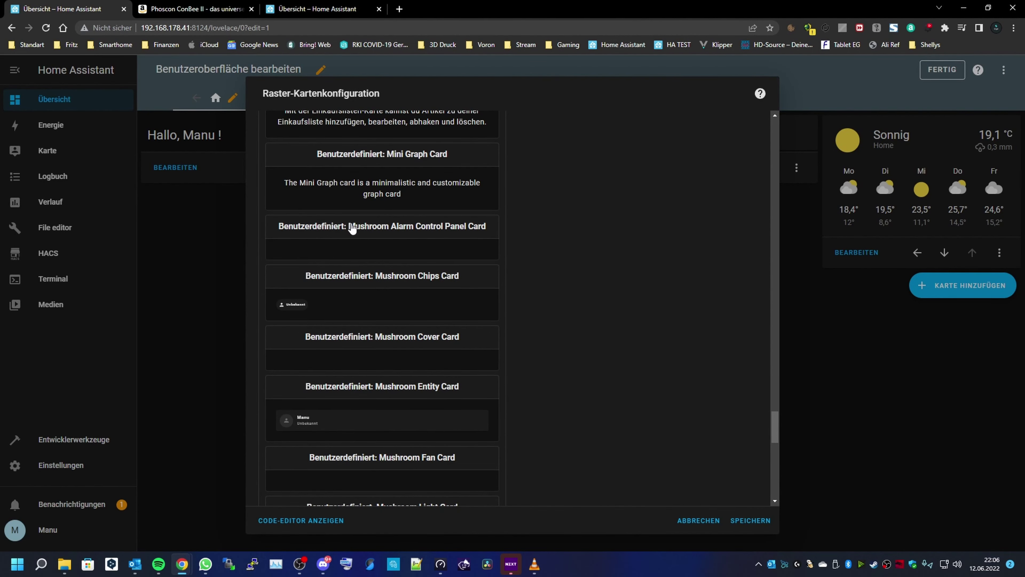
pyautogui.click(371, 189)
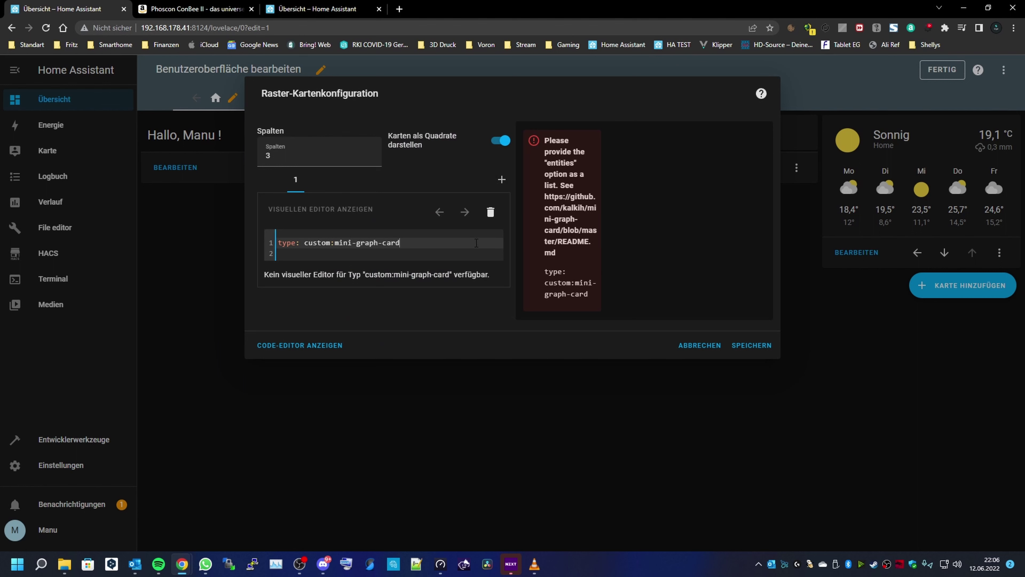
pyautogui.press('Return')
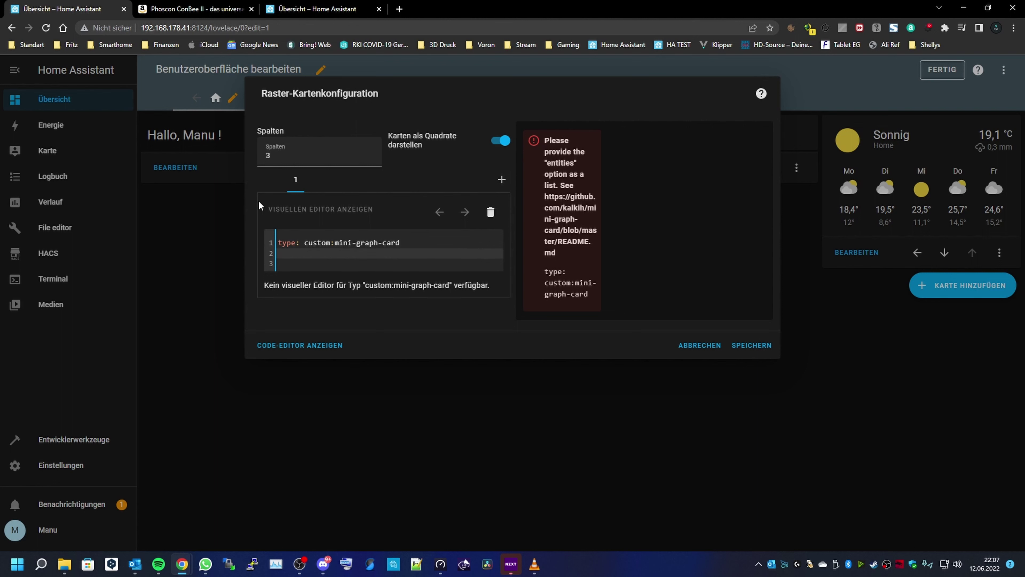
# Copy the name mini-graph-card from the card's code, search the web for it in a new tab and open its GitHub page.
pyautogui.moveTo(399, 243); pyautogui.dragTo(338, 245)
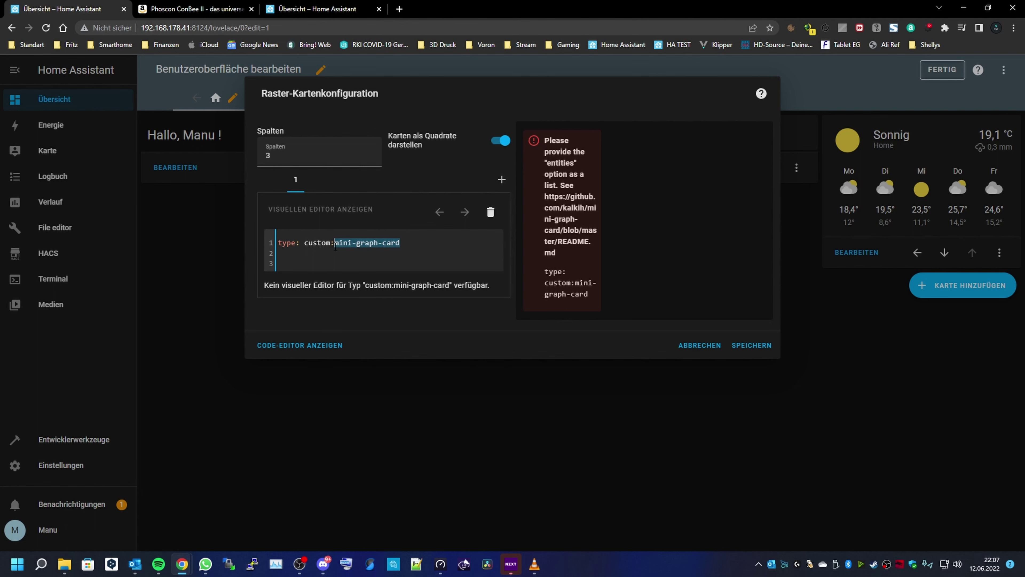
pyautogui.rightClick(342, 246)
pyautogui.click(371, 288)
pyautogui.click(399, 9)
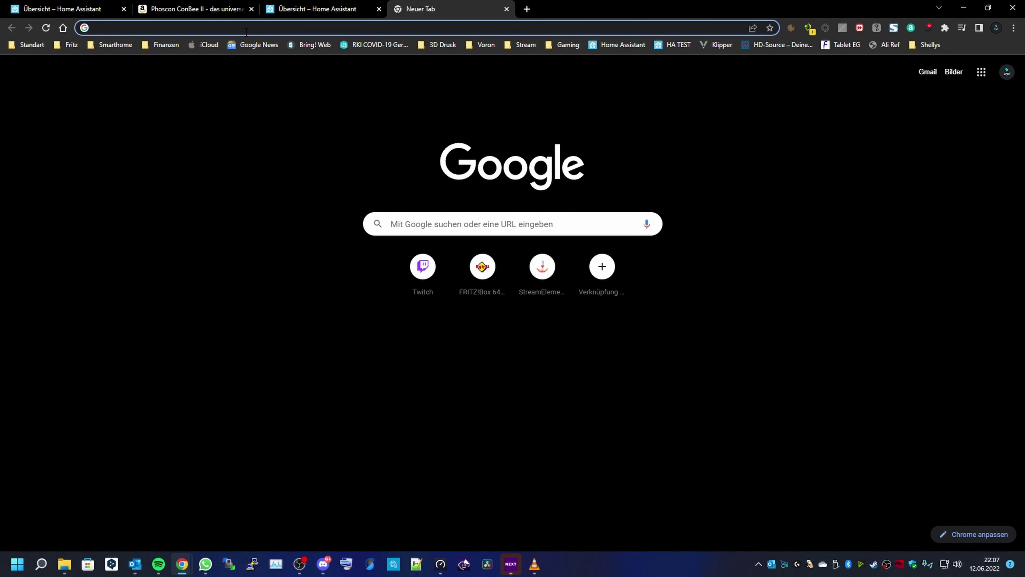
pyautogui.hotkey('ctrl', 'v')
pyautogui.press('Return')
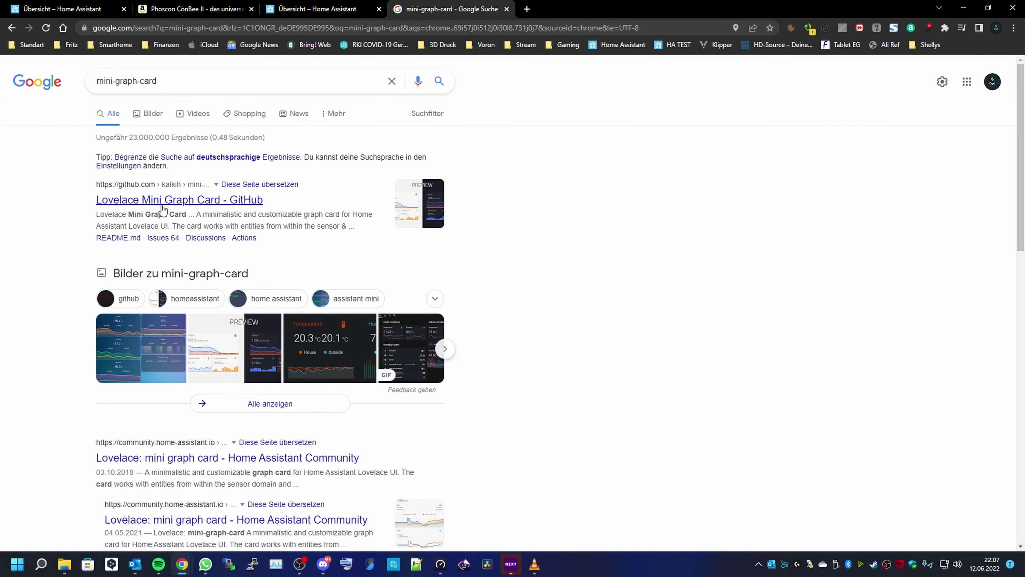
pyautogui.click(219, 201)
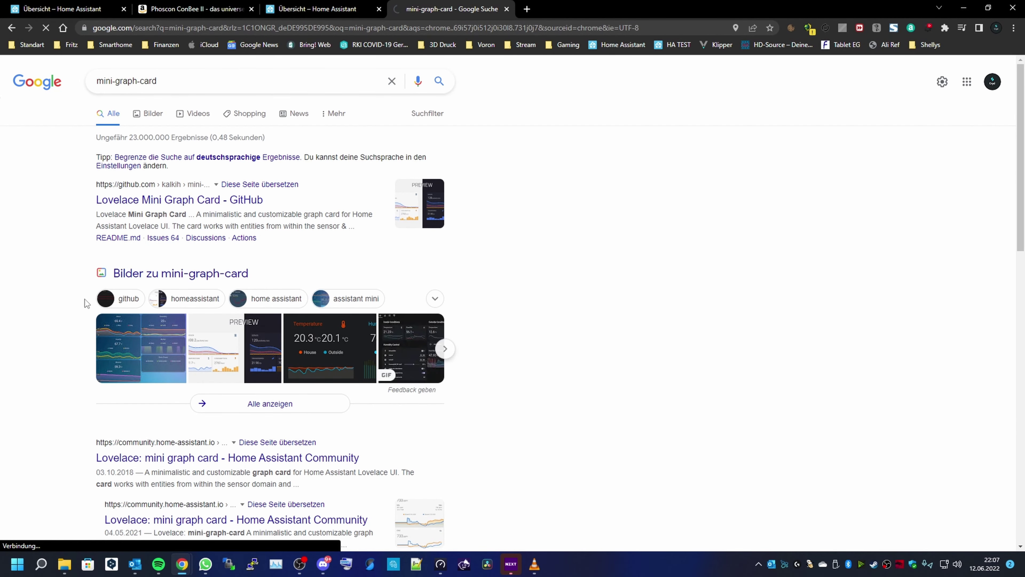
# Examine the Mini Graph Card README for its card options, entities object options and the example entities code.
pyautogui.scroll(-15, 287, 254)
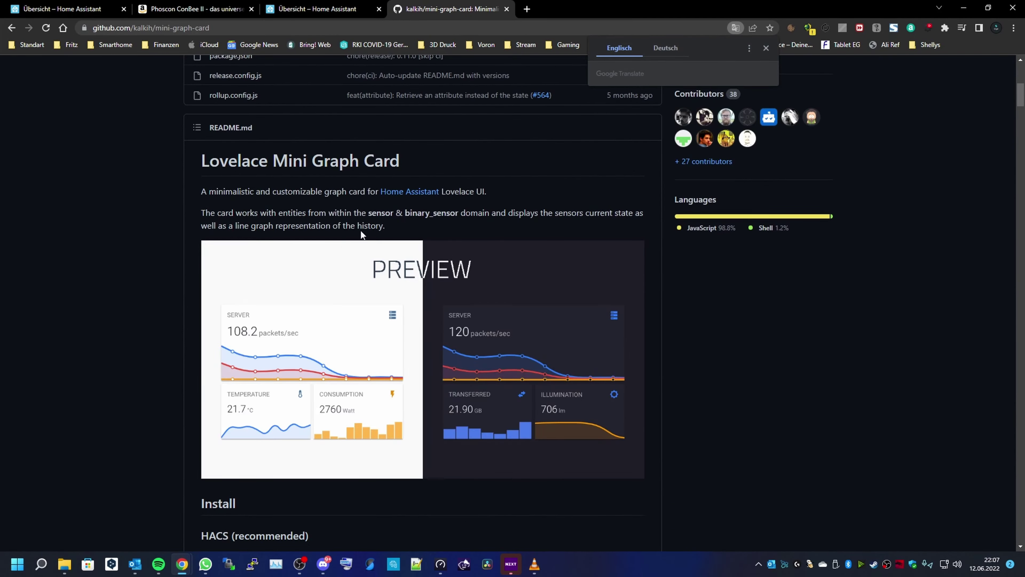
pyautogui.scroll(-4, 338, 214)
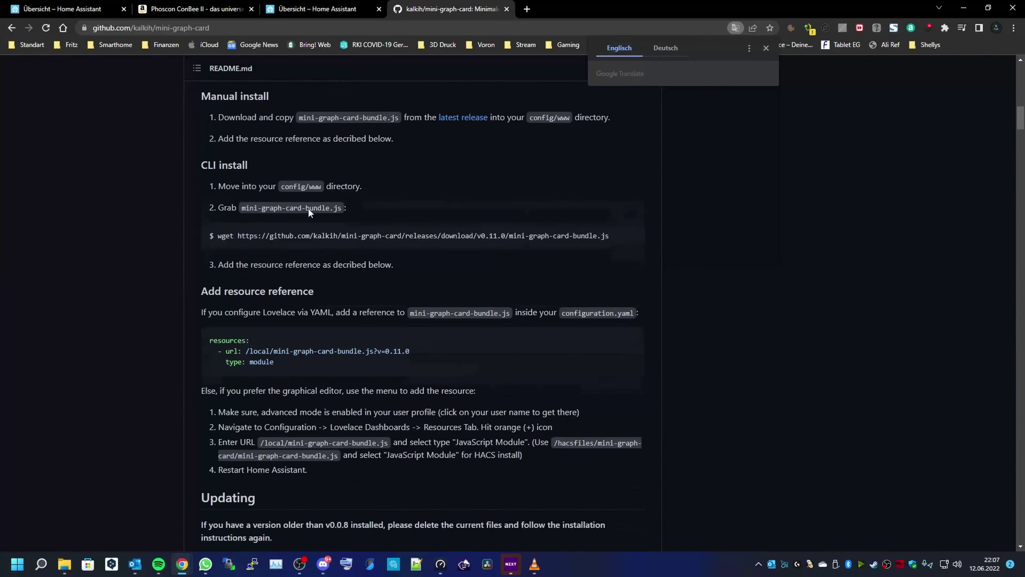
pyautogui.scroll(-12, 224, 241)
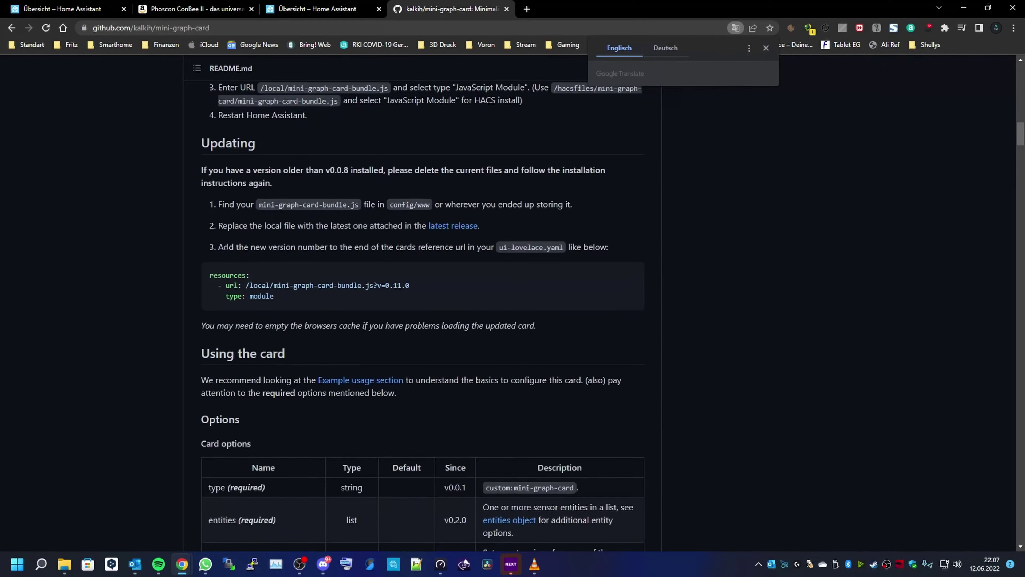
pyautogui.scroll(-3, 227, 241)
pyautogui.scroll(2, 251, 219)
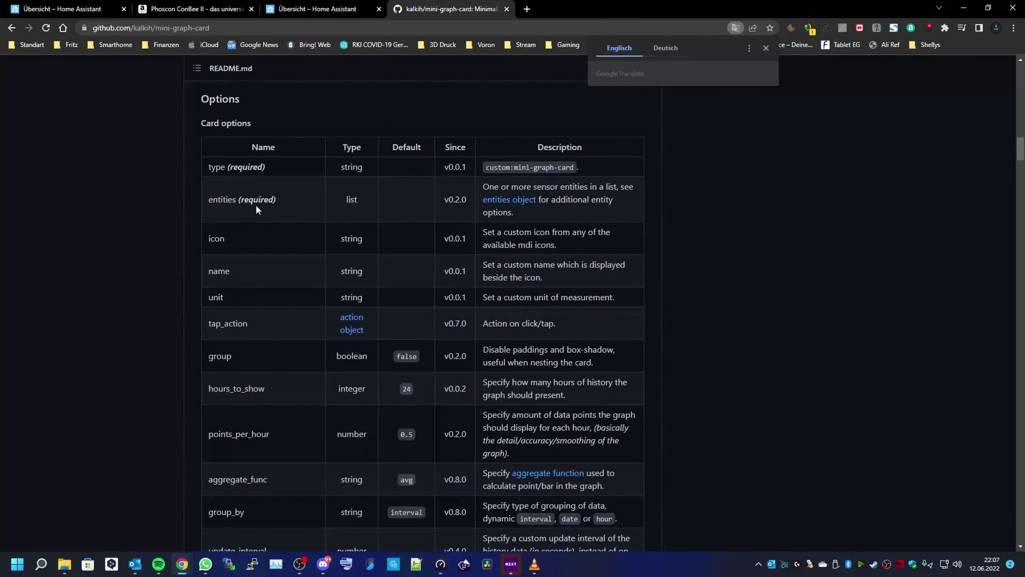
pyautogui.scroll(-20, 325, 247)
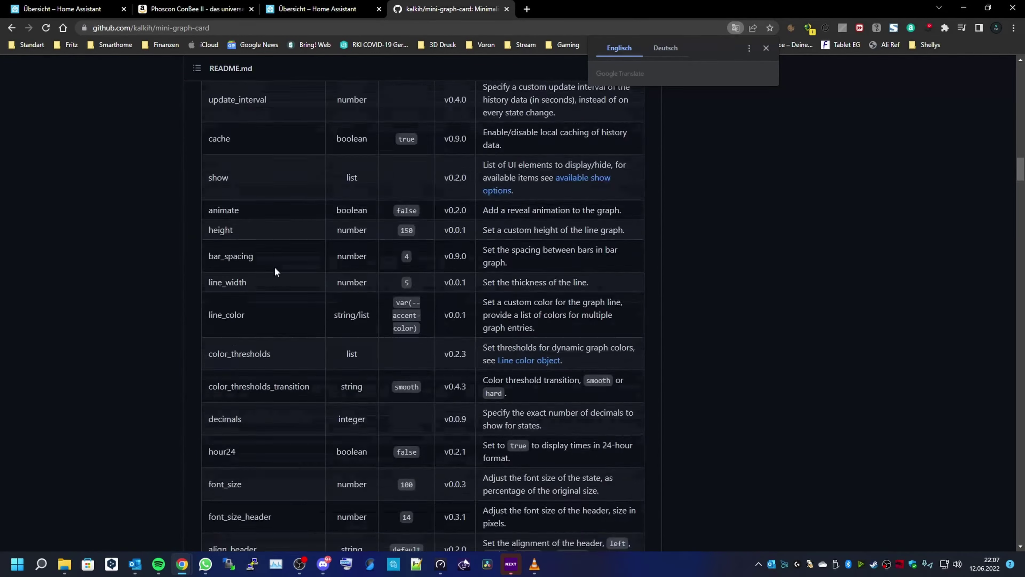
pyautogui.scroll(-10, 265, 270)
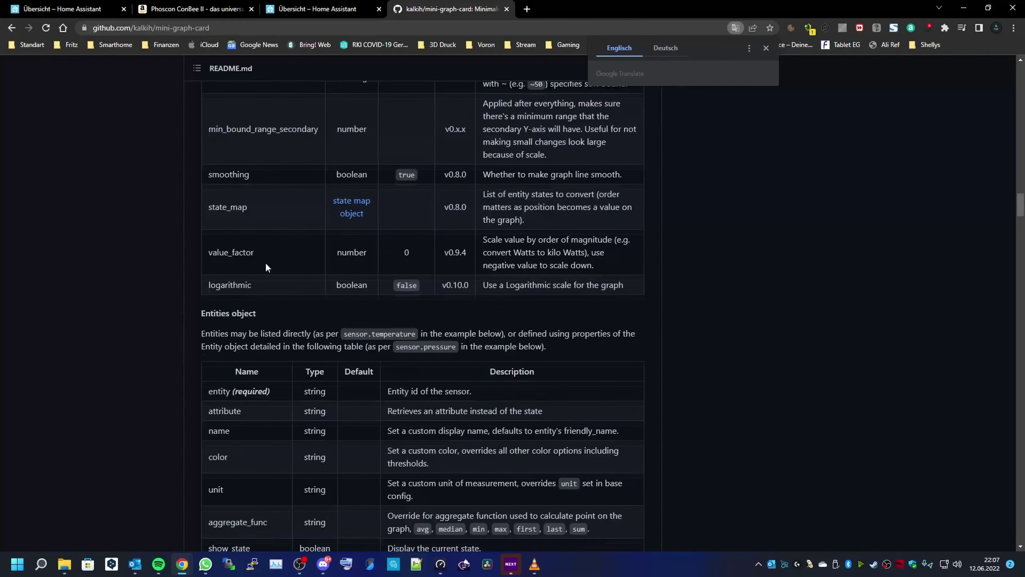
pyautogui.scroll(-1, 242, 264)
pyautogui.scroll(-10, 219, 268)
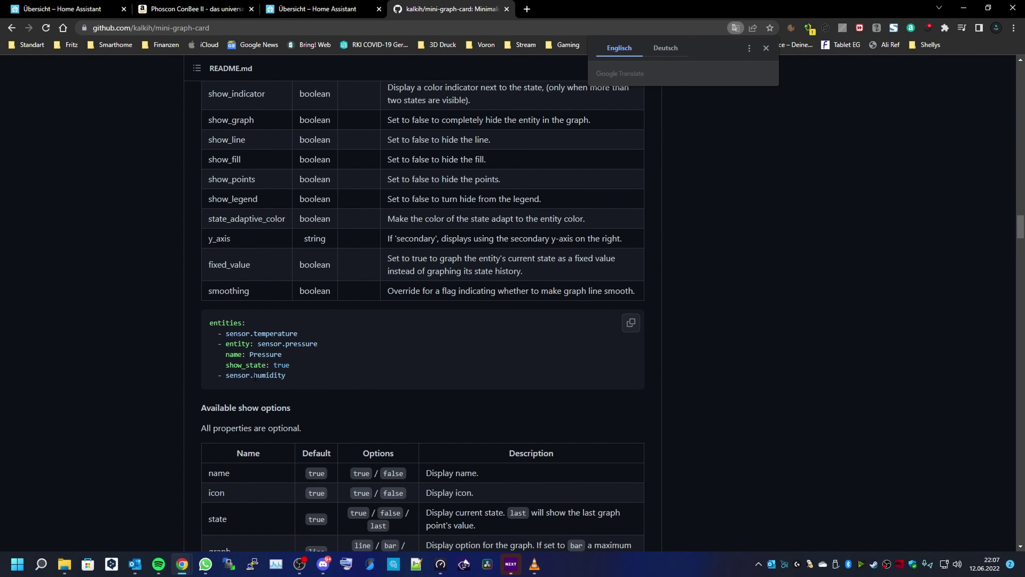
# Copy the complete mini-graph-card YAML from the fourth card of the Raster in the other Home Assistant instance's server view.
pyautogui.click(316, 16)
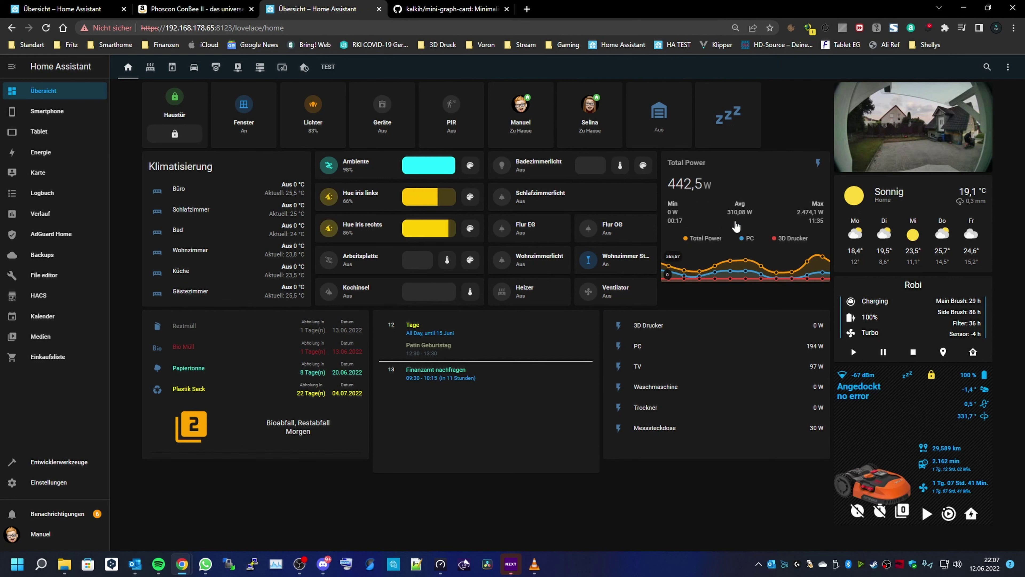
pyautogui.click(261, 68)
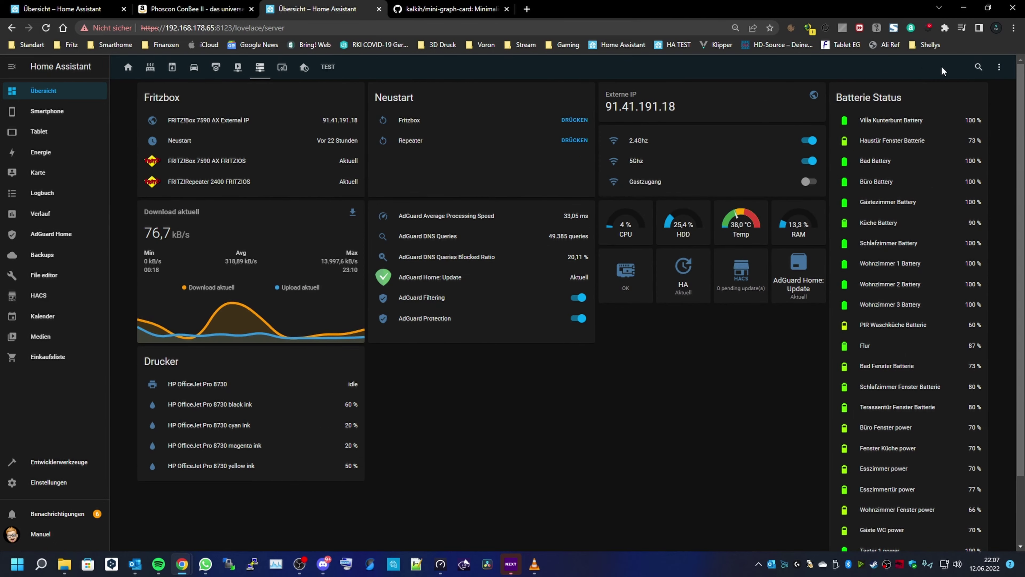
pyautogui.click(999, 67)
pyautogui.click(984, 92)
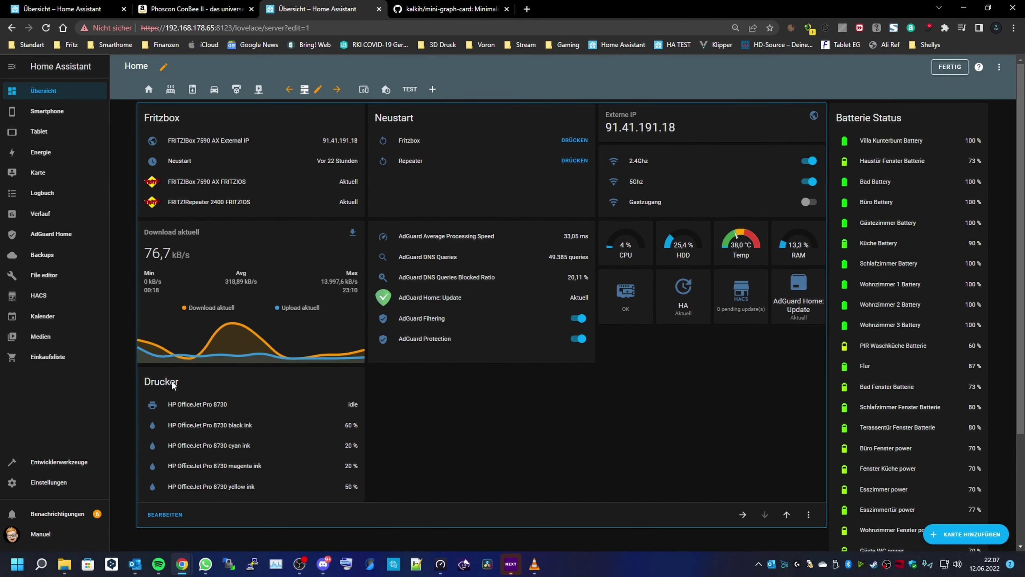
pyautogui.click(164, 514)
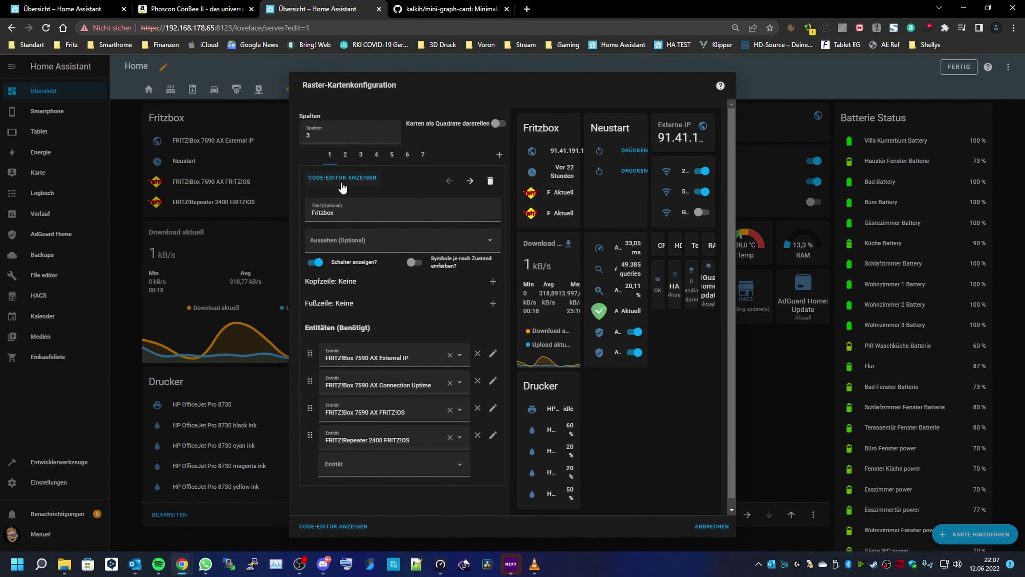
pyautogui.click(376, 155)
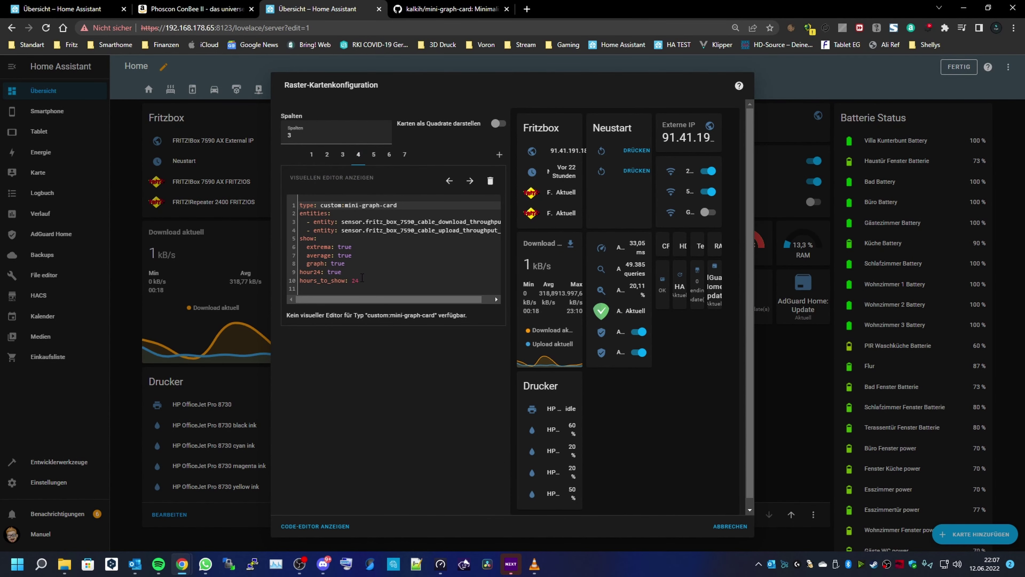
pyautogui.moveTo(362, 277); pyautogui.dragTo(289, 205)
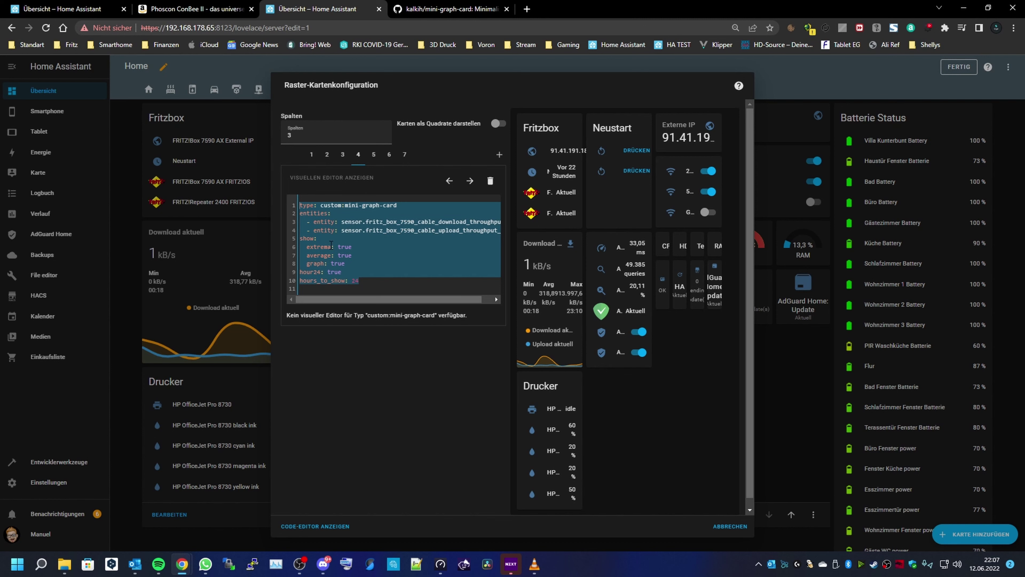
# Paste the copied YAML into the new mini graph card's code and remove the duplicate type line and the blank line.
pyautogui.click(55, 12)
pyautogui.click(418, 249)
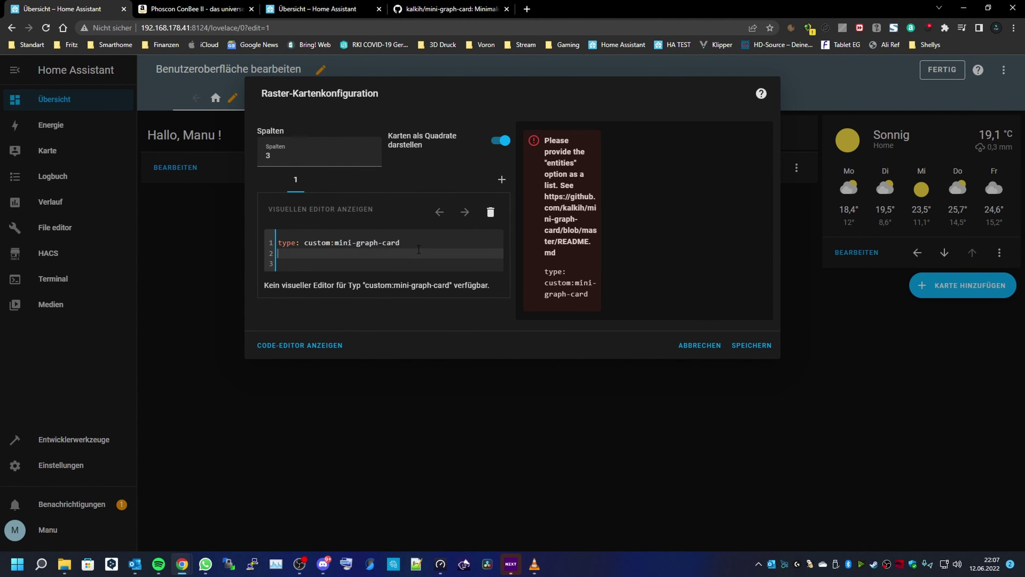
pyautogui.hotkey('ctrl', 'v')
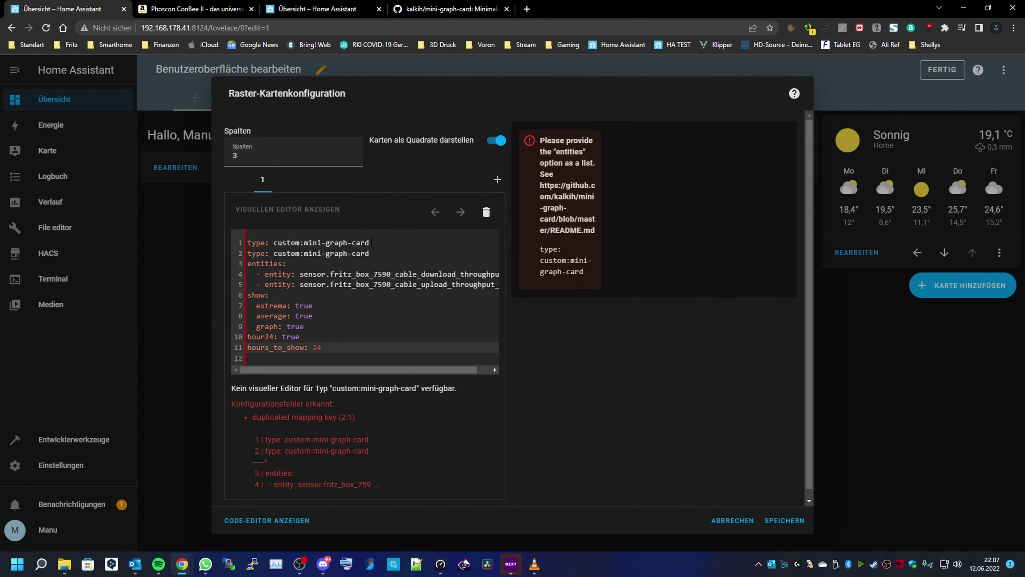
pyautogui.moveTo(371, 242); pyautogui.dragTo(248, 244)
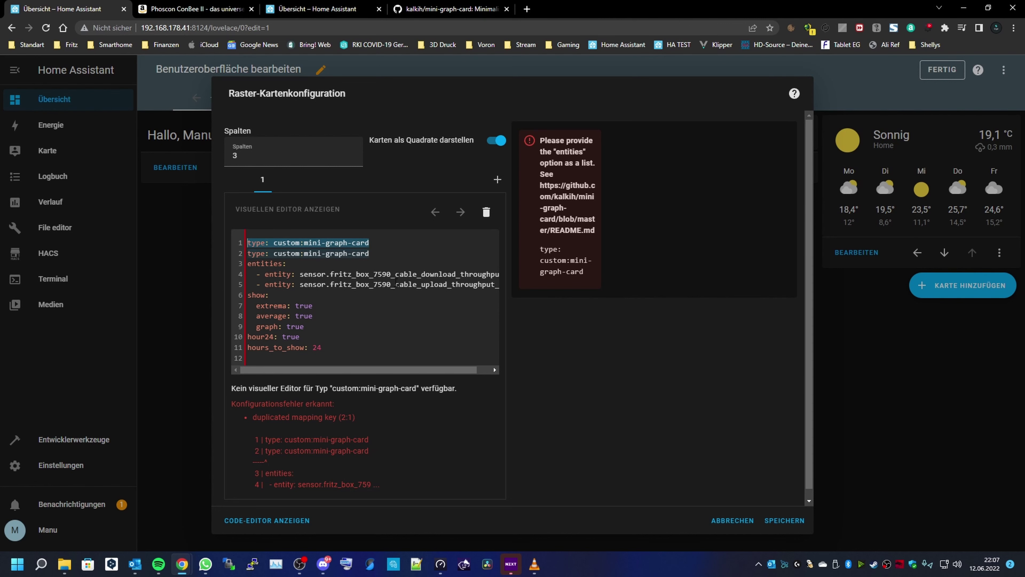
pyautogui.press('BackSpace')
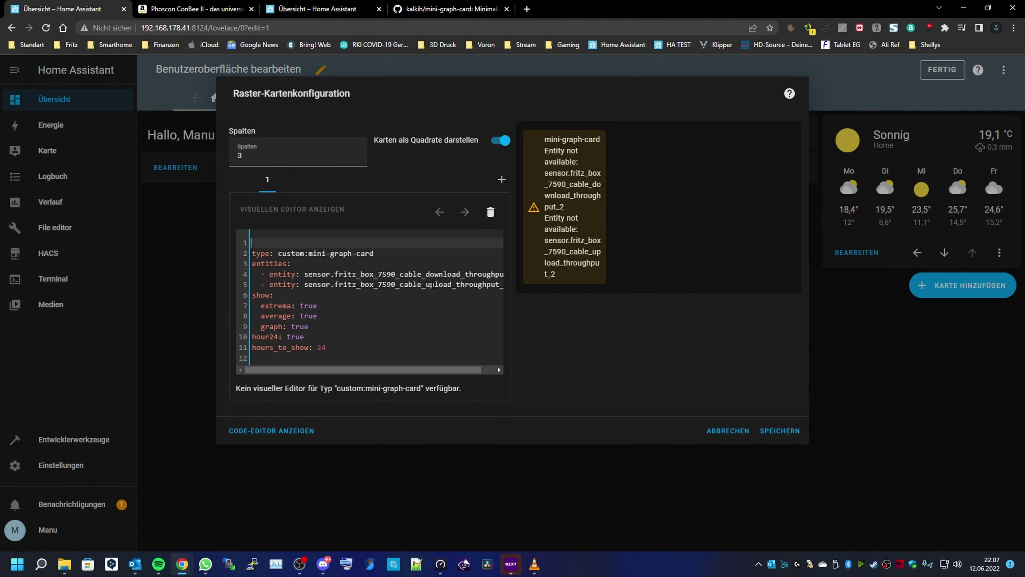
pyautogui.press('Delete')
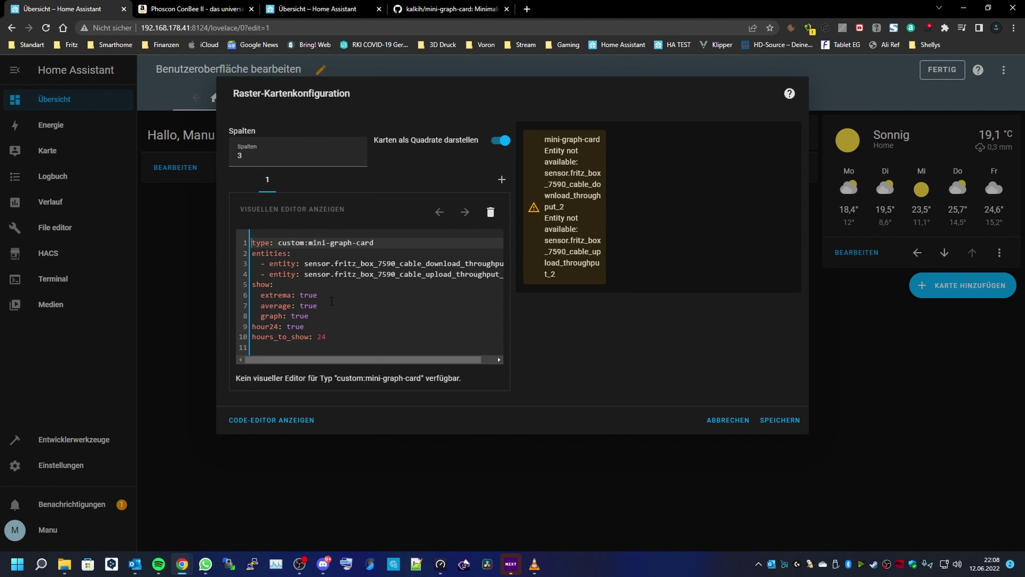
# Replace the first entity's ID in the mini graph card code with sensor.fritz_box_7590_ax_download_throughput.
pyautogui.moveTo(330, 265); pyautogui.dragTo(523, 269)
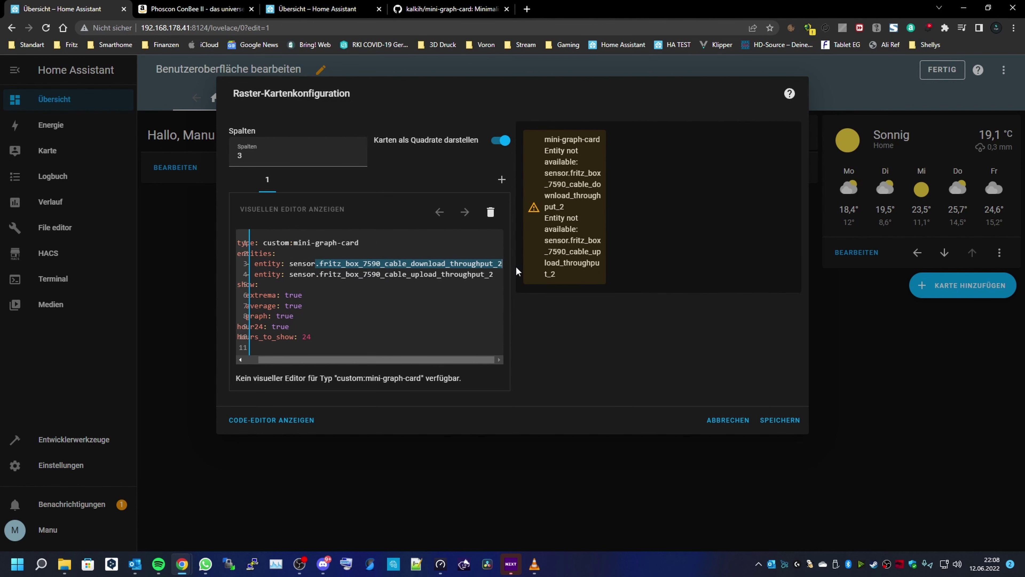
pyautogui.press('BackSpace')
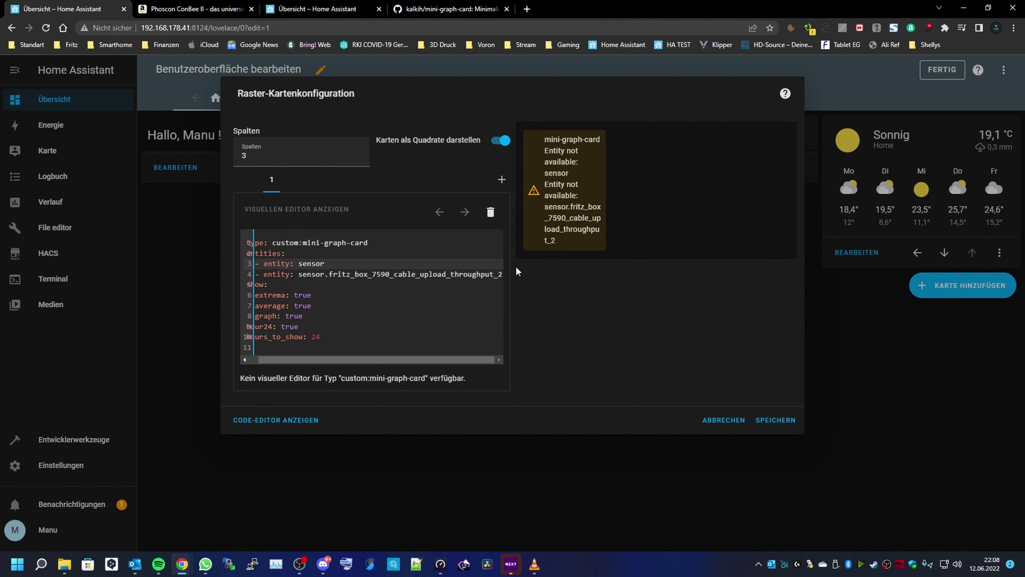
pyautogui.write('.fro')
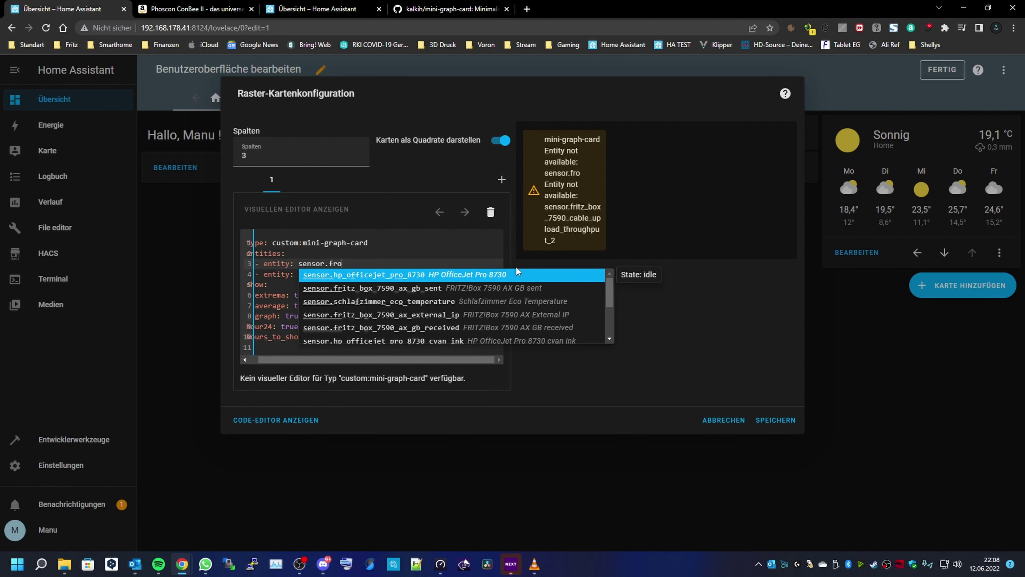
pyautogui.press('BackSpace')
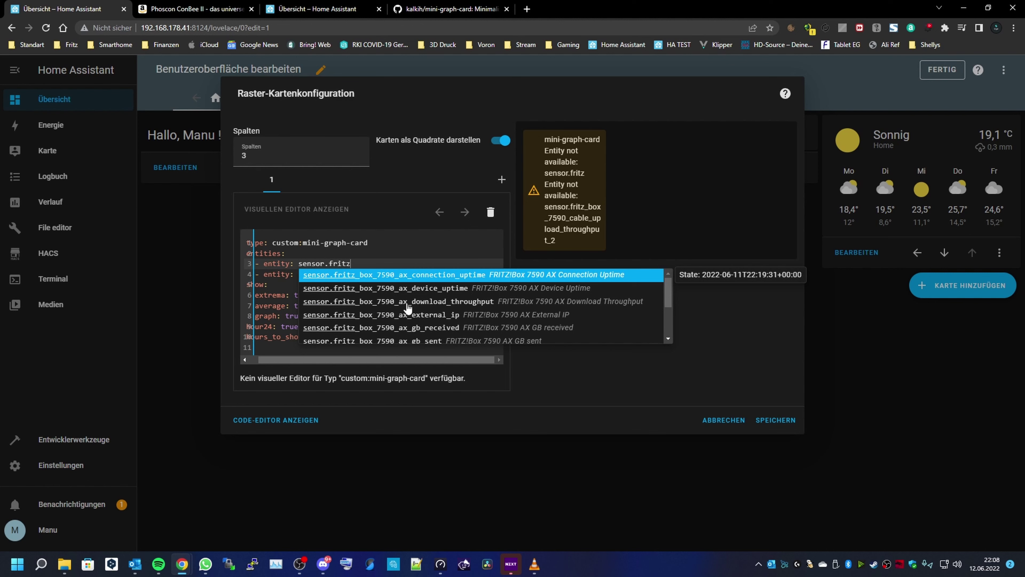
pyautogui.click(342, 305)
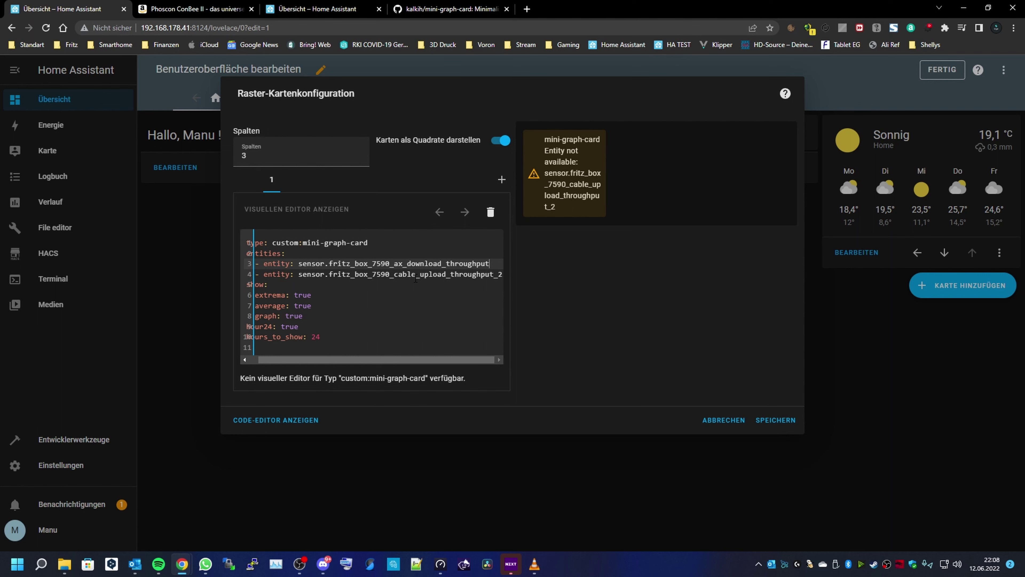
# Shorten the second entity's ID to sensor.frit and look through the suggested FRITZ!Box sensors for the upload throughput.
pyautogui.click(328, 278)
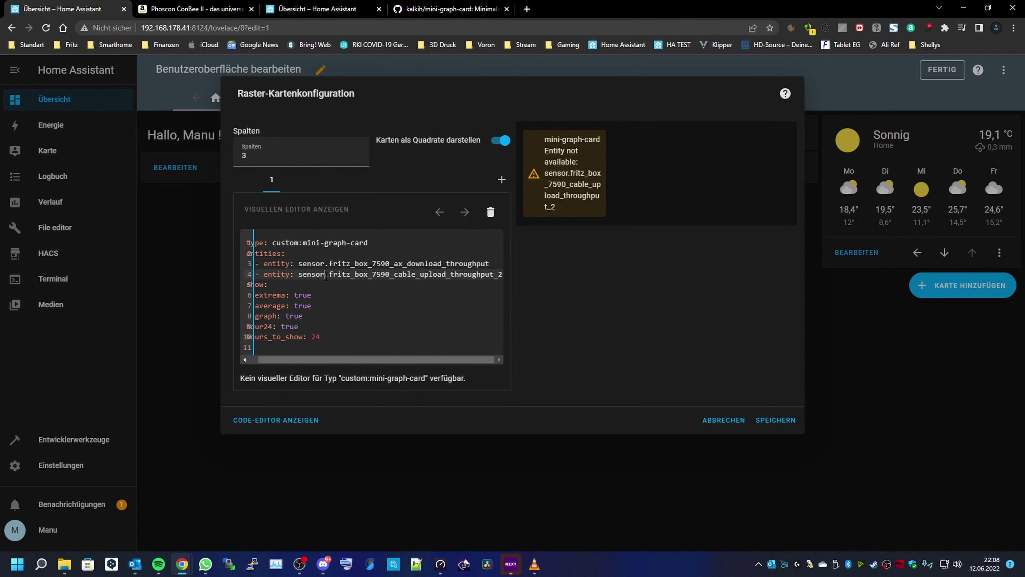
pyautogui.moveTo(326, 278); pyautogui.dragTo(501, 277)
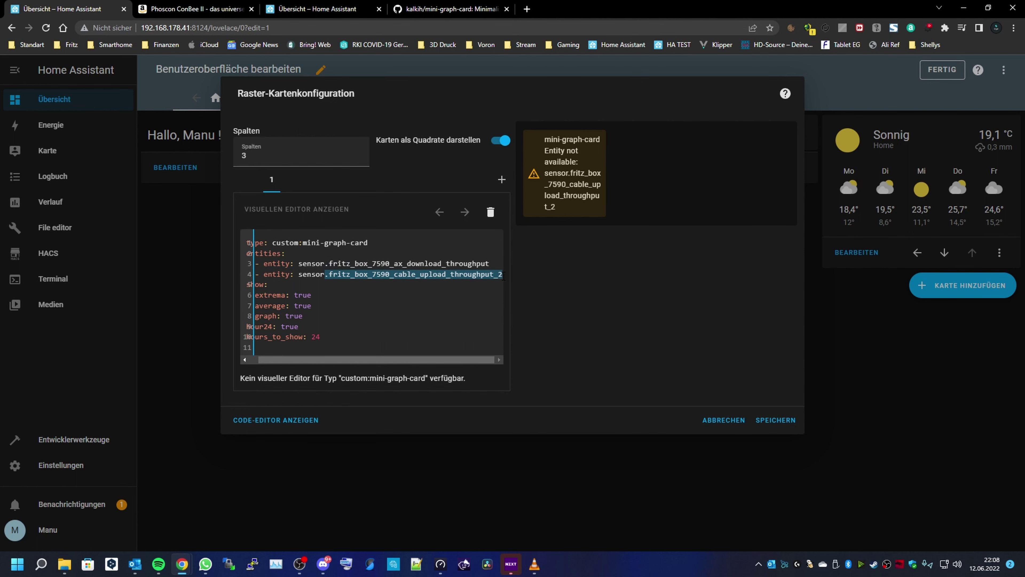
pyautogui.write('.frit')
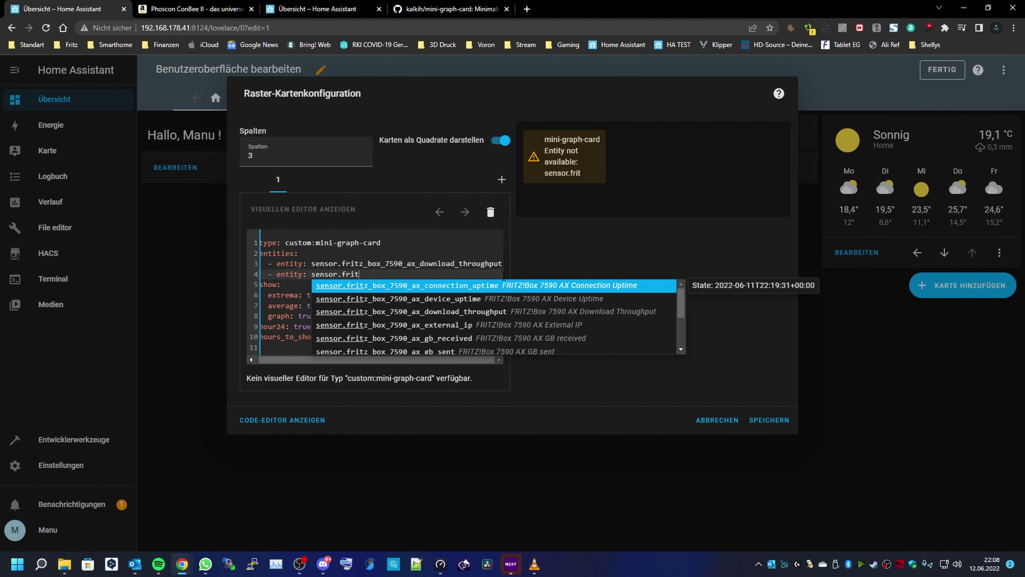
pyautogui.scroll(-1, 493, 308)
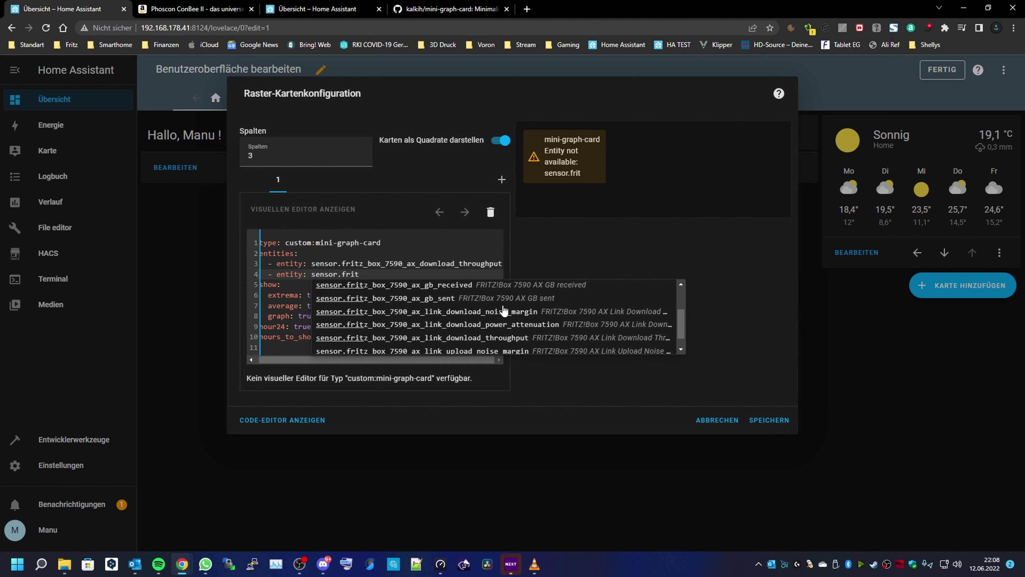
pyautogui.scroll(-1, 504, 311)
pyautogui.scroll(2, 463, 317)
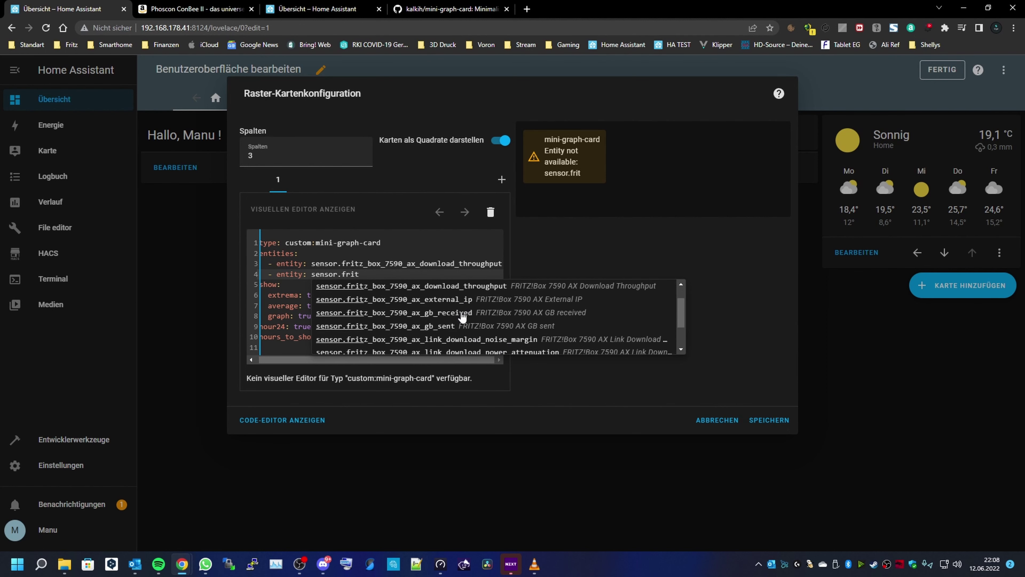
pyautogui.scroll(1, 462, 317)
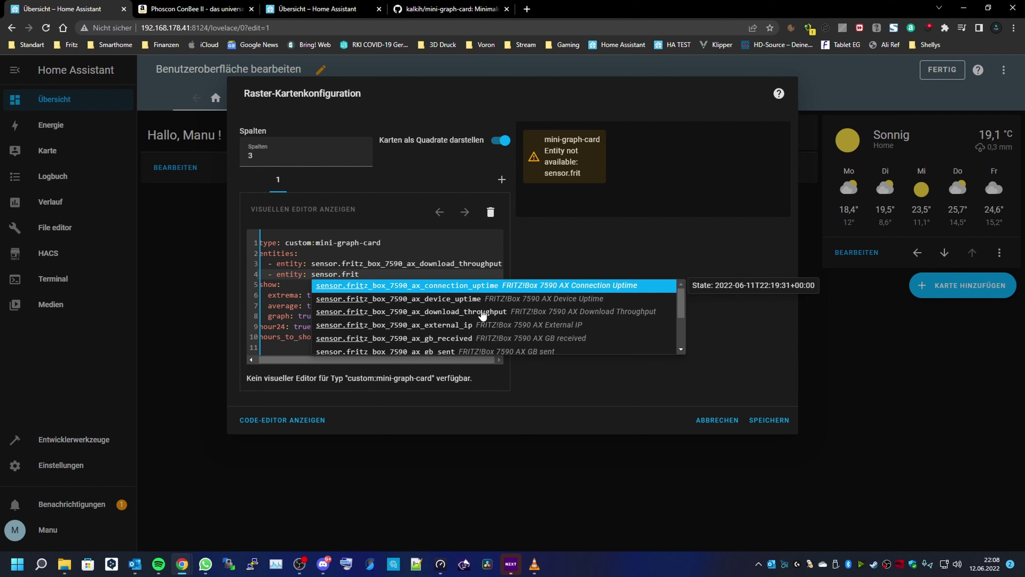
pyautogui.scroll(-2, 494, 314)
pyautogui.scroll(-1, 492, 314)
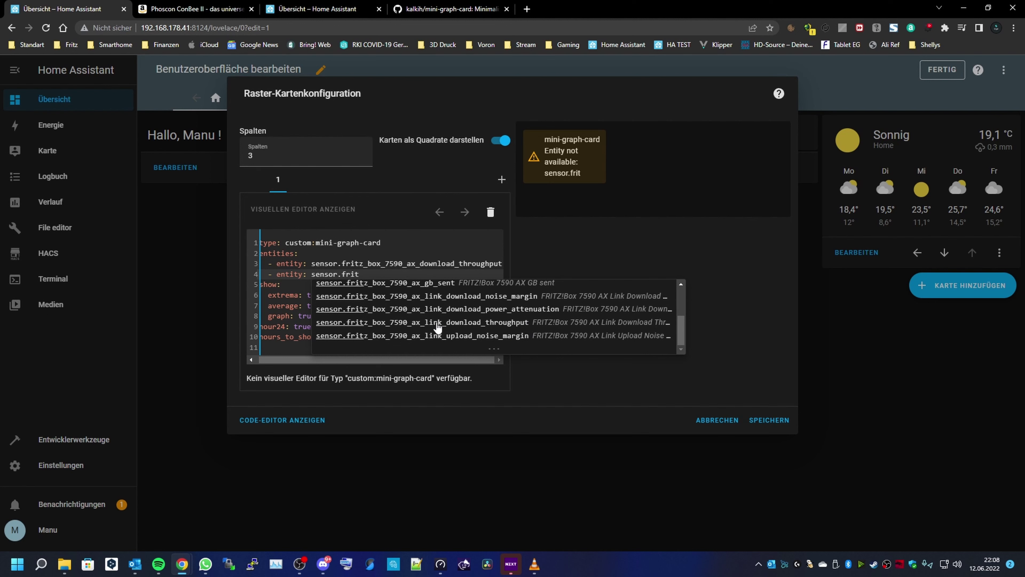
pyautogui.scroll(2, 436, 327)
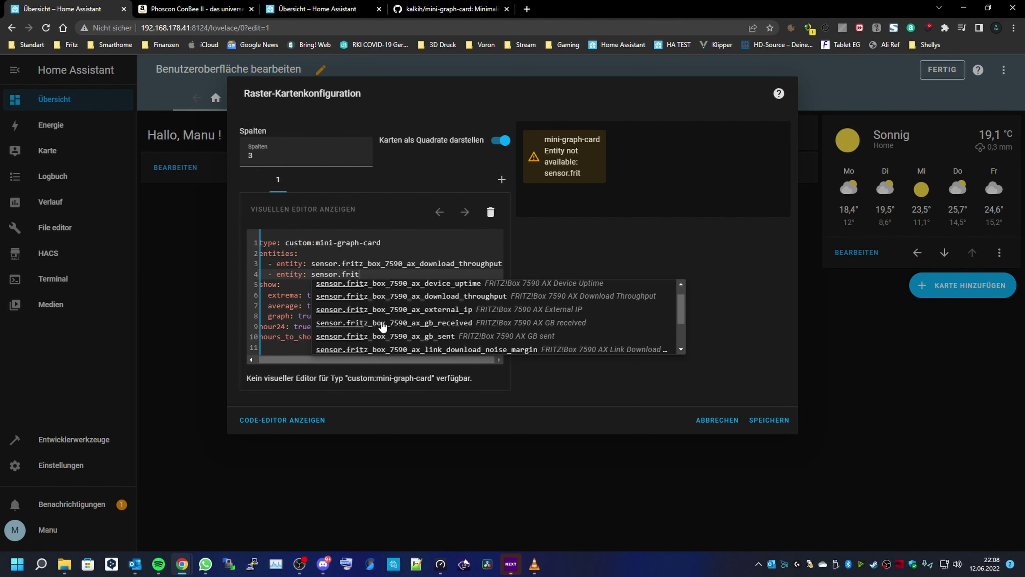
pyautogui.scroll(1, 397, 323)
# Complete the second entity's ID as sensor.fritz_box_7590_ax_upload_throughput.
pyautogui.moveTo(359, 274); pyautogui.dragTo(348, 278)
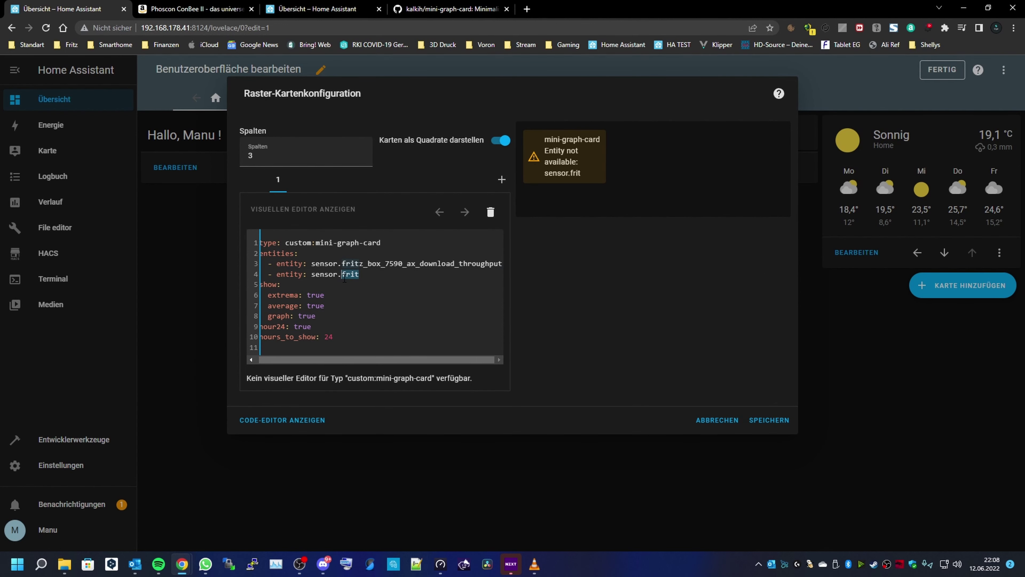
pyautogui.press('End')
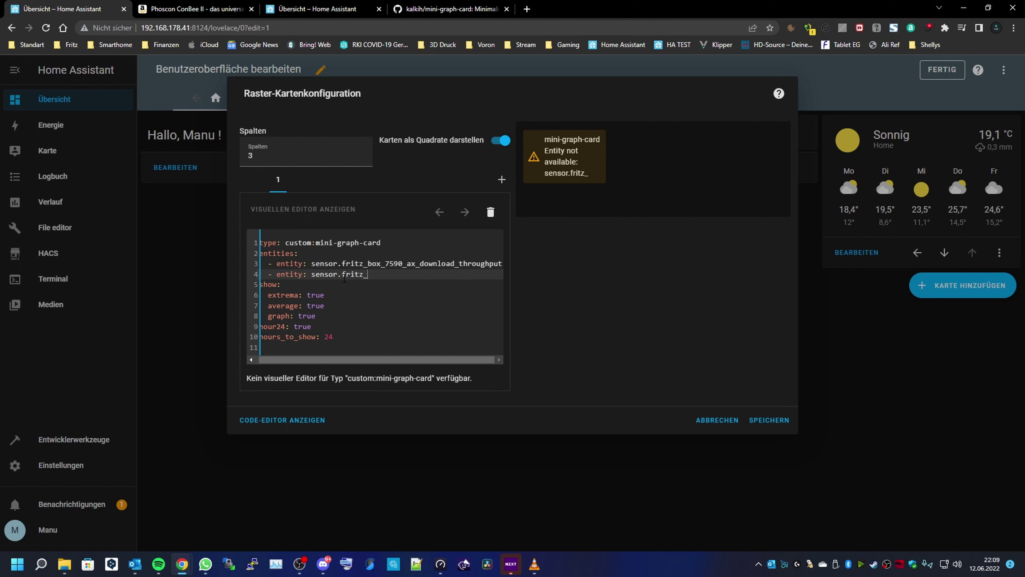
pyautogui.press('BackSpace')
pyautogui.press('BackSpace')
pyautogui.press('BackSpace')
pyautogui.write('.fritz')
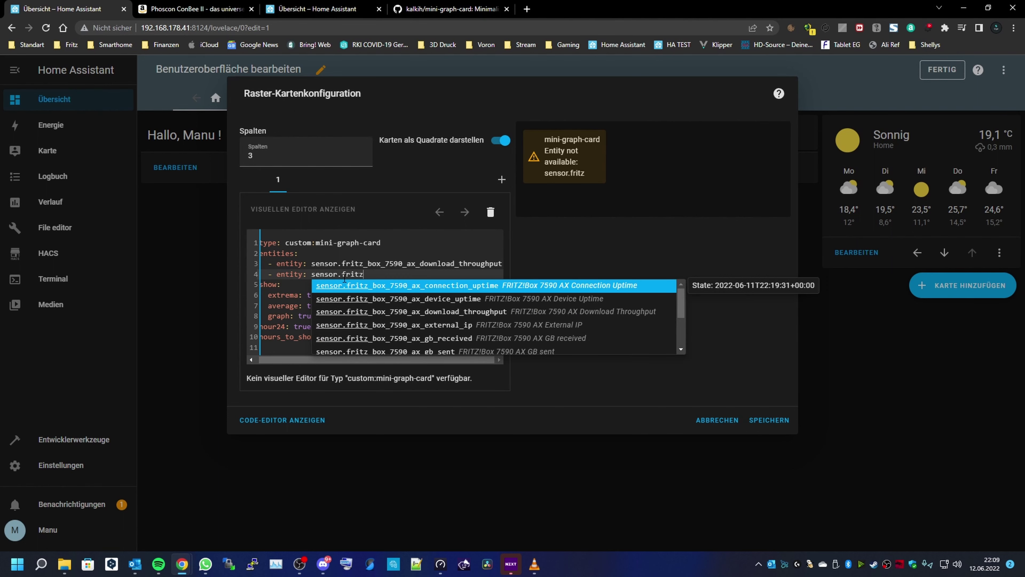
pyautogui.write('_box_7590_ax')
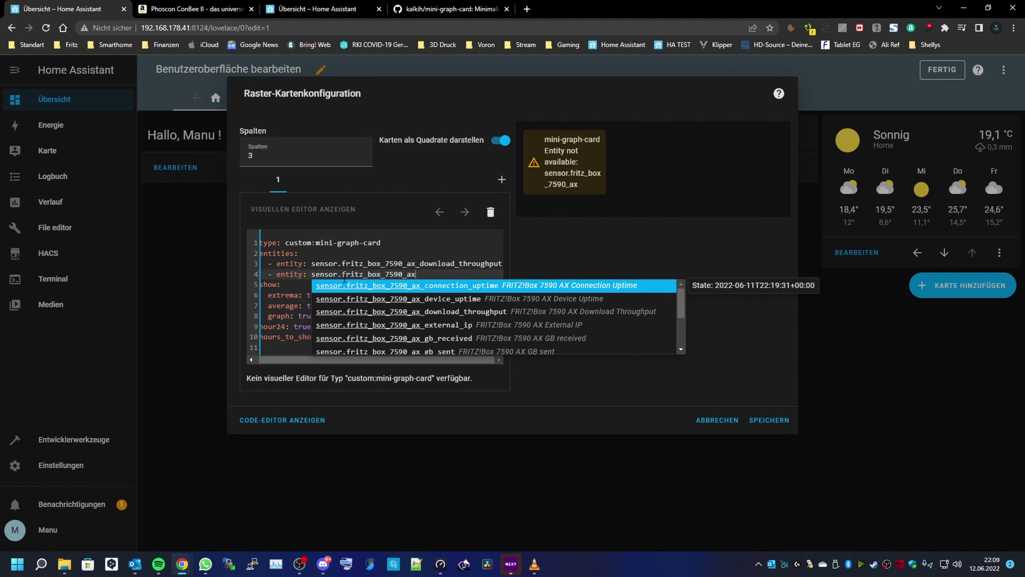
pyautogui.write('_u')
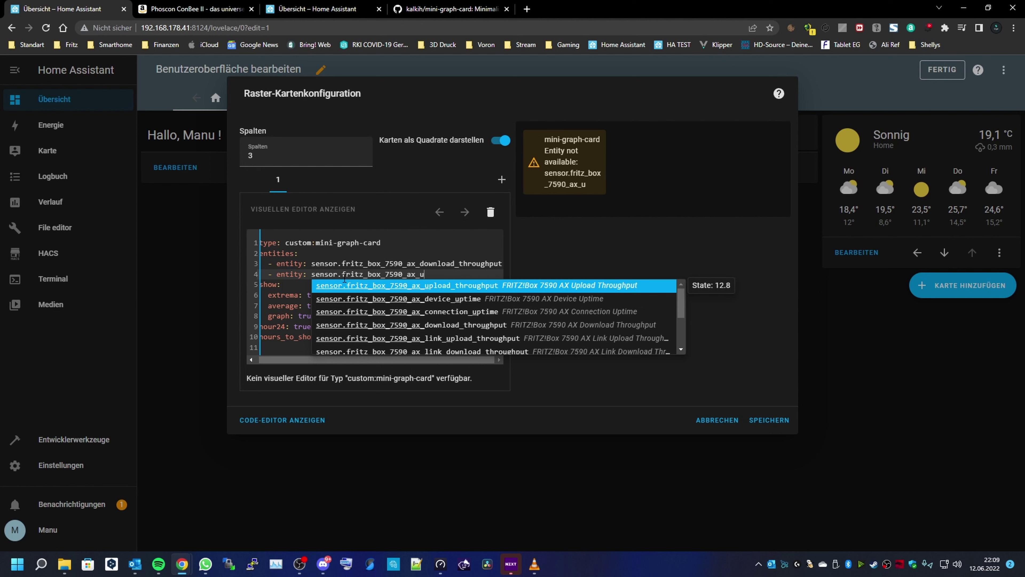
pyautogui.click(365, 286)
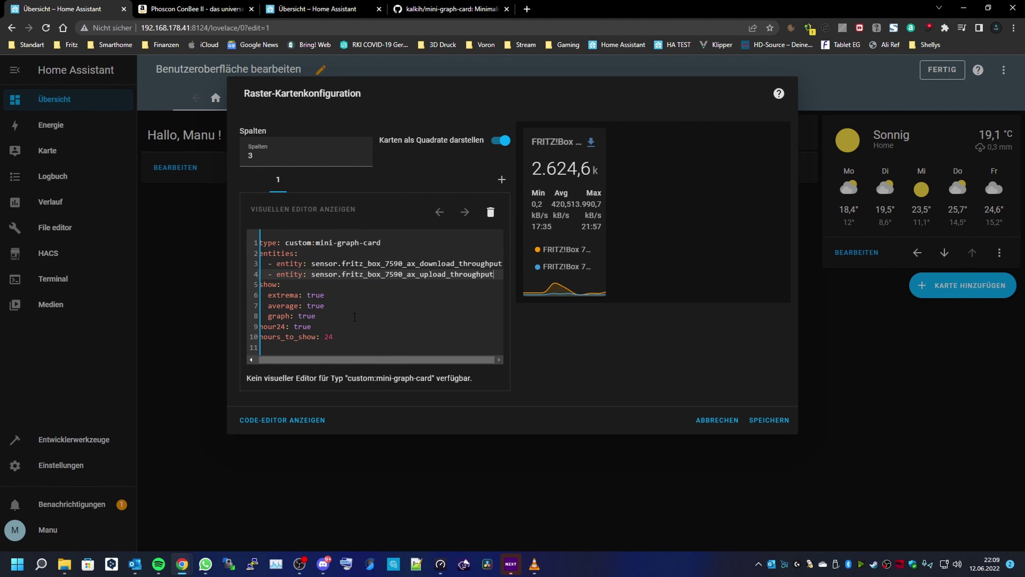
# Add the line name: Download beneath the download throughput entity, indented to align with its entity key.
pyautogui.moveTo(295, 341); pyautogui.dragTo(231, 336)
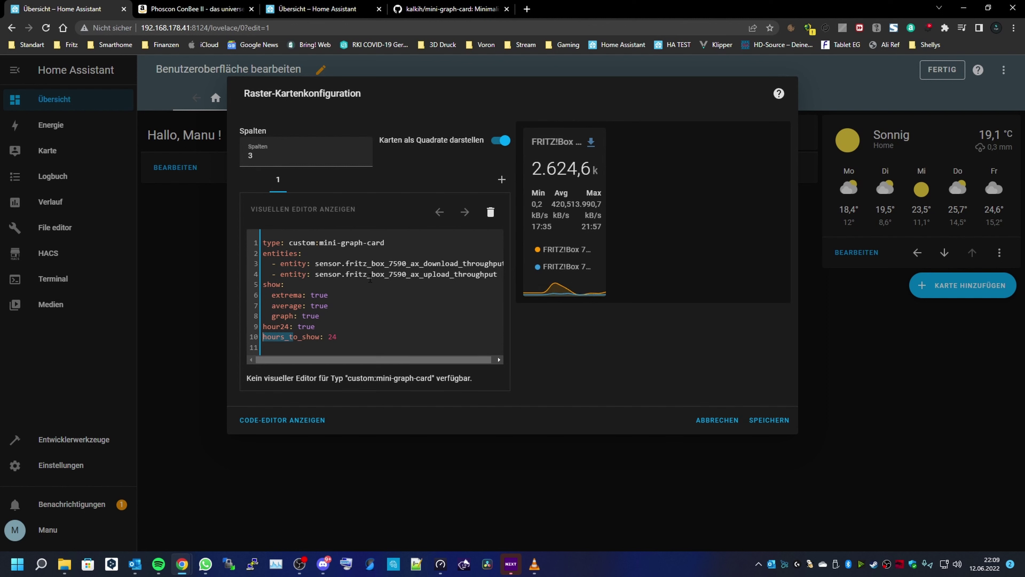
pyautogui.click(503, 264)
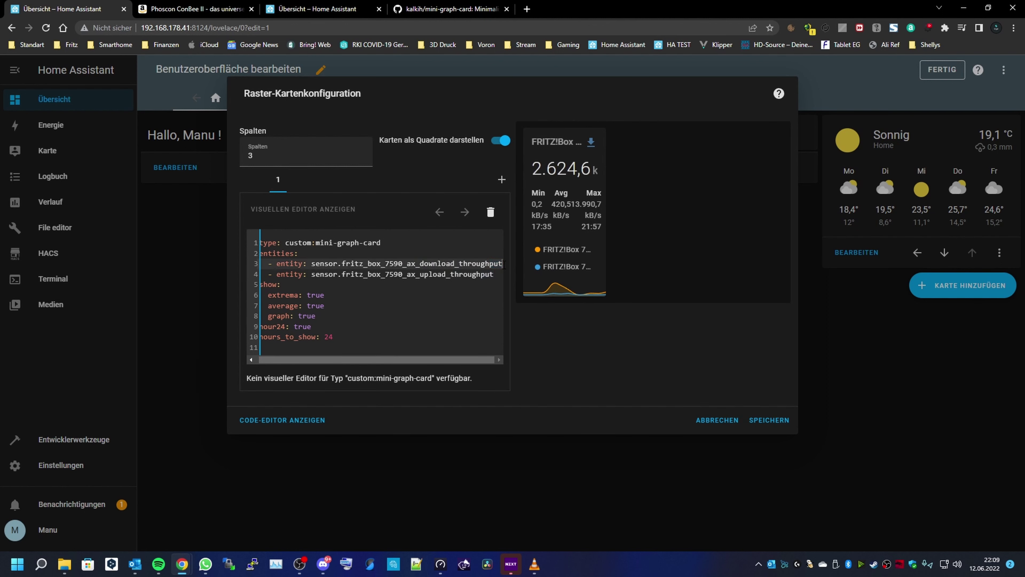
pyautogui.press('Return')
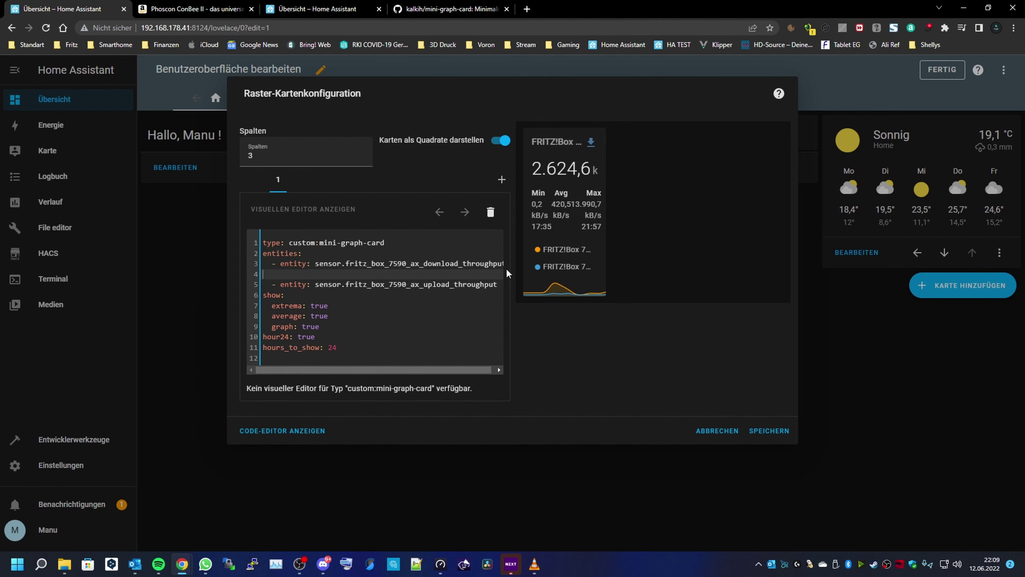
pyautogui.write('nam')
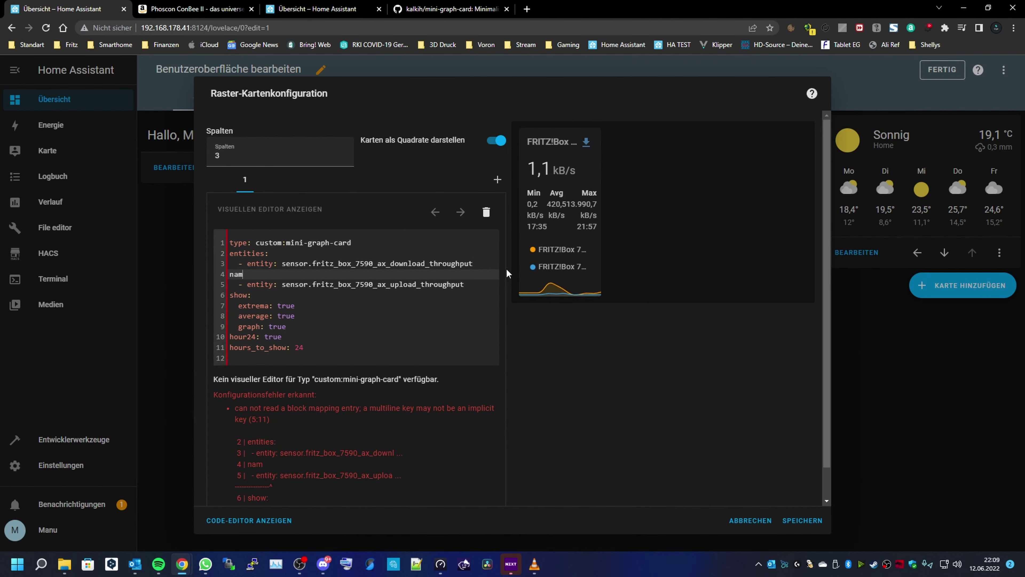
pyautogui.write('e: ')
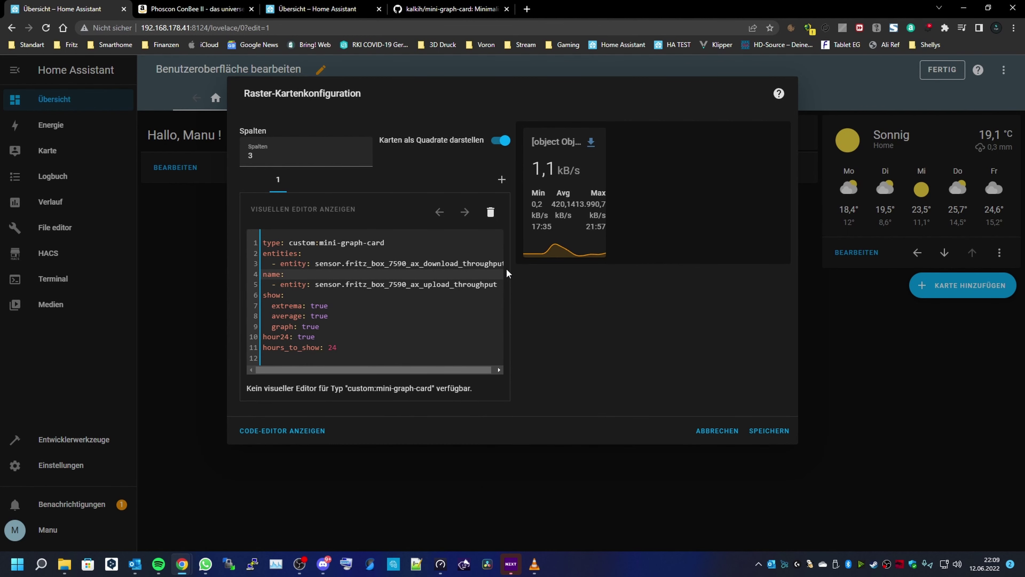
pyautogui.write('download')
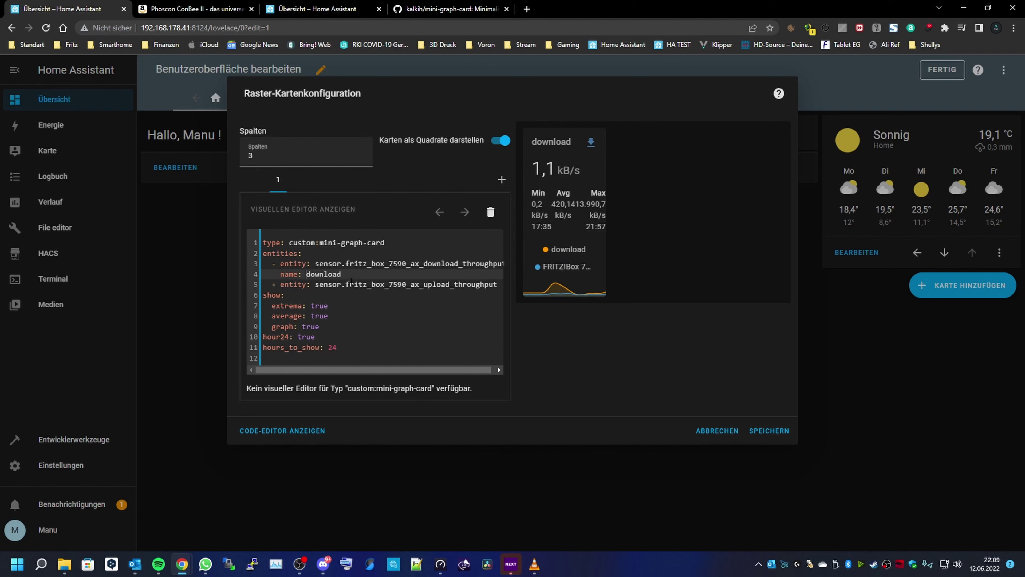
pyautogui.press('Delete')
pyautogui.write('D')
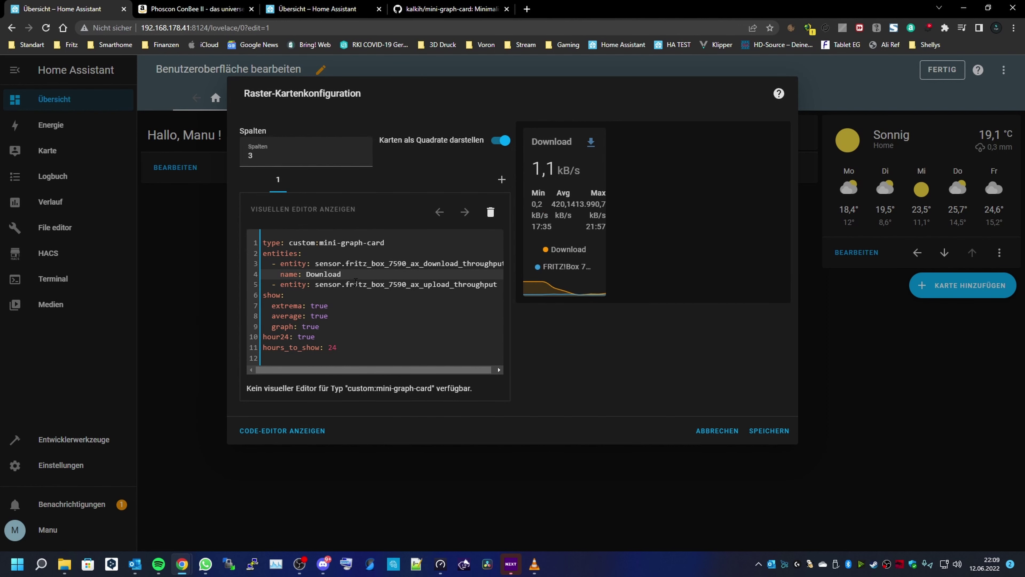
# Add the line name: Upload beneath the upload throughput entity and save the Raster card.
pyautogui.click(502, 286)
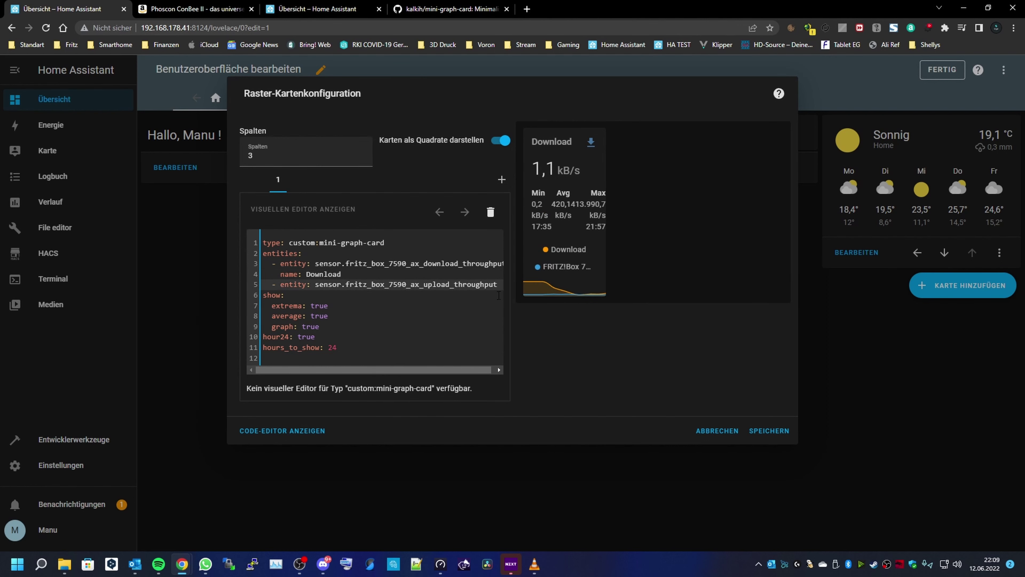
pyautogui.press('Return')
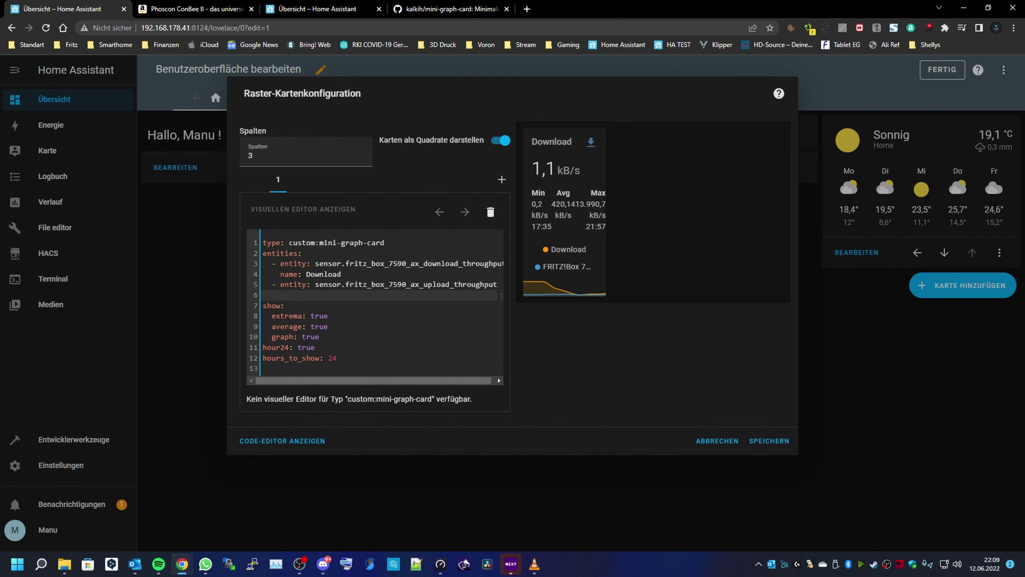
pyautogui.write('name: Upload')
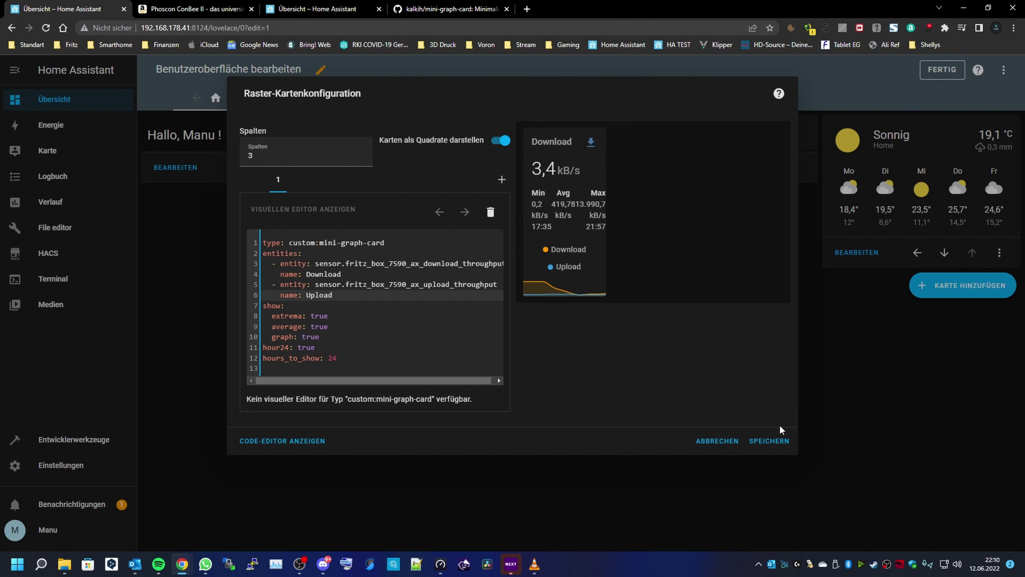
pyautogui.click(768, 440)
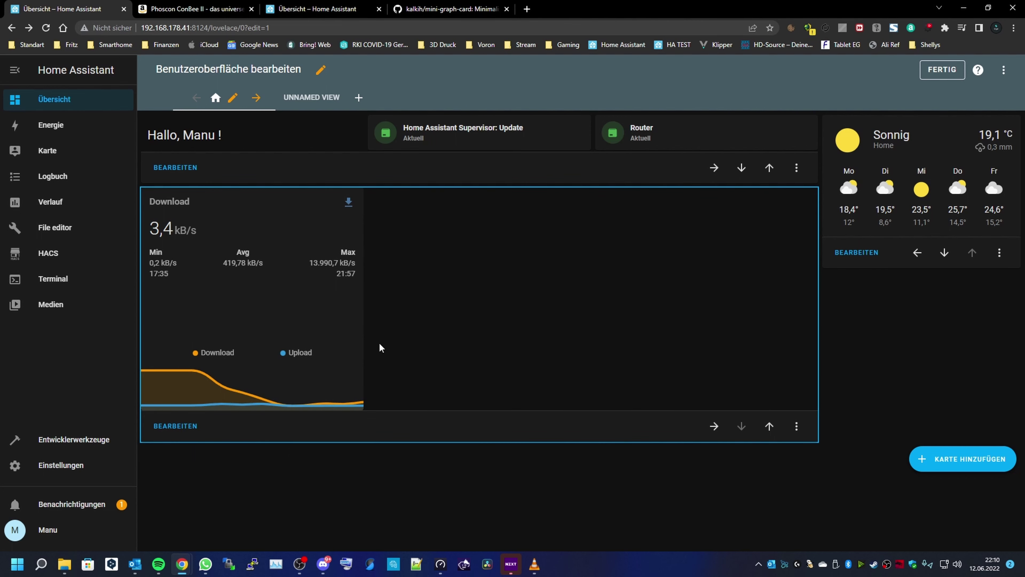
# Turn off displaying cards as squares for the graph's Raster card, save it and finish editing the dashboard.
pyautogui.click(172, 426)
pyautogui.click(501, 140)
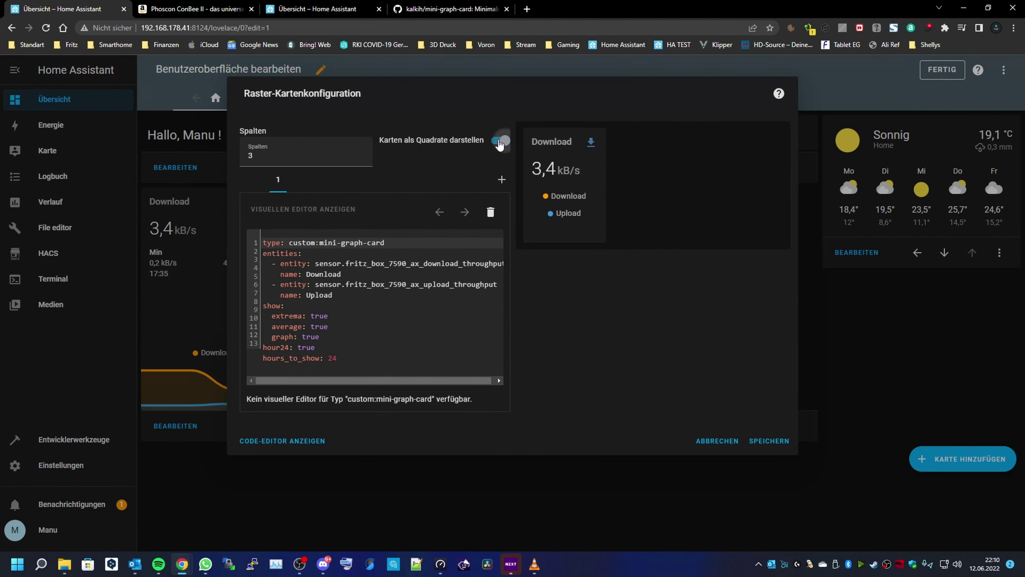
pyautogui.click(770, 440)
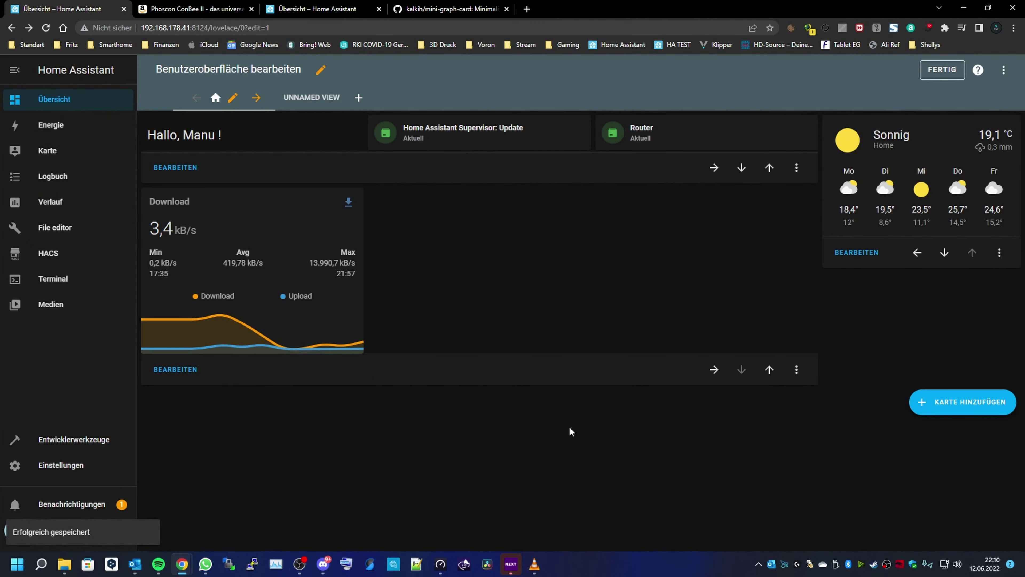
pyautogui.click(928, 77)
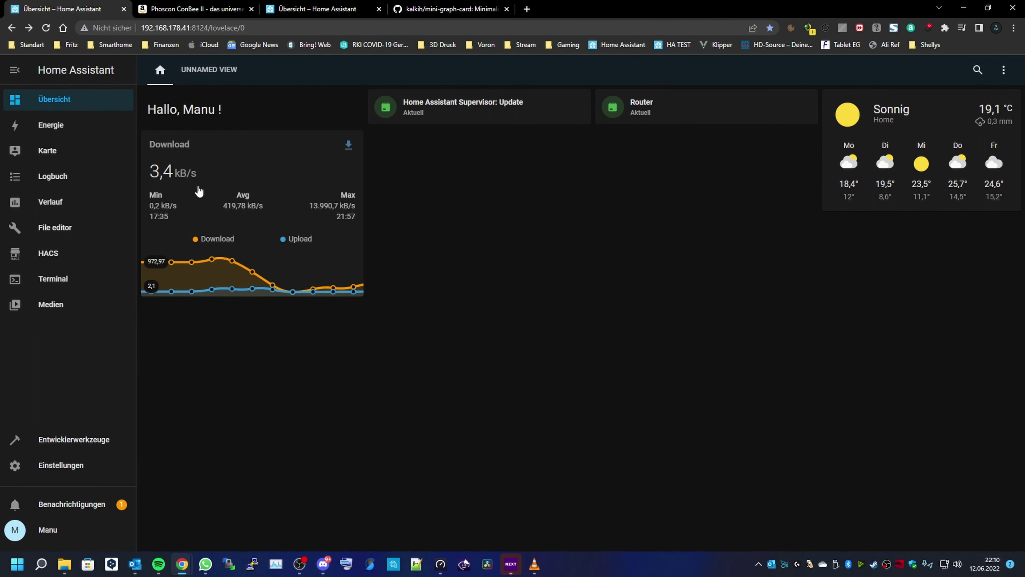
# Switch to the Speedtest app and run a speed test beside the dashboard's throughput graph.
pyautogui.click(440, 563)
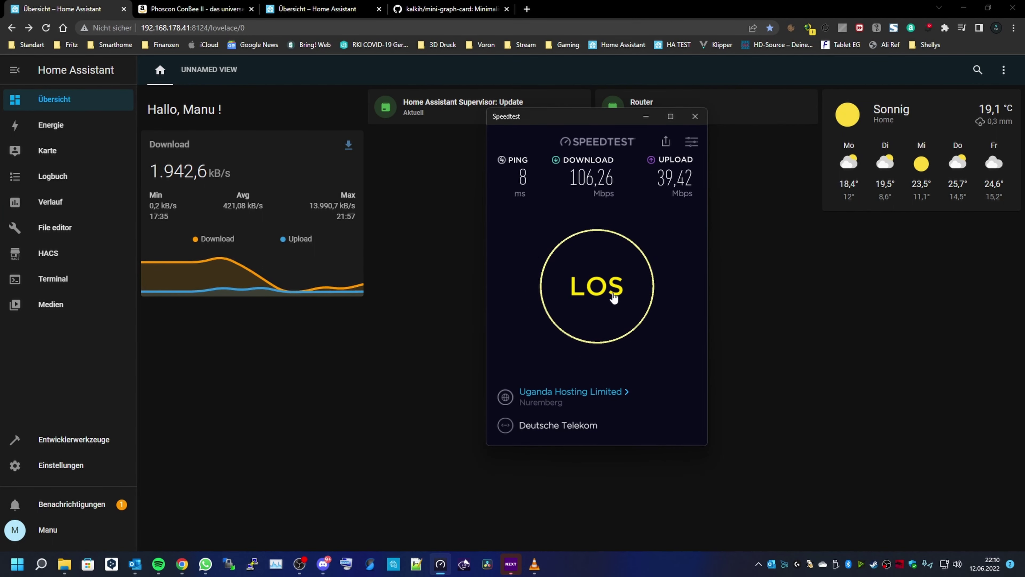
pyautogui.click(592, 297)
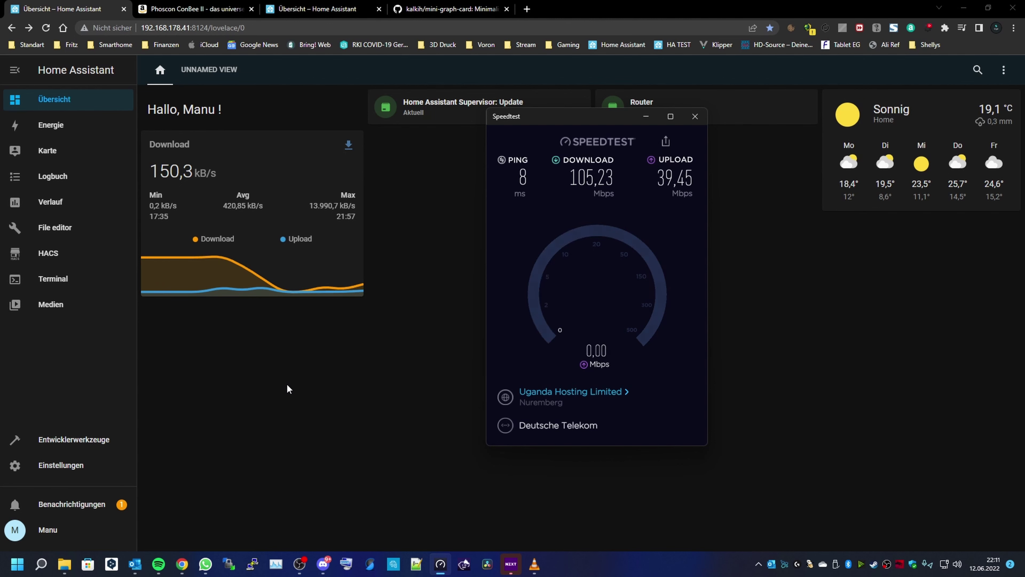
# Close the Speedtest window and put the dashboard back into editing mode.
pyautogui.click(695, 116)
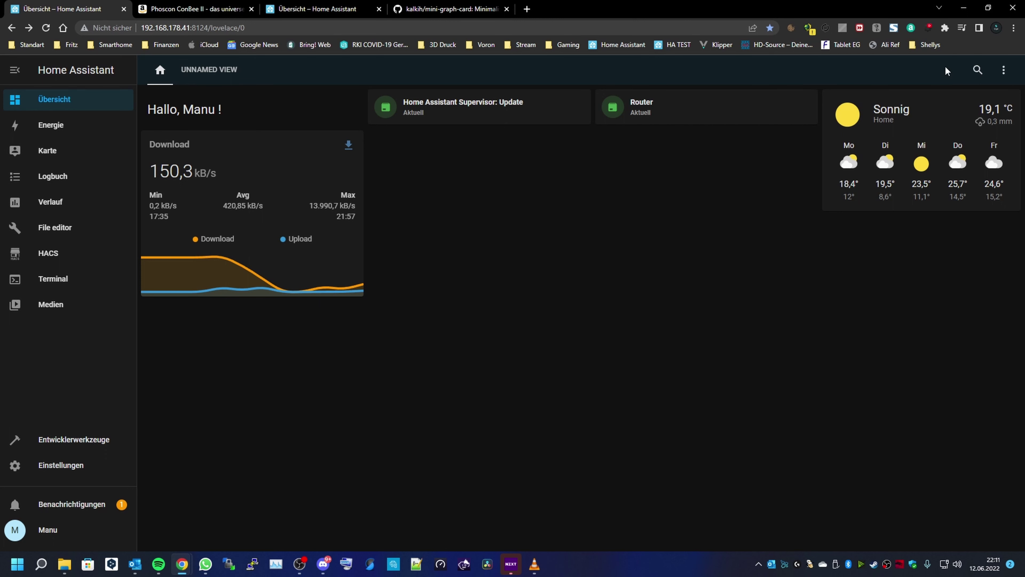
pyautogui.click(1004, 70)
pyautogui.click(946, 100)
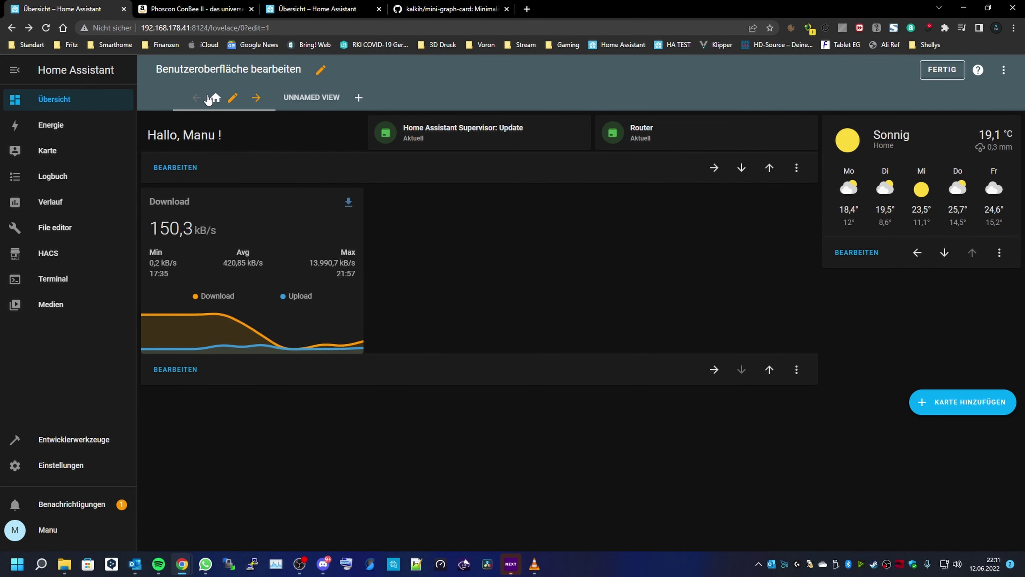
# View the reference dashboard in the other Home Assistant tab, cancelling its open Raster card configuration, and return to the dashboard being built.
pyautogui.click(310, 10)
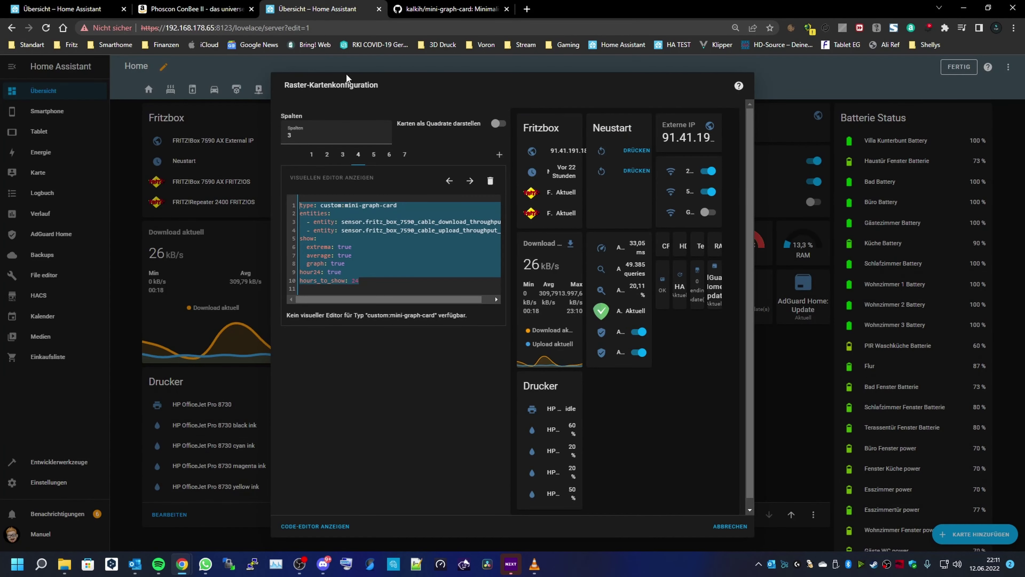
pyautogui.click(731, 526)
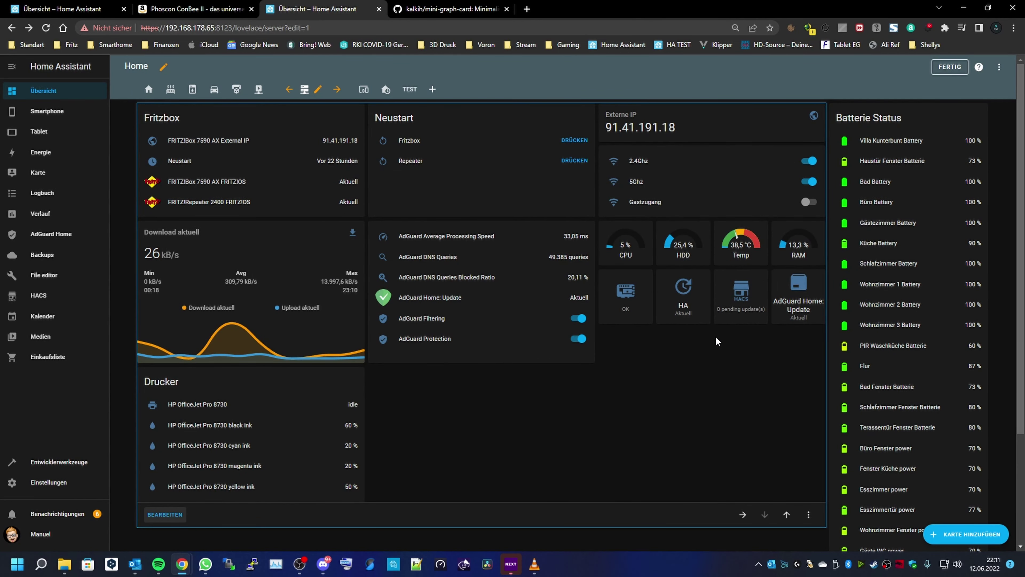
pyautogui.click(61, 9)
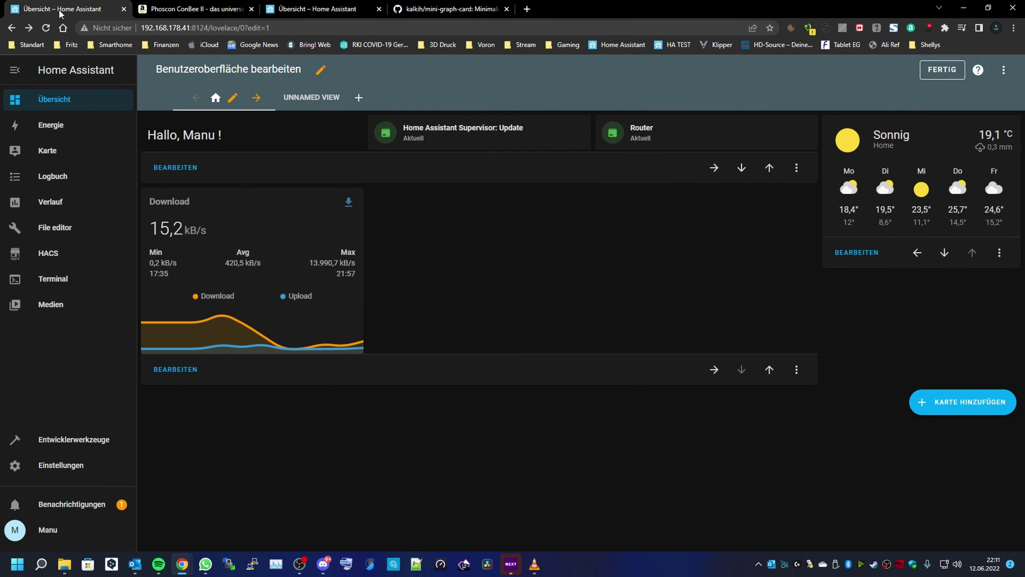
# Add an Elemente card as the second card of the Raster card that holds the throughput graph.
pyautogui.click(195, 371)
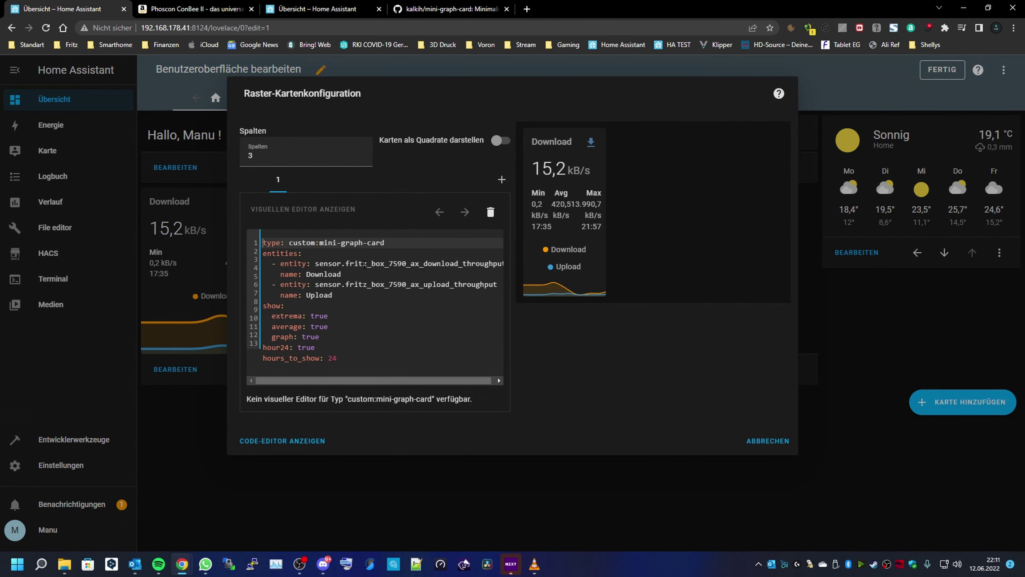
pyautogui.click(501, 179)
pyautogui.scroll(-6, 343, 293)
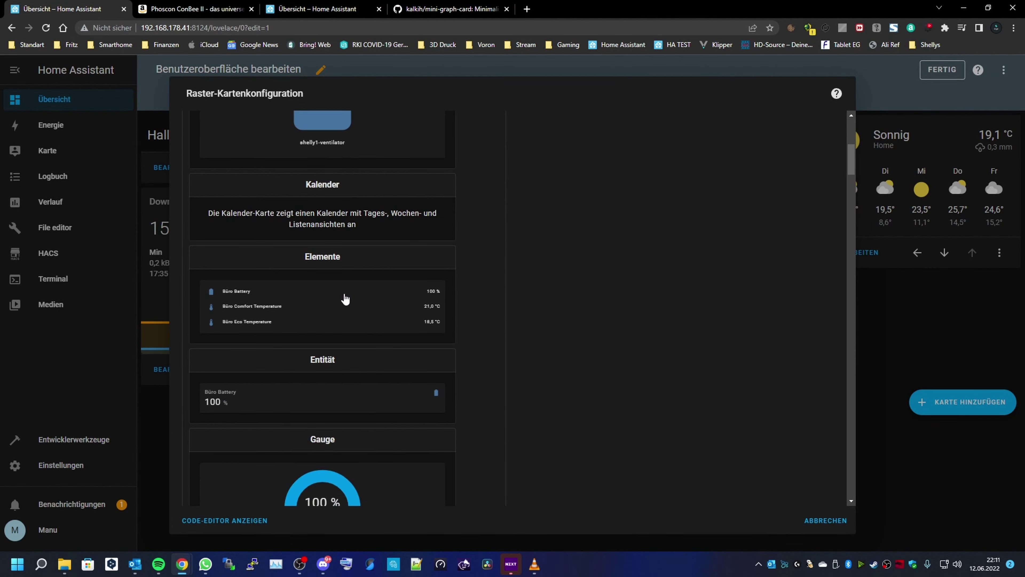
pyautogui.scroll(-6, 291, 307)
pyautogui.scroll(5, 280, 301)
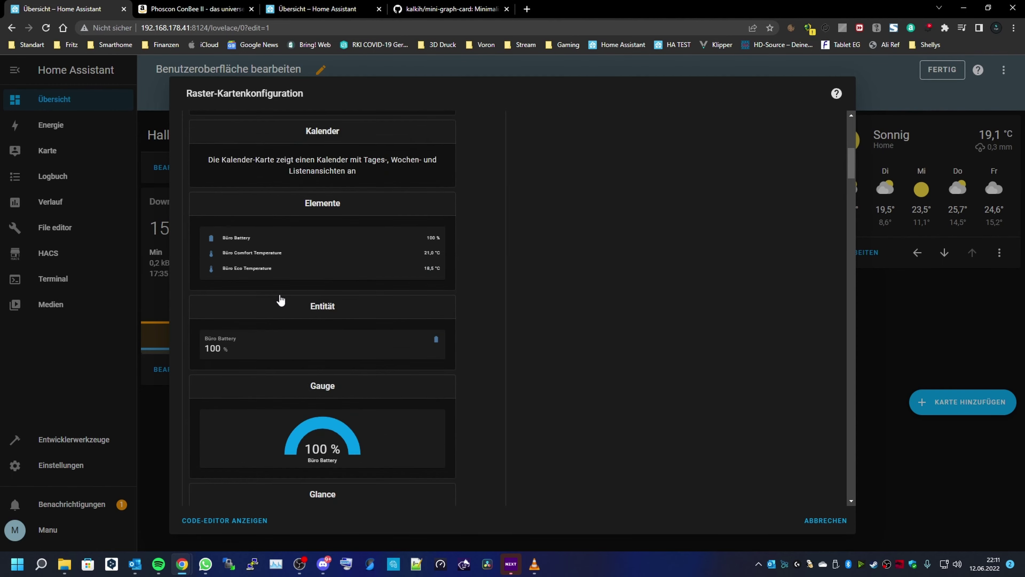
pyautogui.click(289, 248)
# Remove the preset Büro Comfort Temperature, Büro Eco Temperature and Büro Battery entities from the new Elemente card.
pyautogui.scroll(-2, 412, 366)
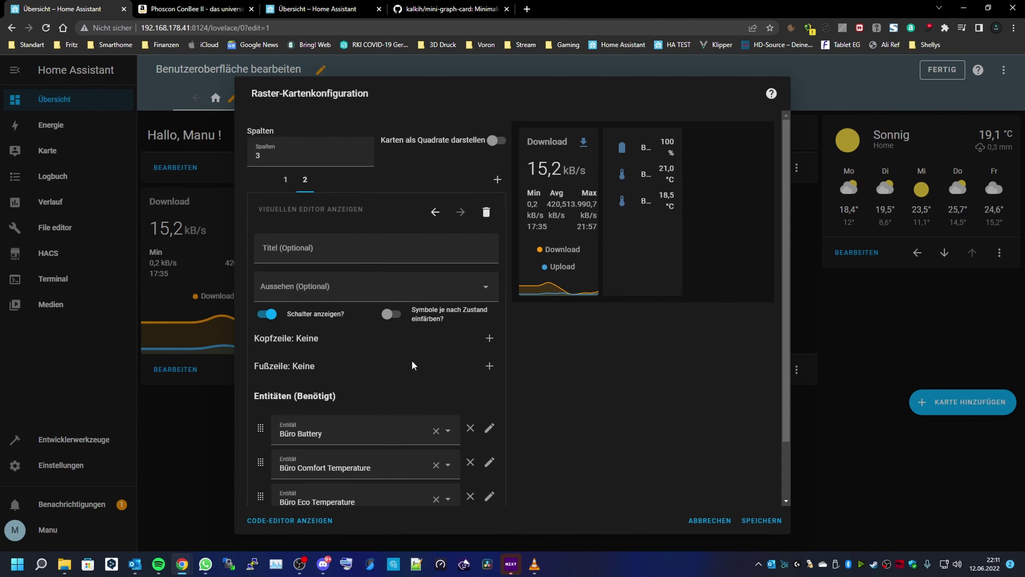
pyautogui.scroll(-2, 412, 362)
pyautogui.click(471, 462)
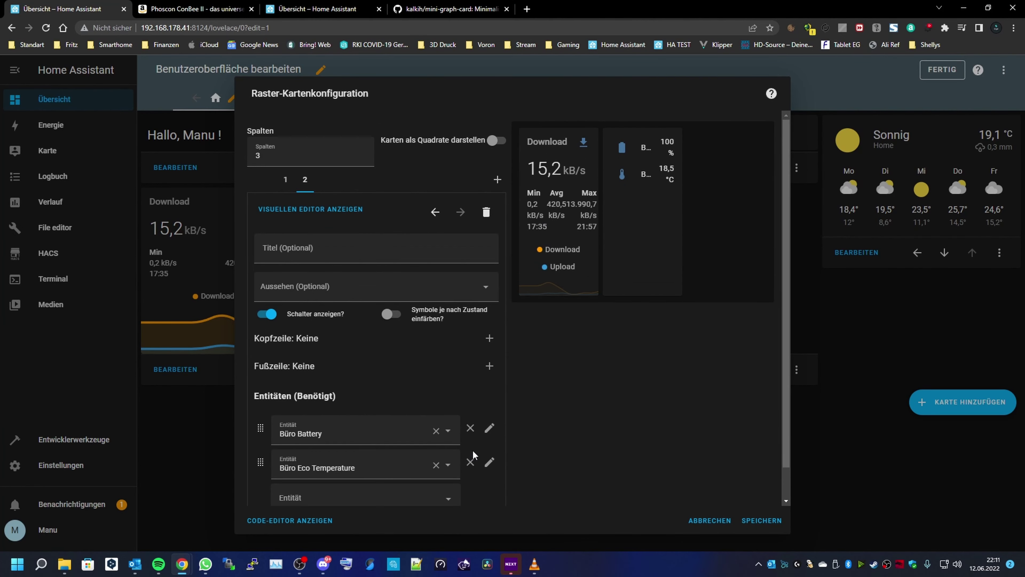
pyautogui.click(471, 462)
pyautogui.click(471, 428)
# Search the entities for fritz and add FRITZ!Box 7590 AX Reboot to the Elemente card.
pyautogui.click(407, 438)
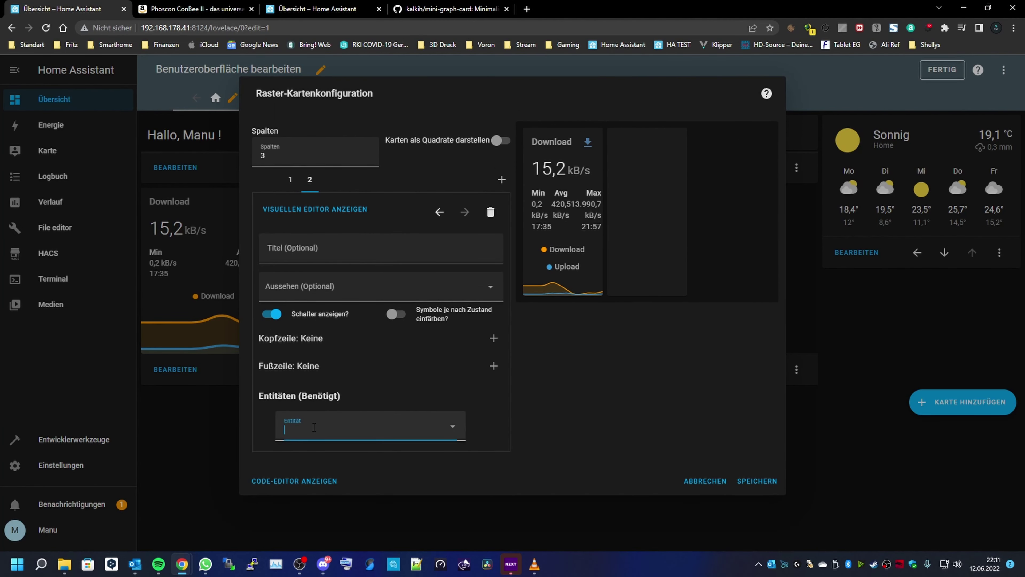
pyautogui.write('fritz')
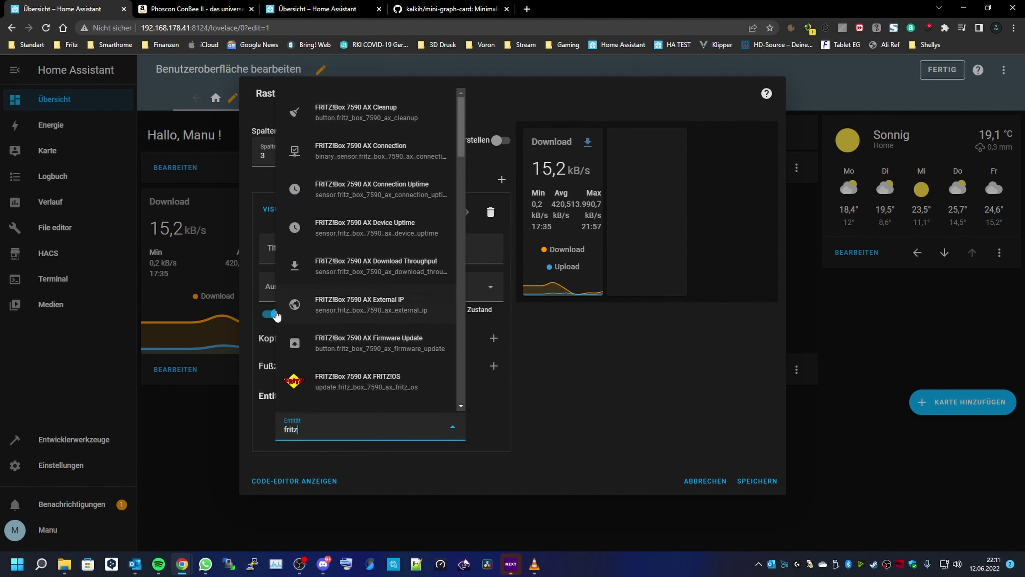
pyautogui.scroll(-3, 295, 282)
pyautogui.scroll(-1, 435, 303)
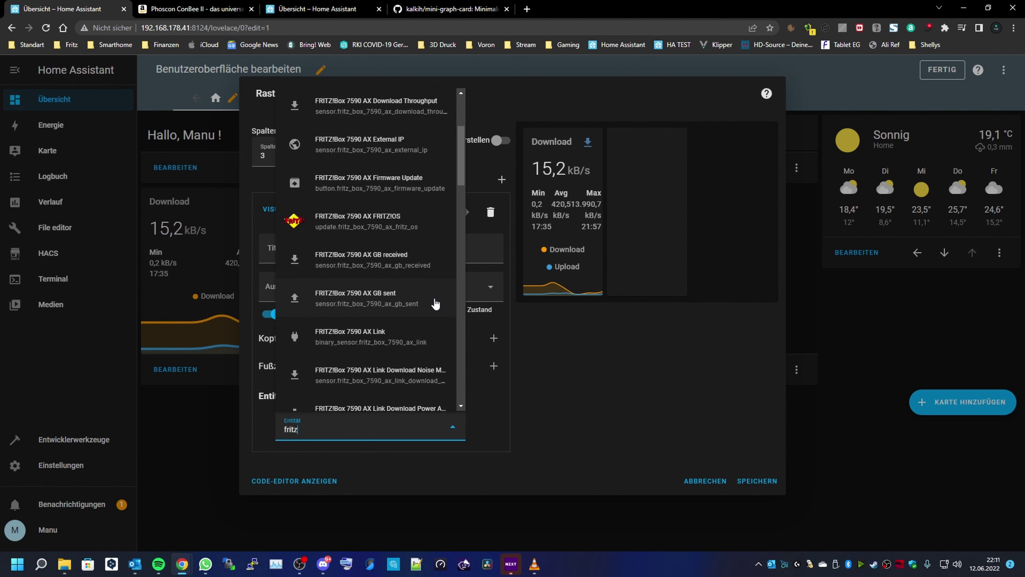
pyautogui.scroll(-10, 435, 304)
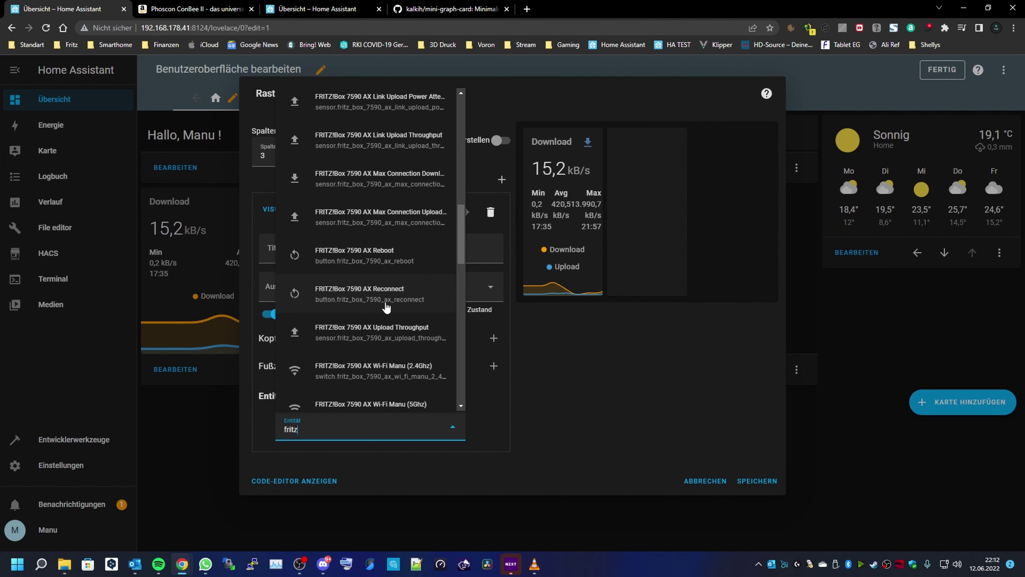
pyautogui.click(359, 261)
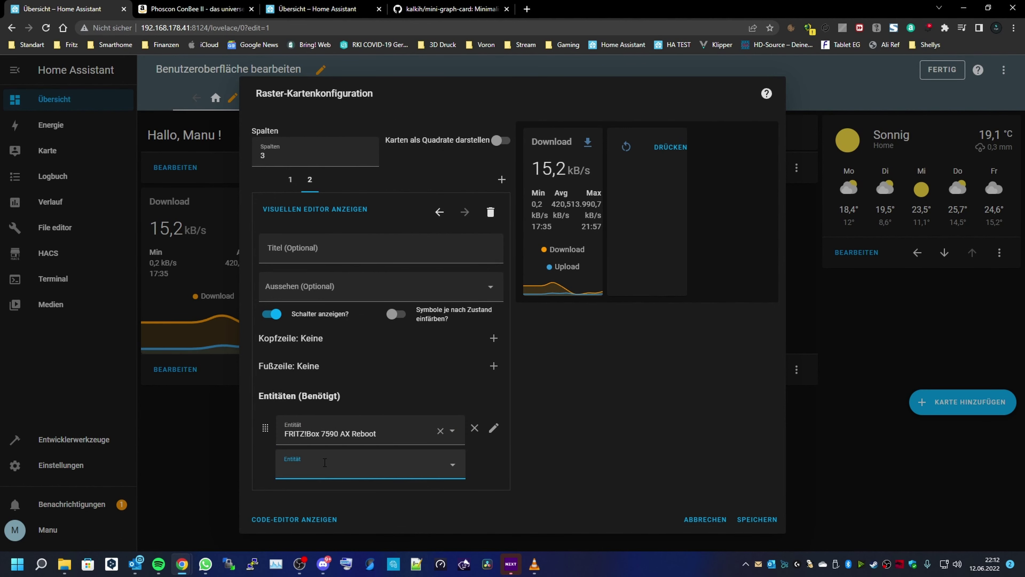
# Search for fritz again and add the FRITZ!Box 7590 AX 2.4Ghz Wi-Fi switch as the second entity.
pyautogui.write('fritz')
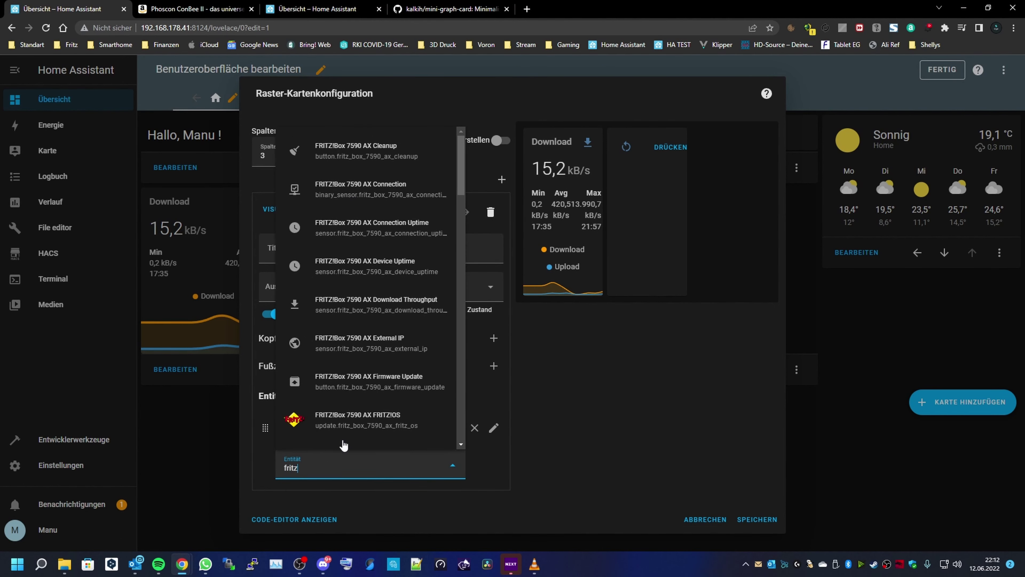
pyautogui.scroll(-5, 360, 242)
pyautogui.scroll(-4, 355, 288)
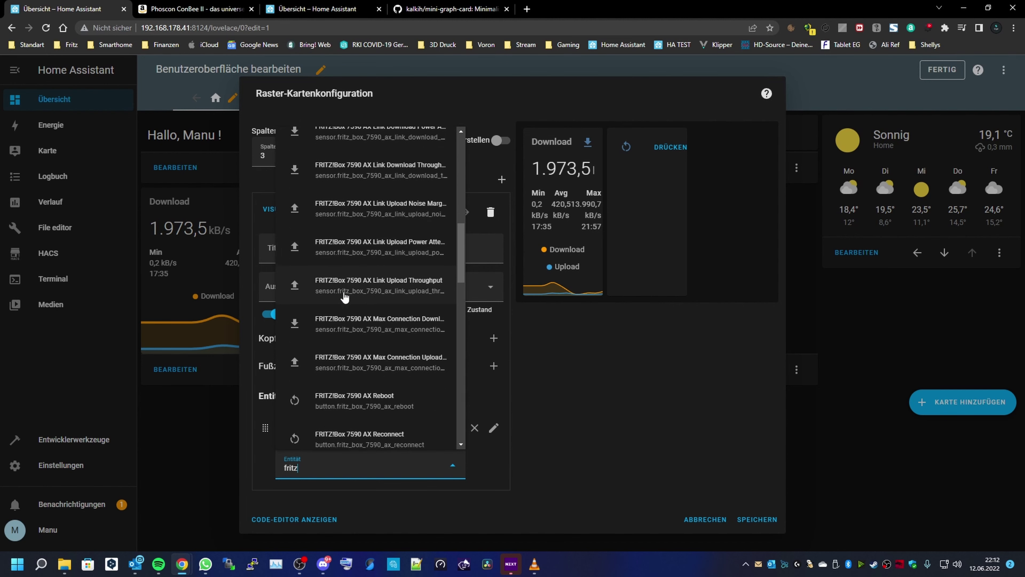
pyautogui.scroll(-4, 344, 341)
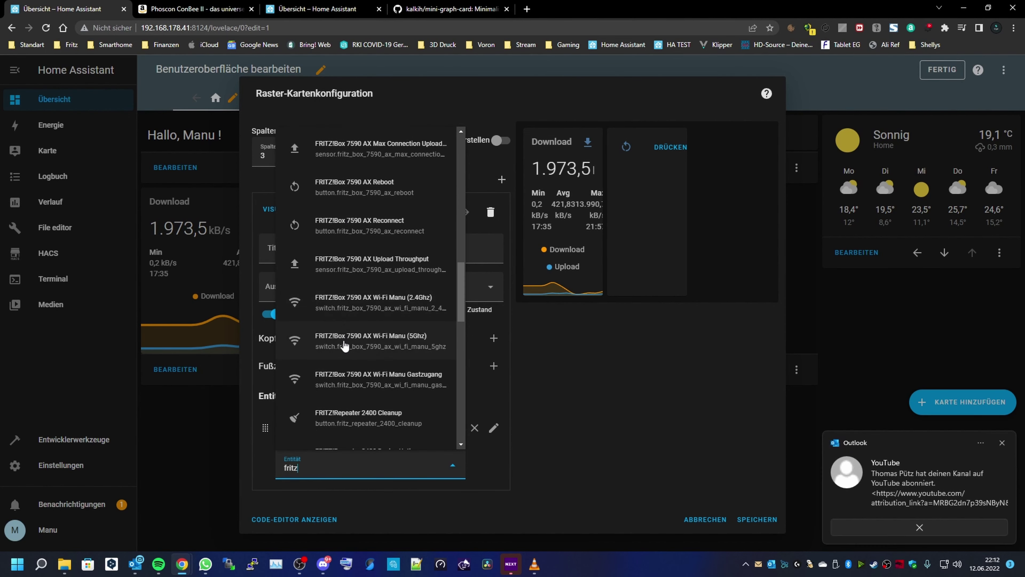
pyautogui.click(373, 255)
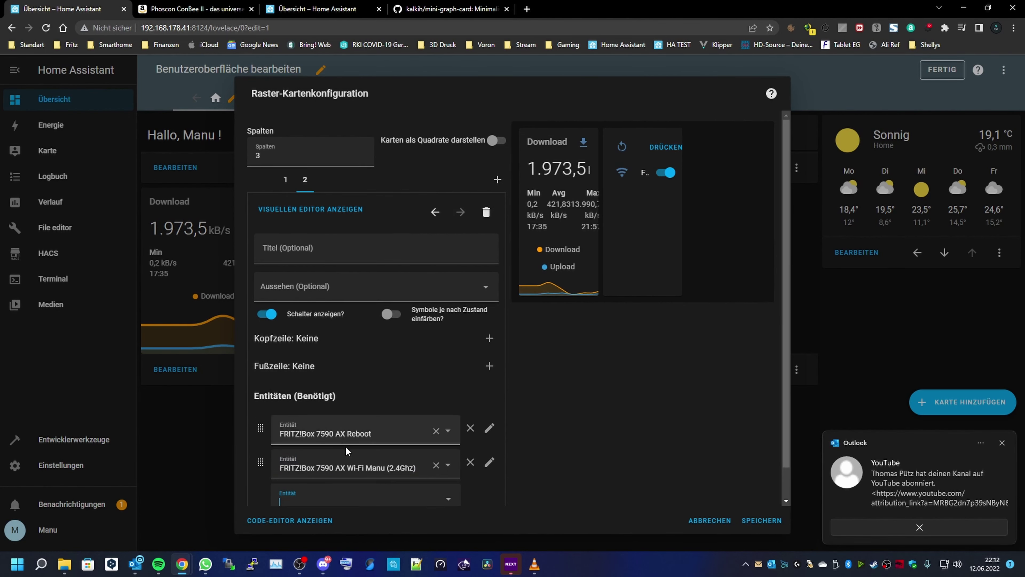
# Add the FRITZ!Box 7590 AX 5Ghz Wi-Fi switch as the third entity, searching for fritz.
pyautogui.click(304, 455)
pyautogui.write('fri')
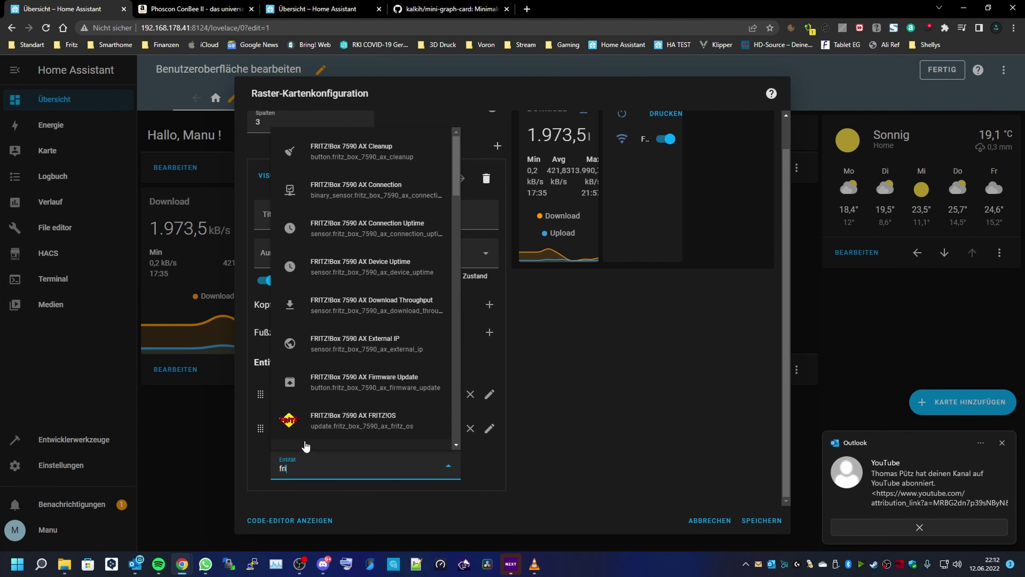
pyautogui.write('tz')
pyautogui.scroll(-10, 386, 342)
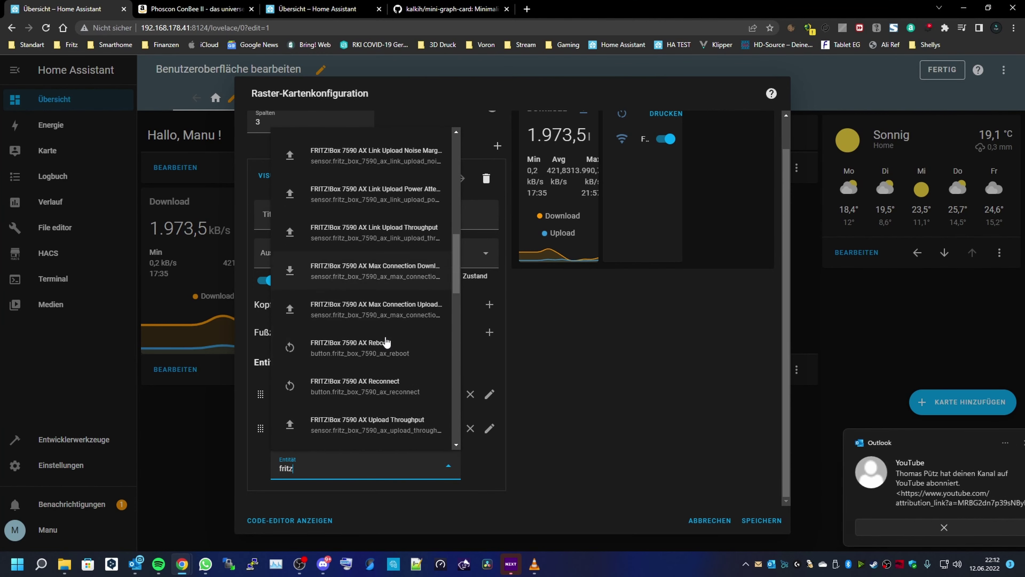
pyautogui.scroll(-10, 396, 335)
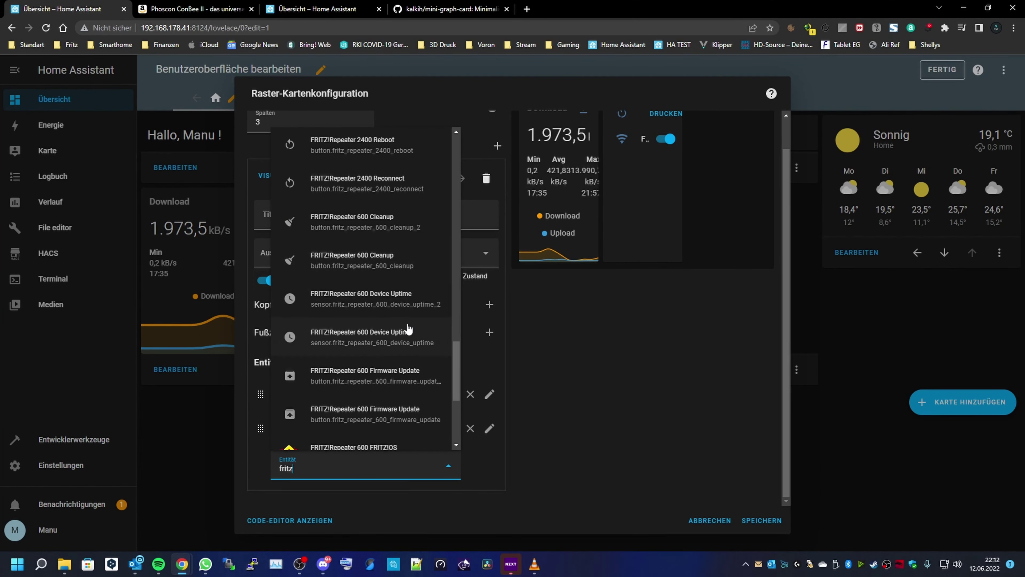
pyautogui.scroll(8, 409, 329)
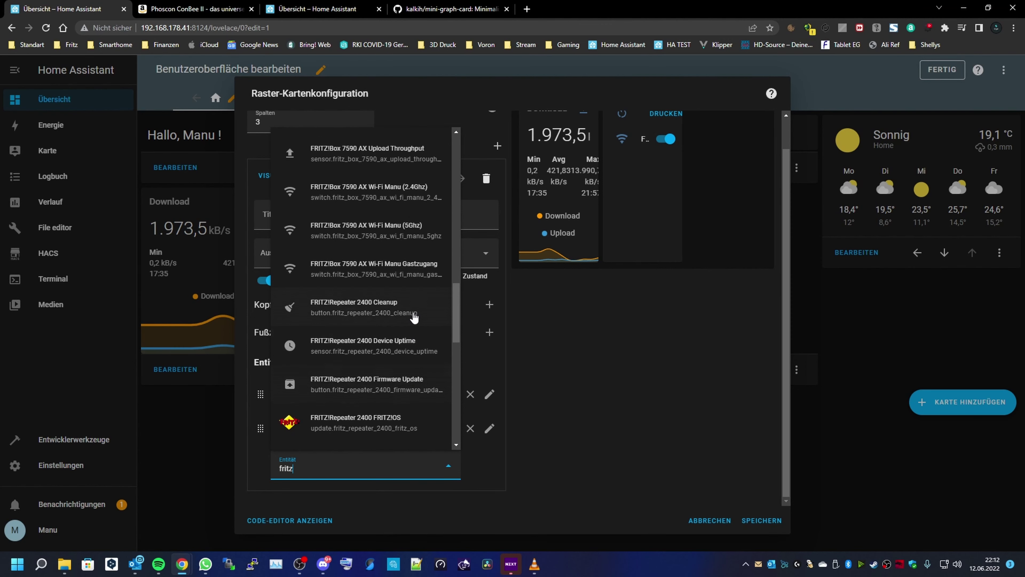
pyautogui.scroll(2, 414, 317)
pyautogui.click(362, 289)
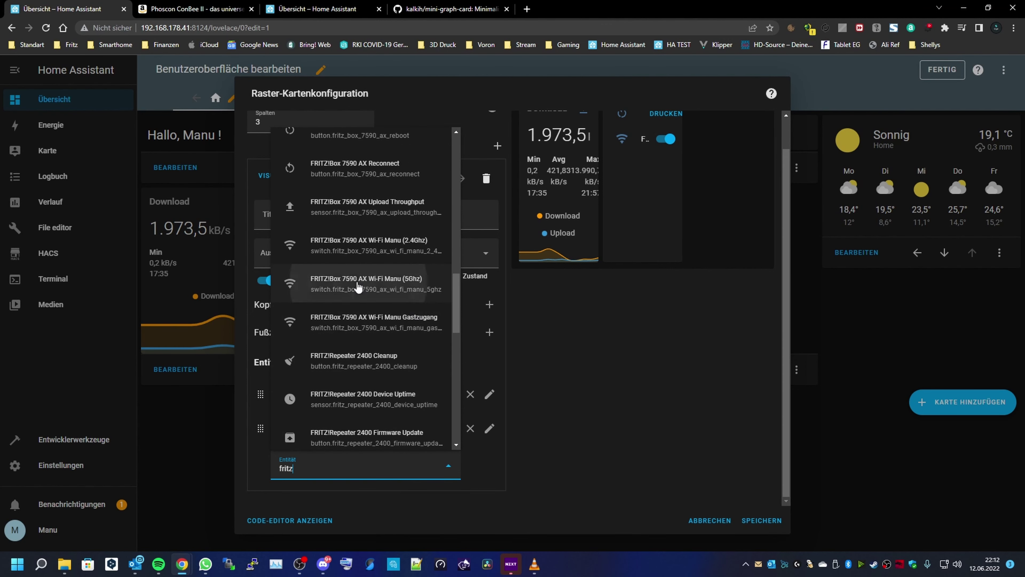
# Add the FRITZ!Box 7590 AX Wi-Fi Gastzugang switch as the fourth entity and save the Raster card.
pyautogui.click(325, 490)
pyautogui.write('fritz')
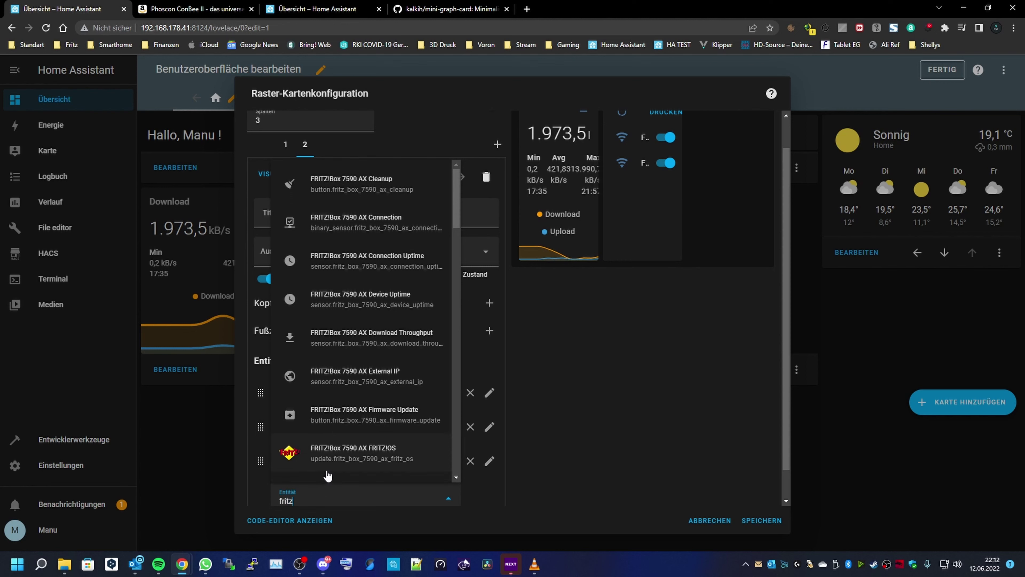
pyautogui.scroll(-8, 355, 355)
pyautogui.scroll(4, 343, 335)
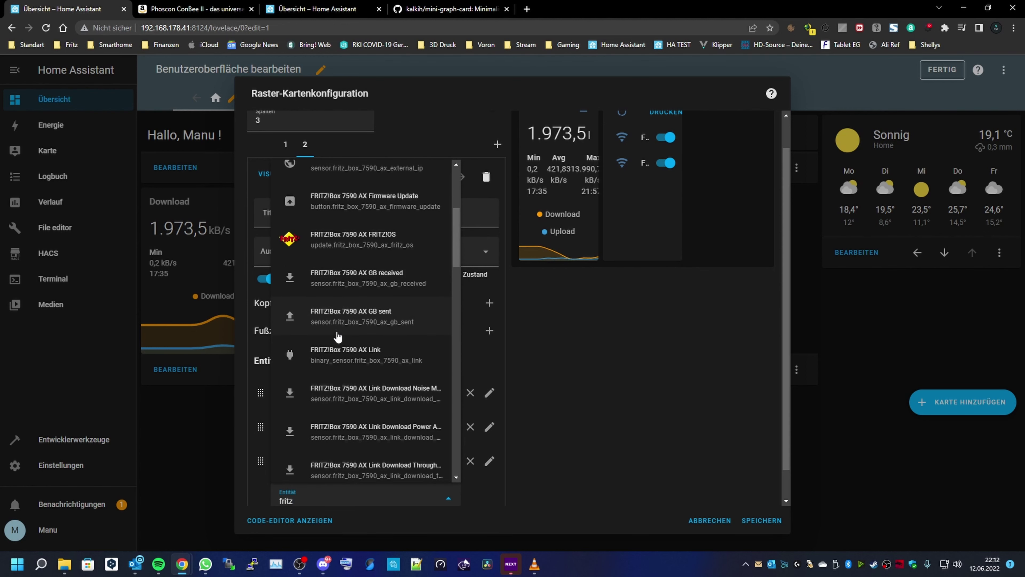
pyautogui.scroll(-15, 317, 345)
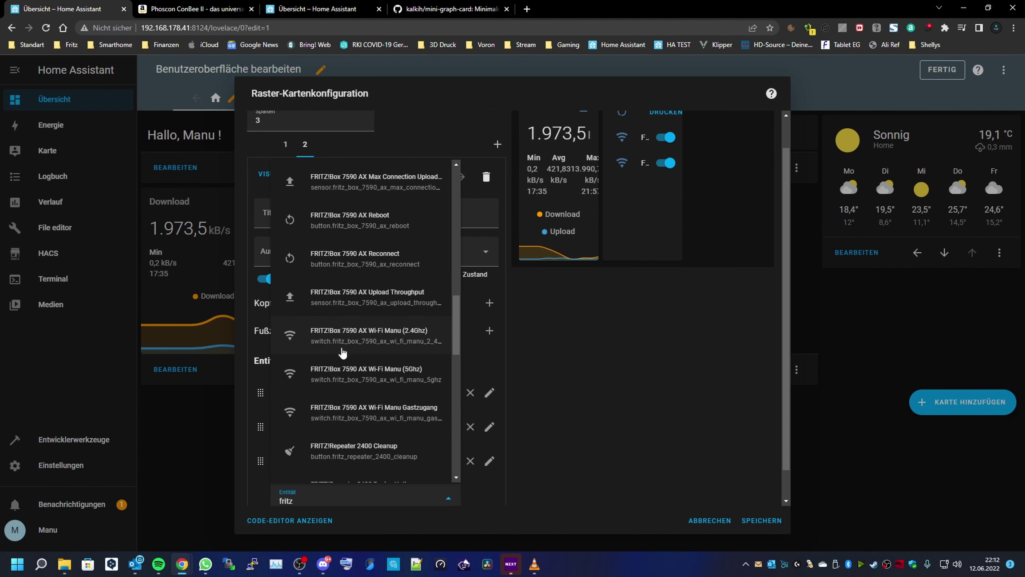
pyautogui.click(351, 411)
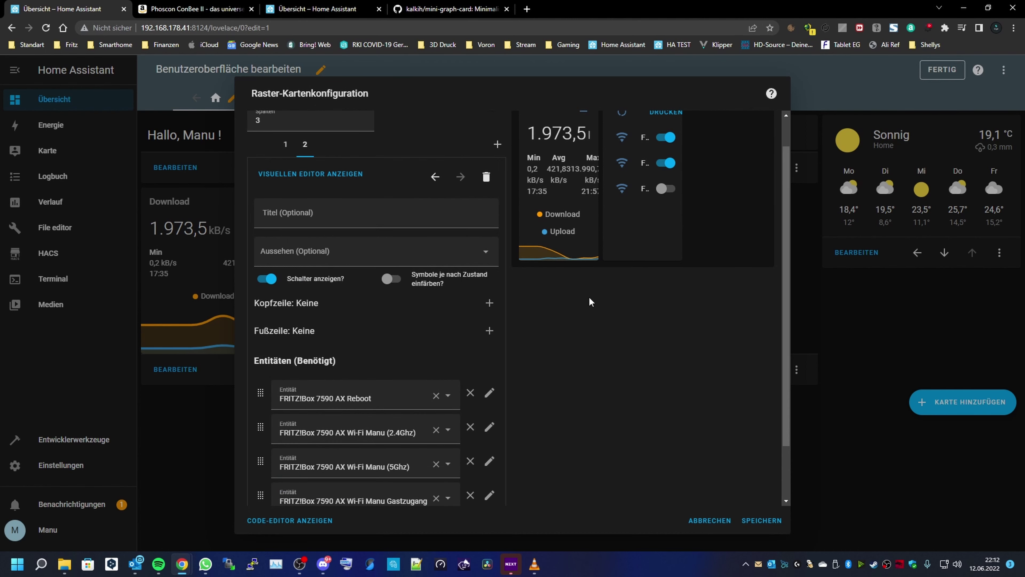
pyautogui.click(759, 520)
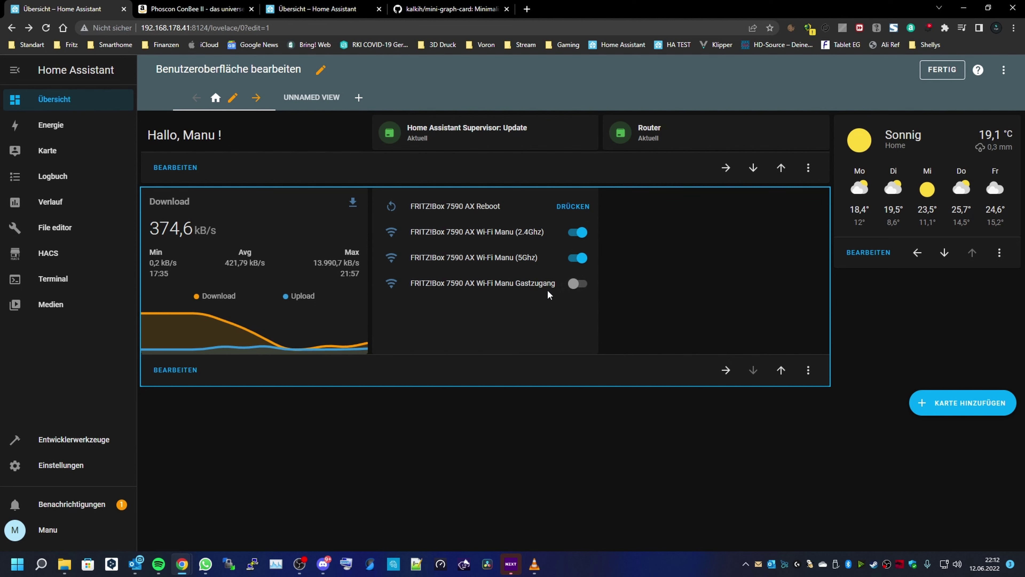
# Turn on the computer's WLAN in the Windows quick settings and open the list of available networks.
pyautogui.click(951, 564)
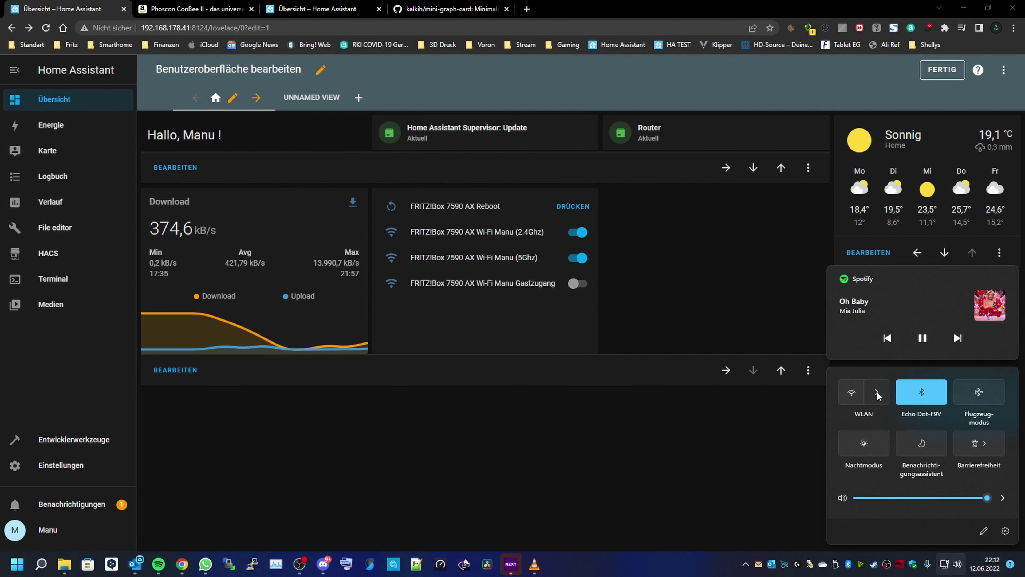
pyautogui.click(877, 392)
pyautogui.click(840, 344)
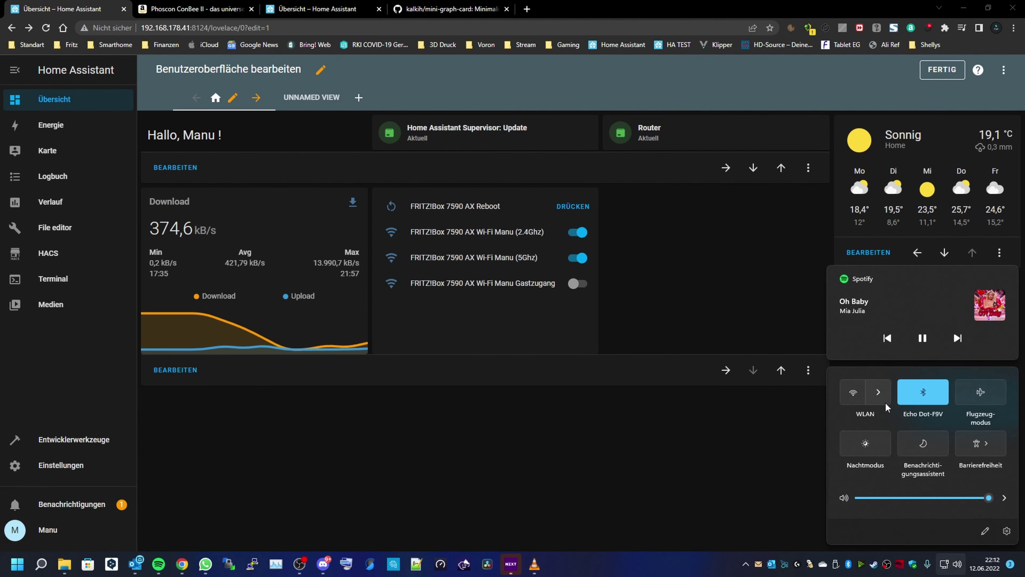
pyautogui.click(853, 394)
pyautogui.click(878, 391)
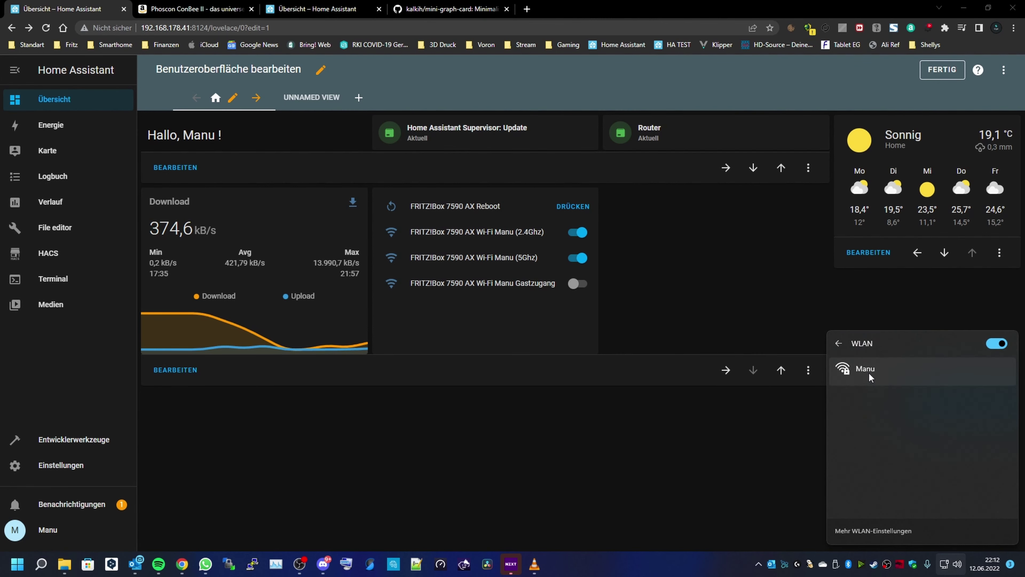
# Test the Gastzugang switch by turning it on, checking the Windows WLAN list for the guest network, and turning it off again.
pyautogui.click(578, 284)
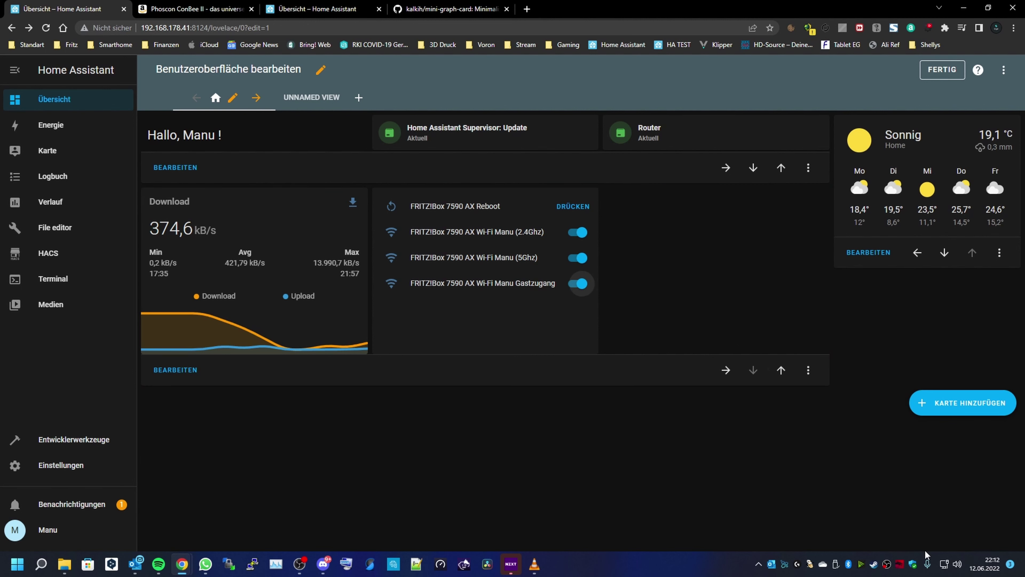
pyautogui.click(945, 564)
pyautogui.click(879, 393)
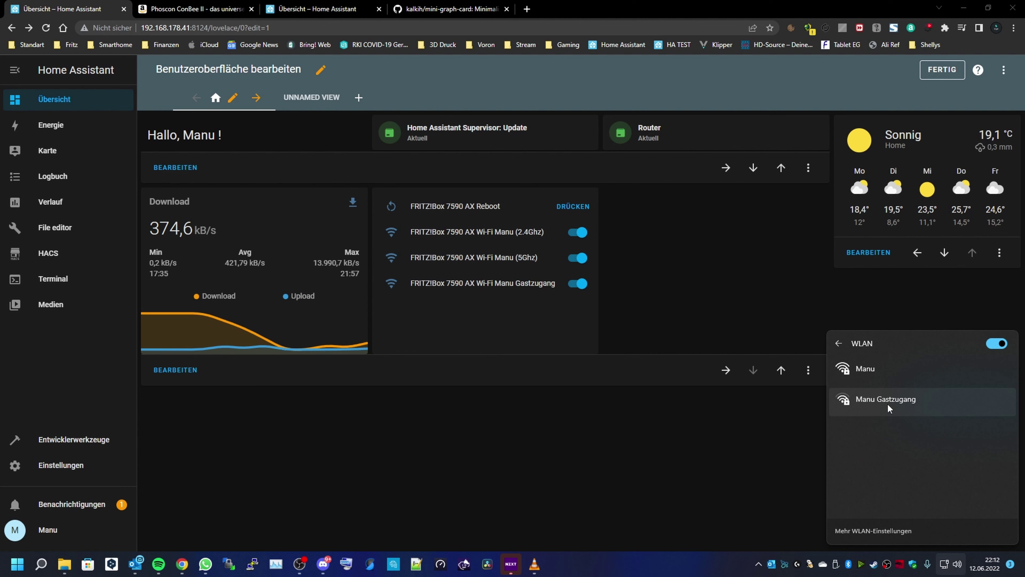
pyautogui.click(580, 284)
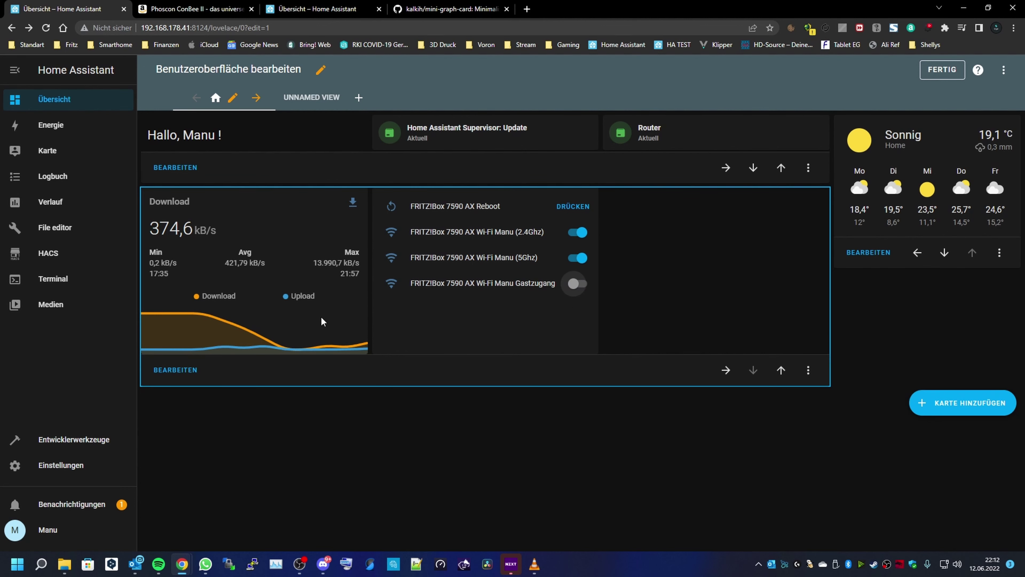
# Open the Raster card's configuration and edit the FRITZ!Box 7590 AX Wi-Fi (2.4Ghz) row of its second card.
pyautogui.click(176, 369)
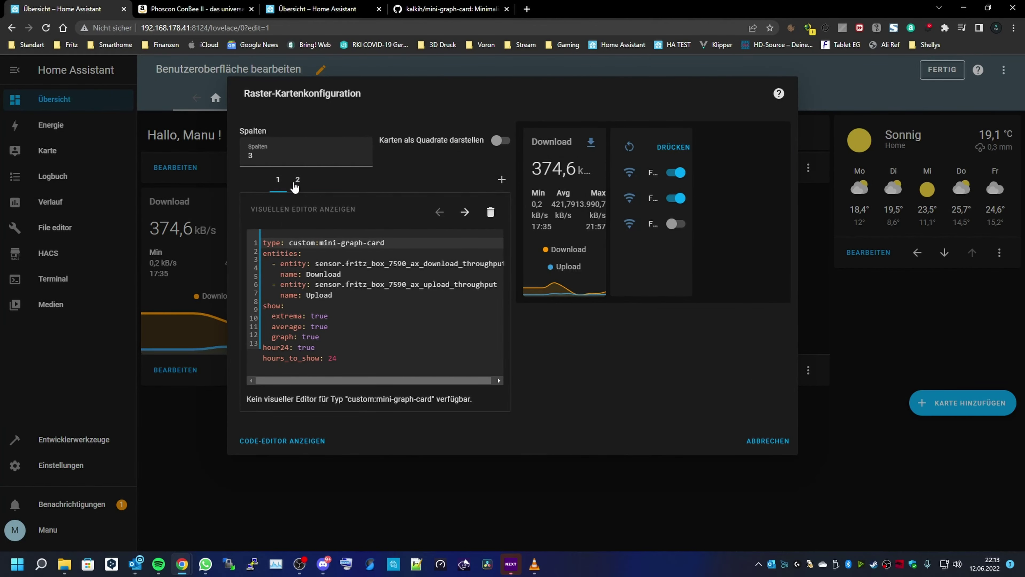
pyautogui.click(296, 183)
pyautogui.scroll(-3, 492, 333)
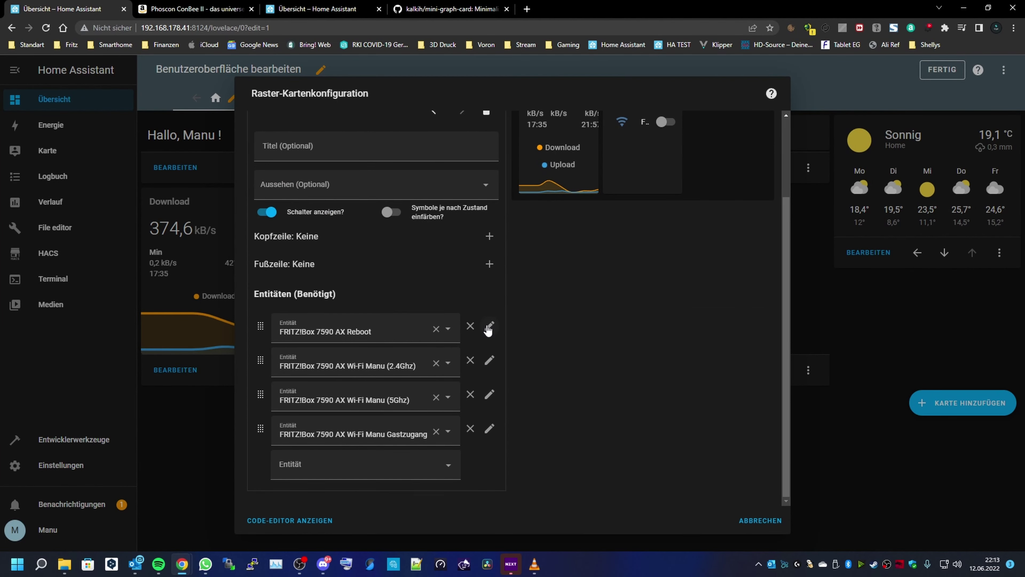
pyautogui.click(489, 360)
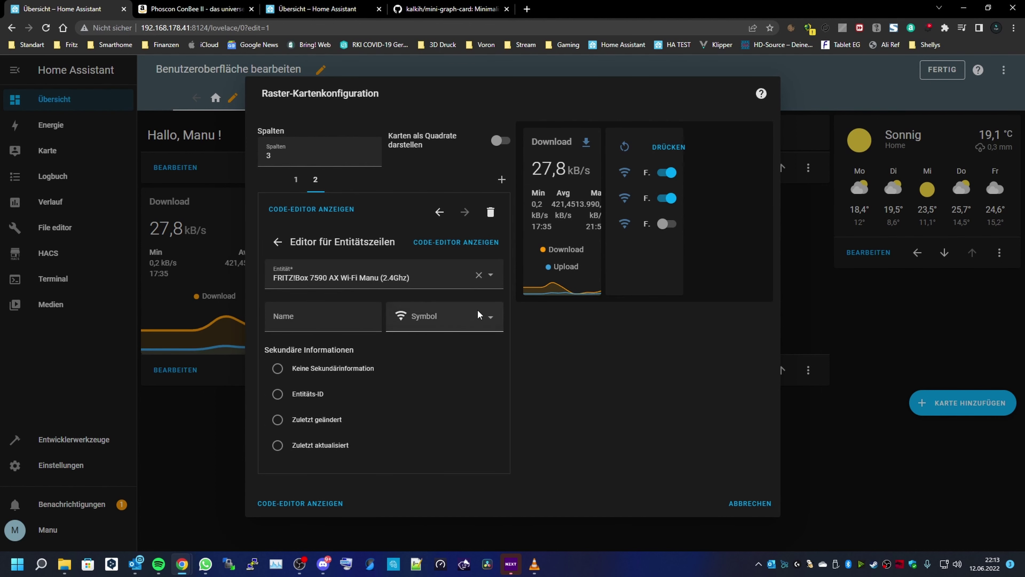
pyautogui.tripleClick(386, 277)
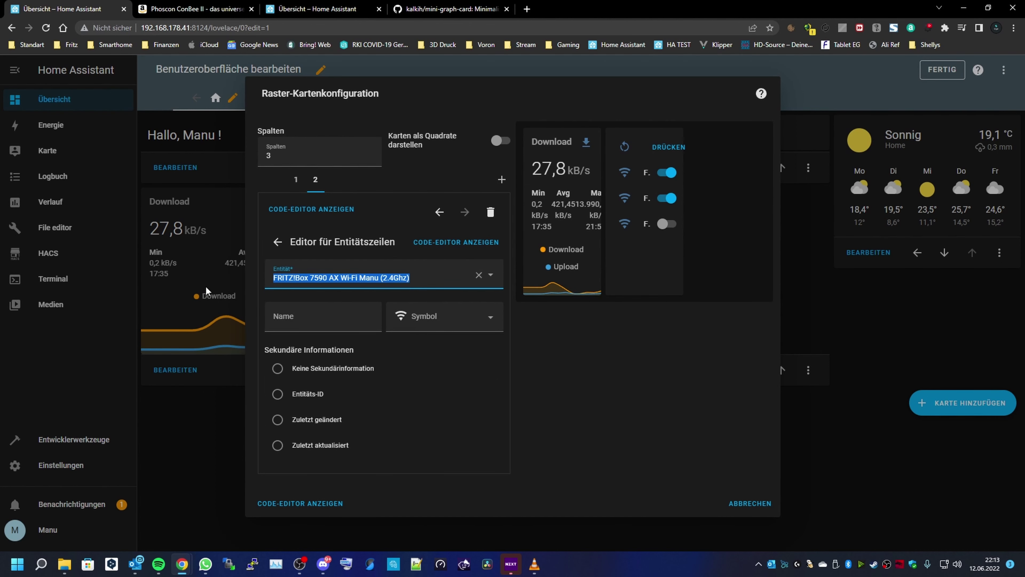
pyautogui.write('2,4 ghz')
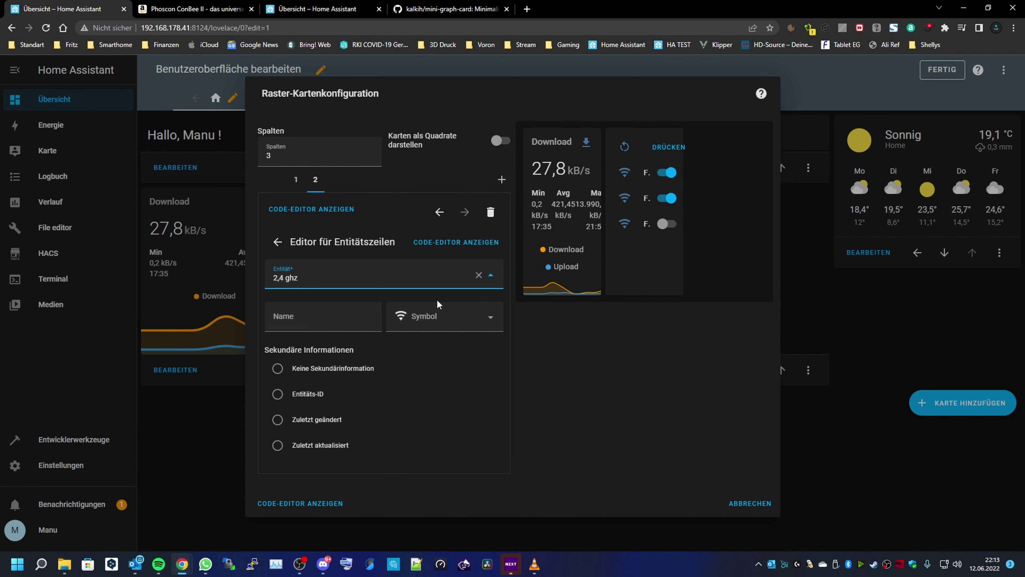
pyautogui.click(430, 307)
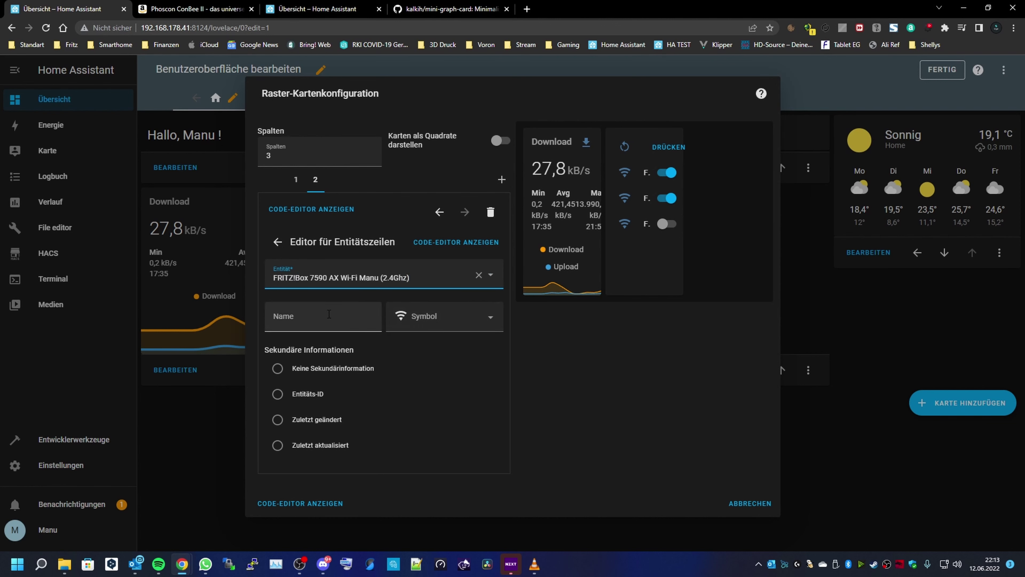
# Name the row 2.4Ghz, save the Raster card and finish editing the dashboard.
pyautogui.click(289, 322)
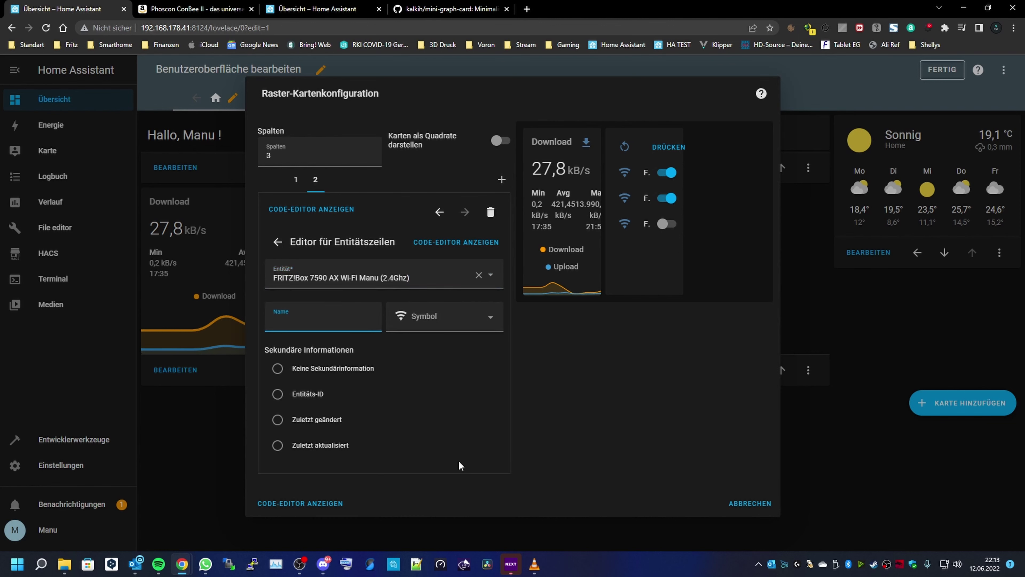
pyautogui.write('2.4Ghz')
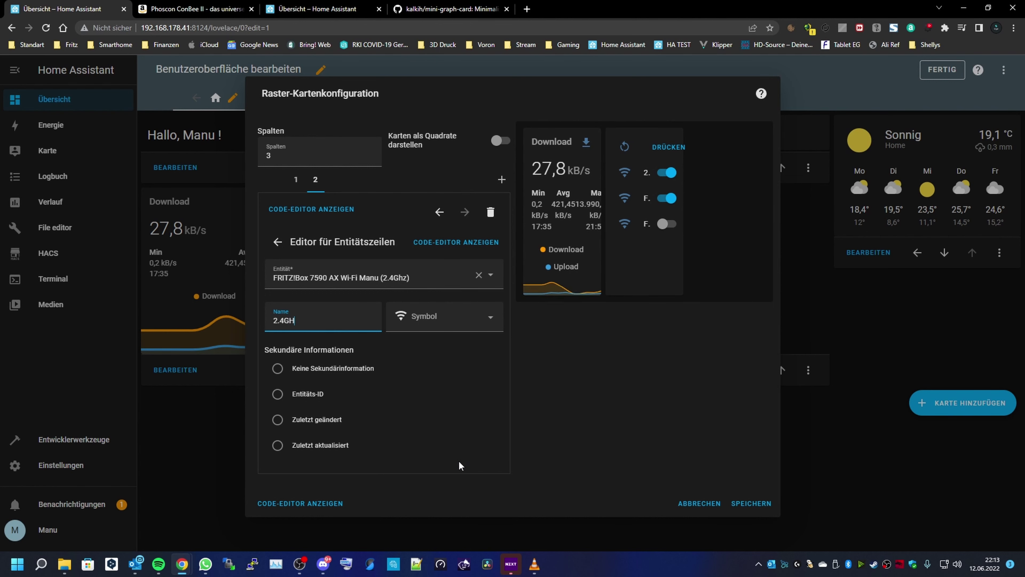
pyautogui.click(757, 501)
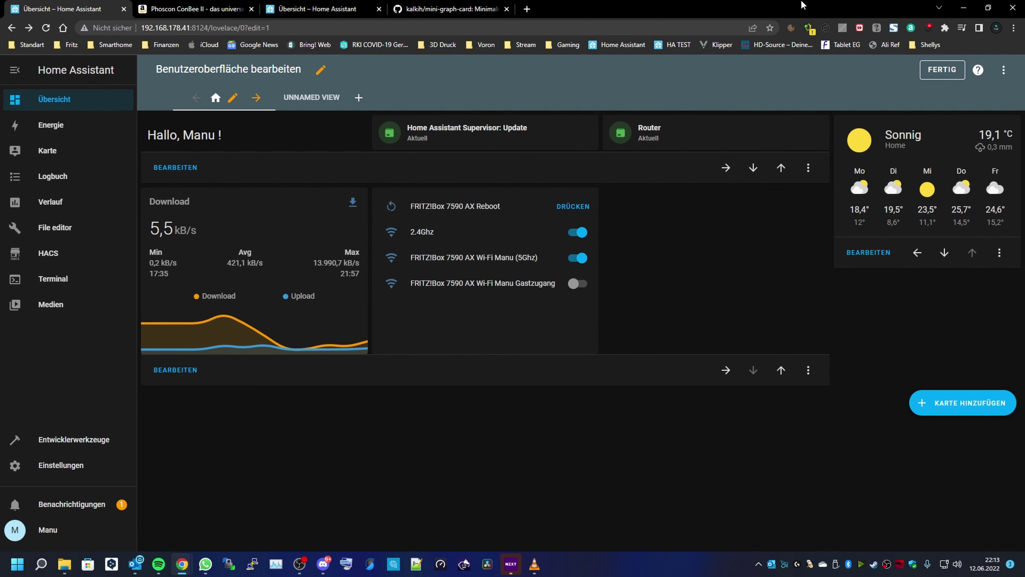
pyautogui.click(934, 74)
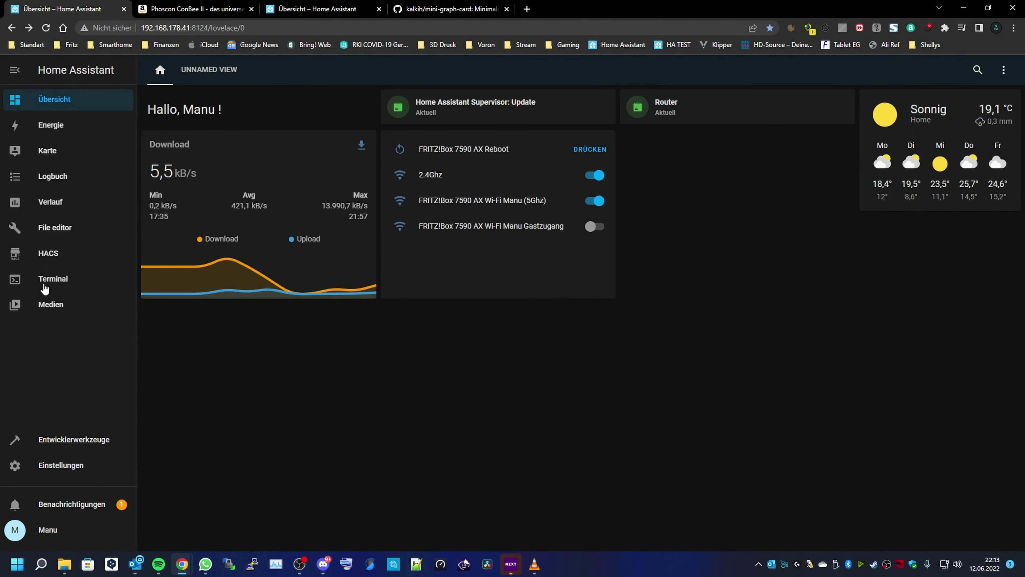
# Open the integrations overview under Geräte & Dienste in the settings.
pyautogui.click(60, 468)
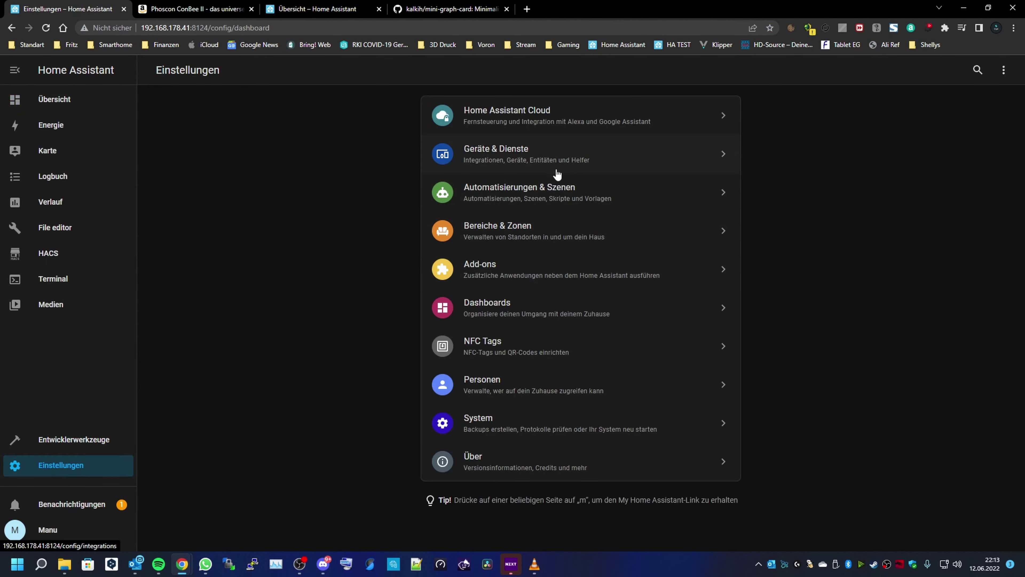
pyautogui.click(501, 153)
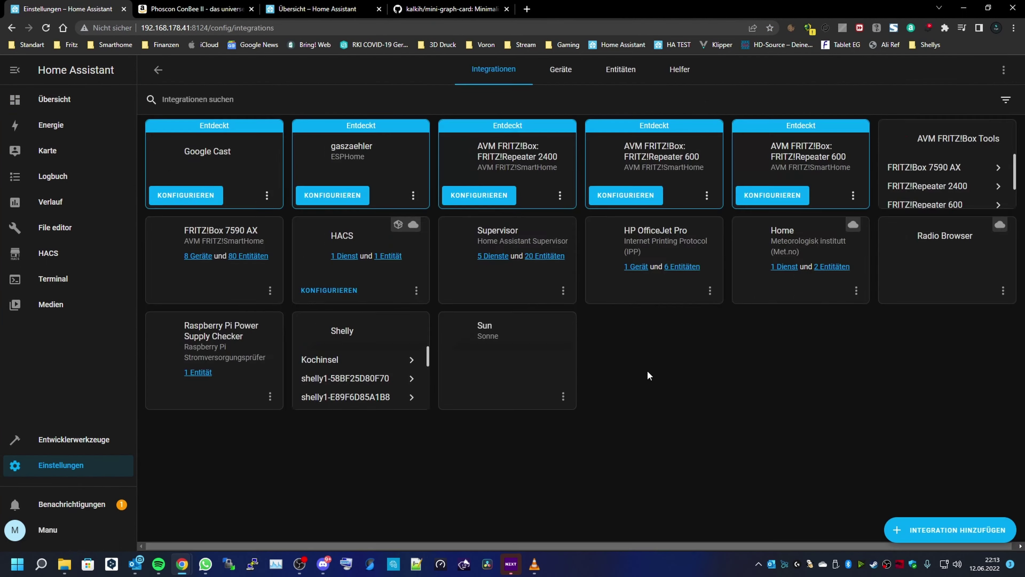
# Start adding the Xiaomi Miio integration, searching for xiao.
pyautogui.click(940, 540)
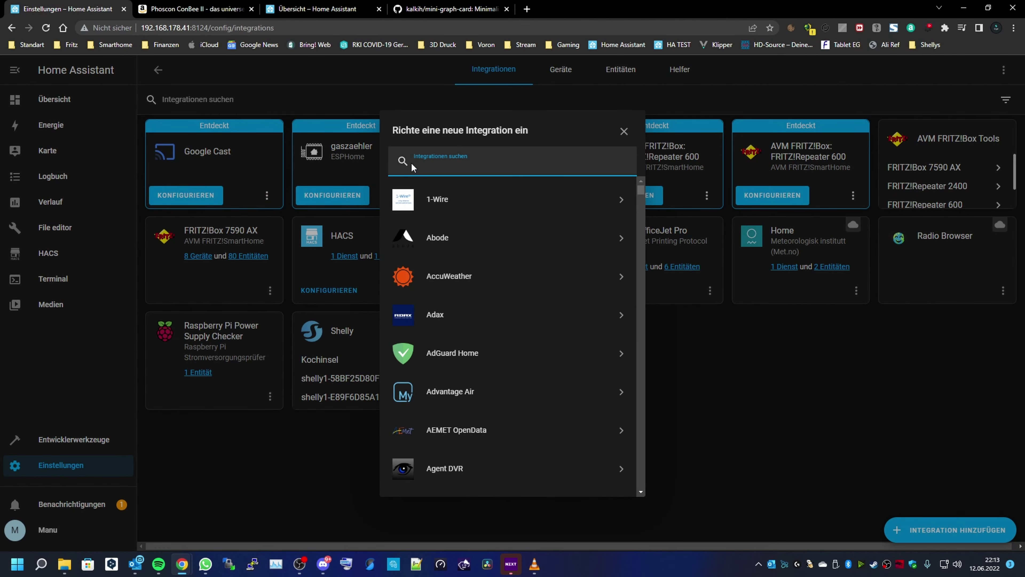
pyautogui.write('xiao')
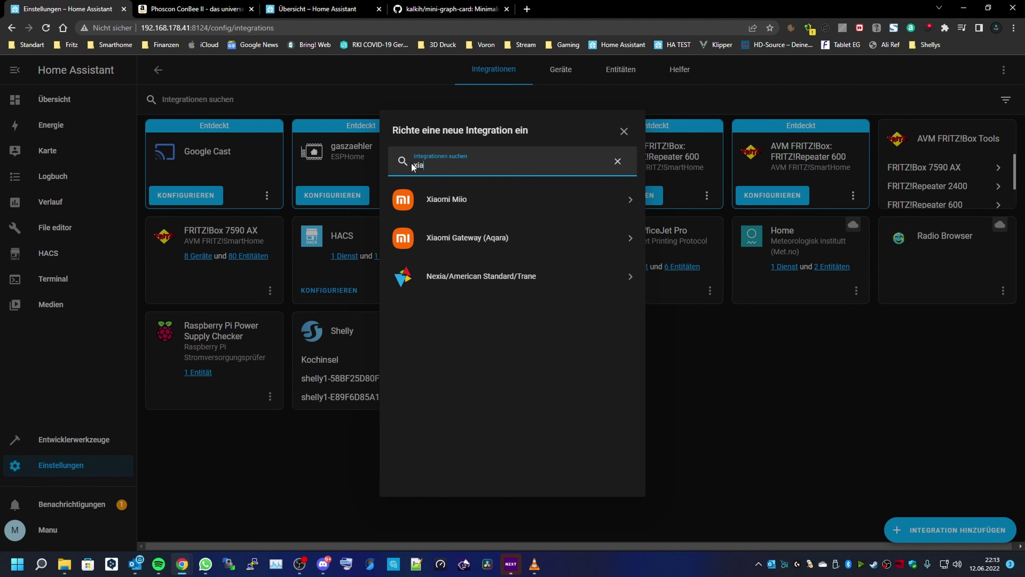
pyautogui.click(456, 201)
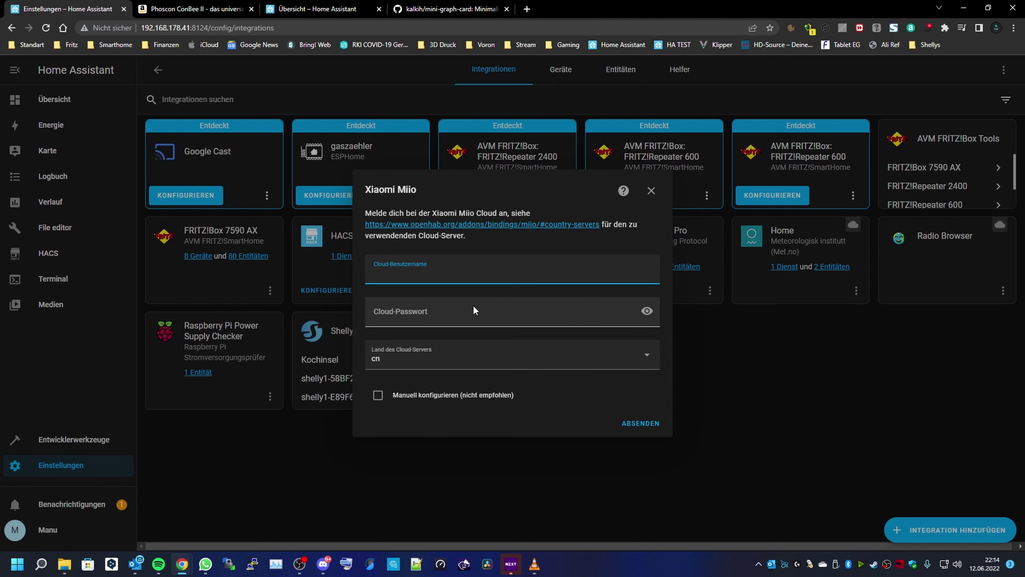
pyautogui.write('manueö')
pyautogui.press('BackSpace')
pyautogui.press('BackSpace')
pyautogui.press('BackSpace')
pyautogui.press('BackSpace')
pyautogui.press('BackSpace')
pyautogui.press('BackSpace')
pyautogui.click(526, 8)
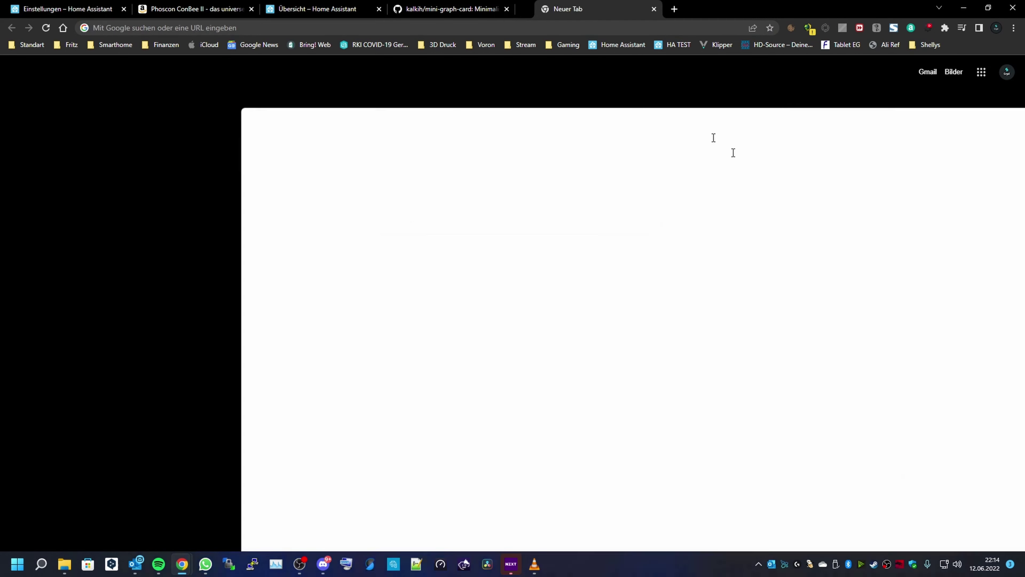
pyautogui.hotkey('ctrl', 'w')
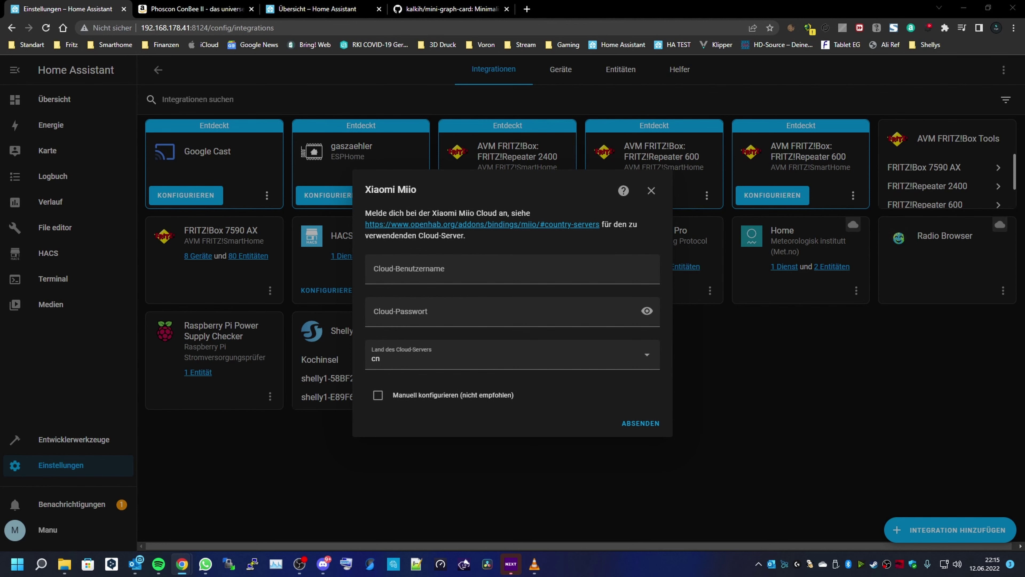
pyautogui.click(651, 190)
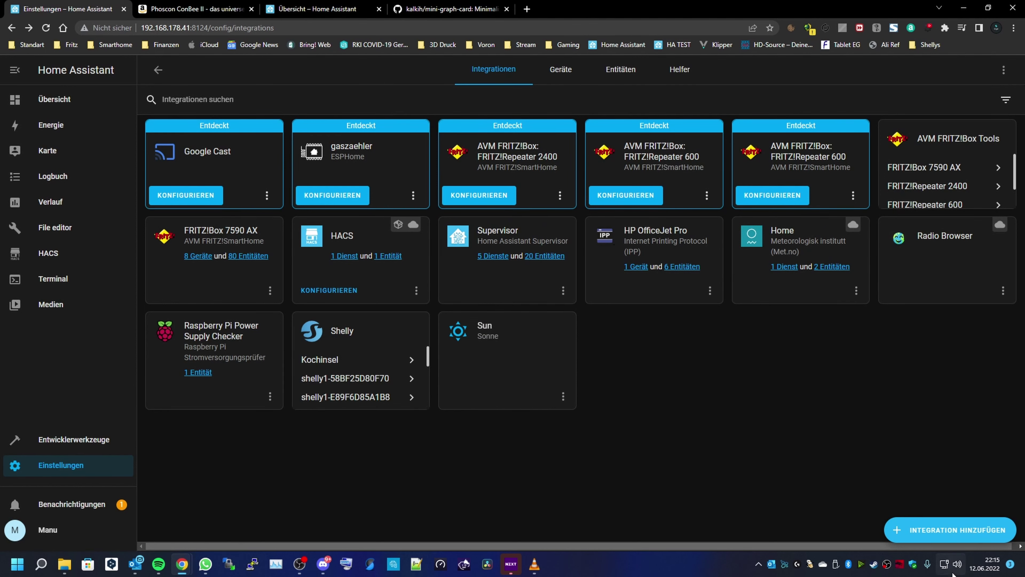
# Start adding the NINA integration from the list of available integrations.
pyautogui.click(935, 531)
pyautogui.scroll(-11, 537, 287)
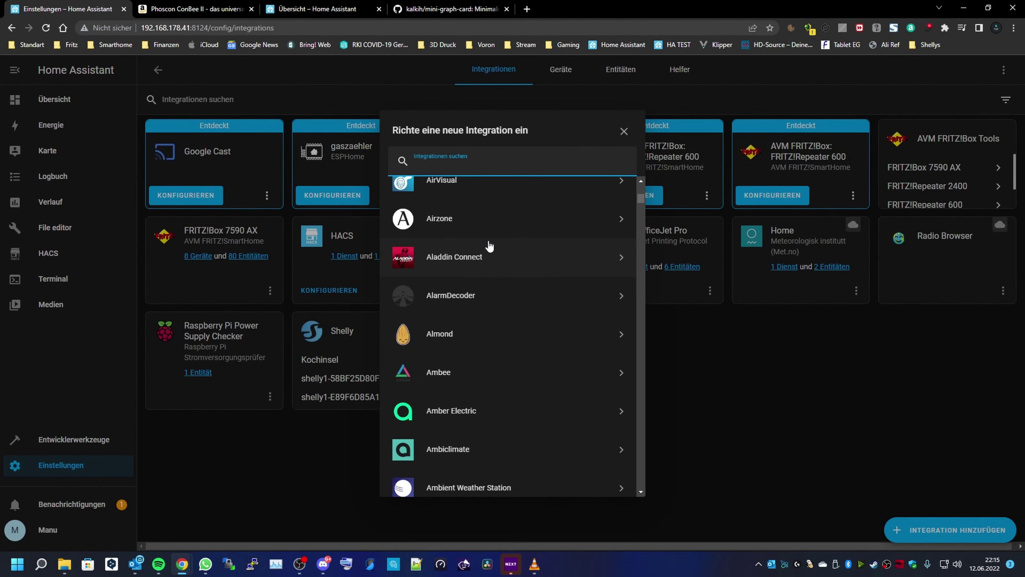
pyautogui.scroll(-1, 536, 256)
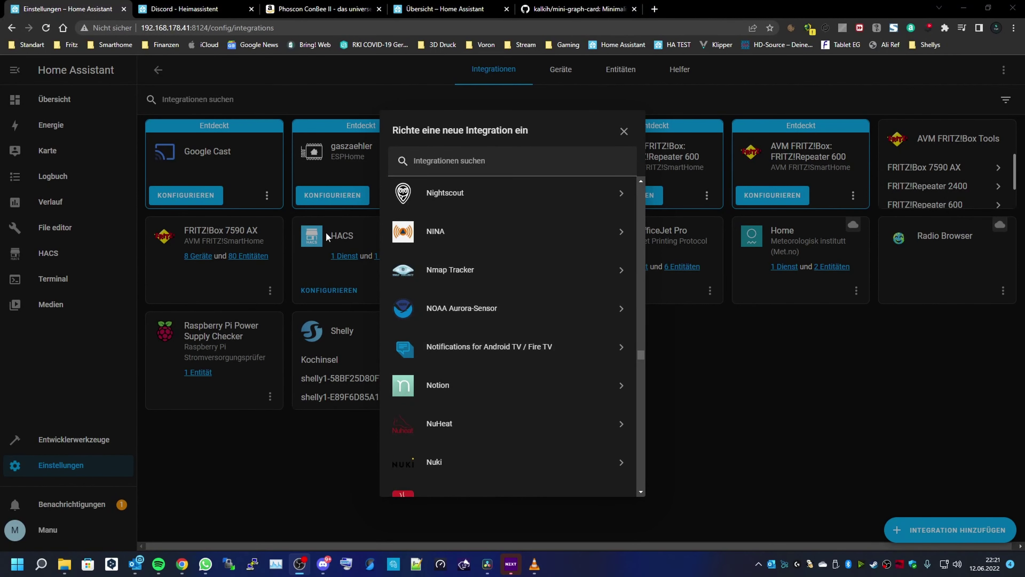
pyautogui.click(438, 231)
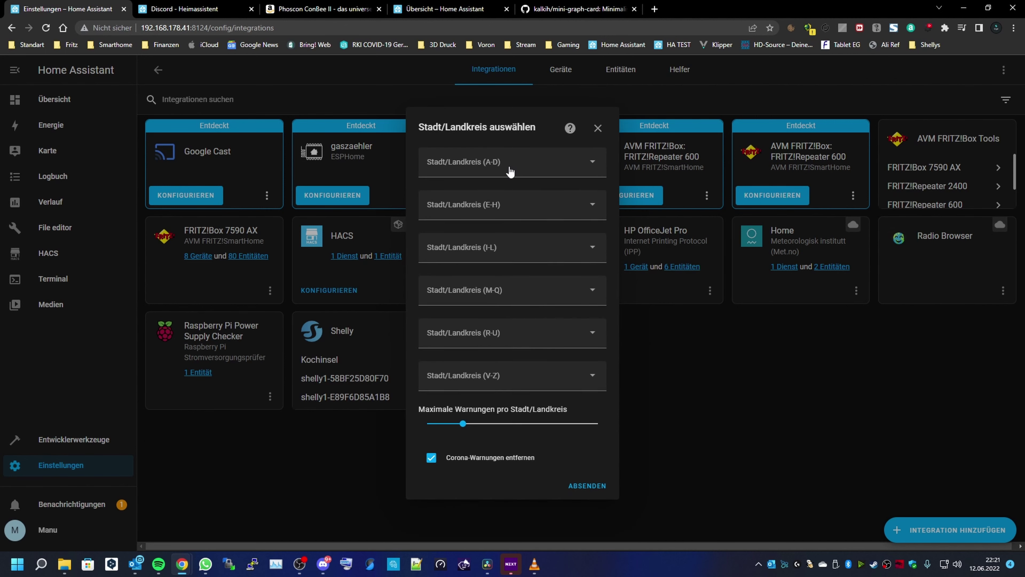
# Look through the municipalities in the Stadt/Landkreis (A-D) selection without choosing one.
pyautogui.click(509, 170)
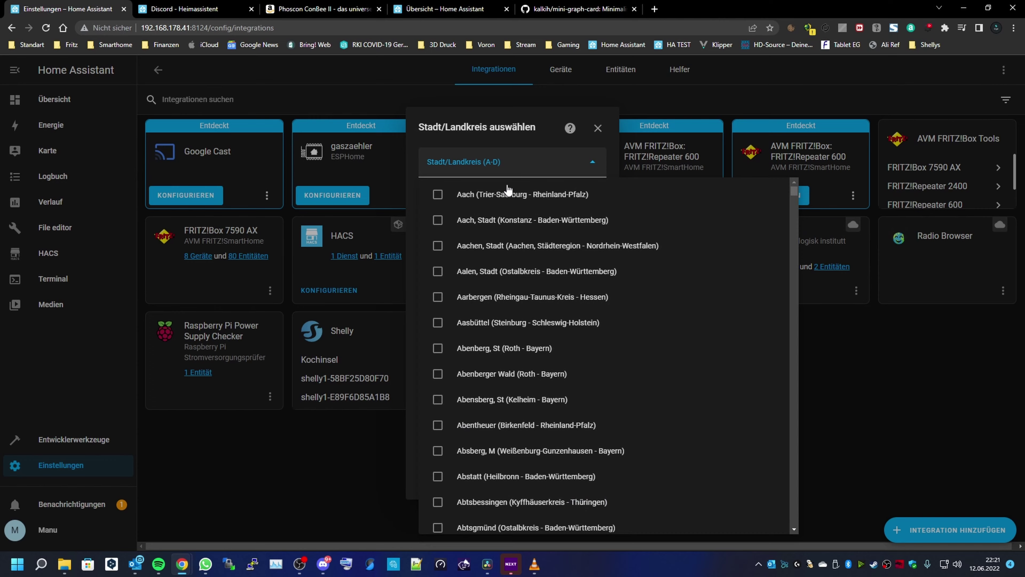
pyautogui.scroll(-15, 525, 288)
pyautogui.scroll(-20, 531, 290)
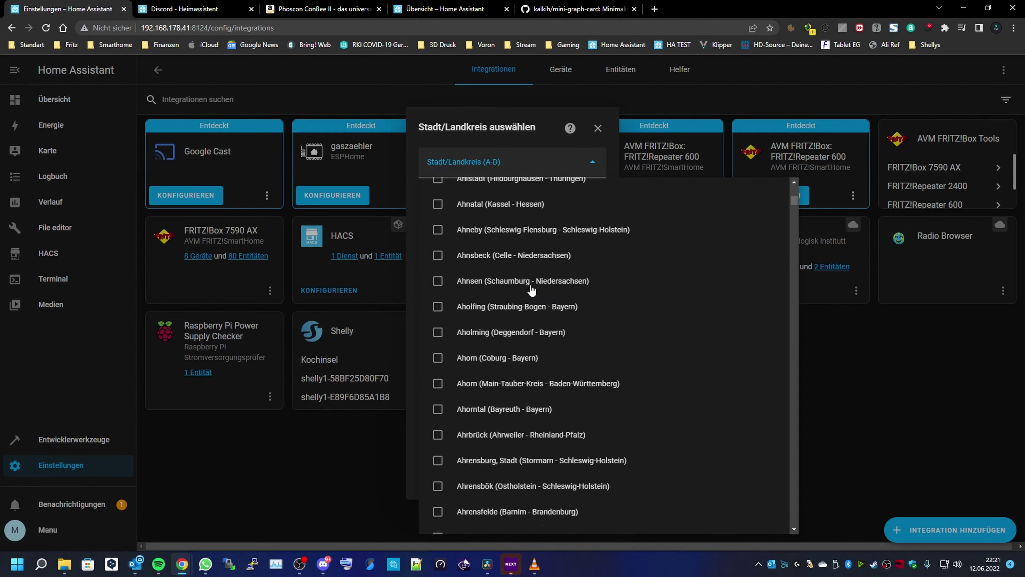
pyautogui.scroll(-20, 567, 284)
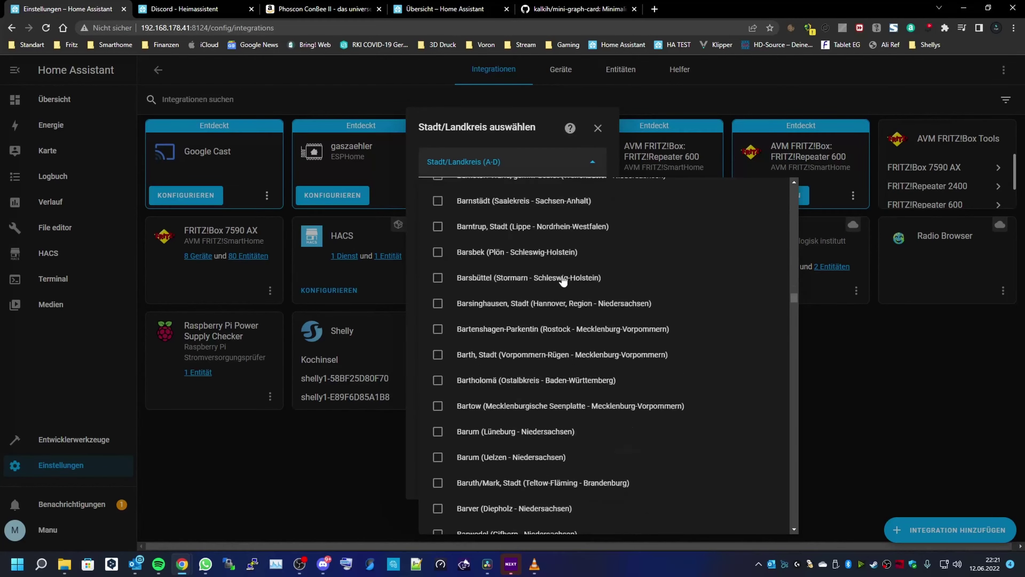
pyautogui.scroll(-20, 573, 312)
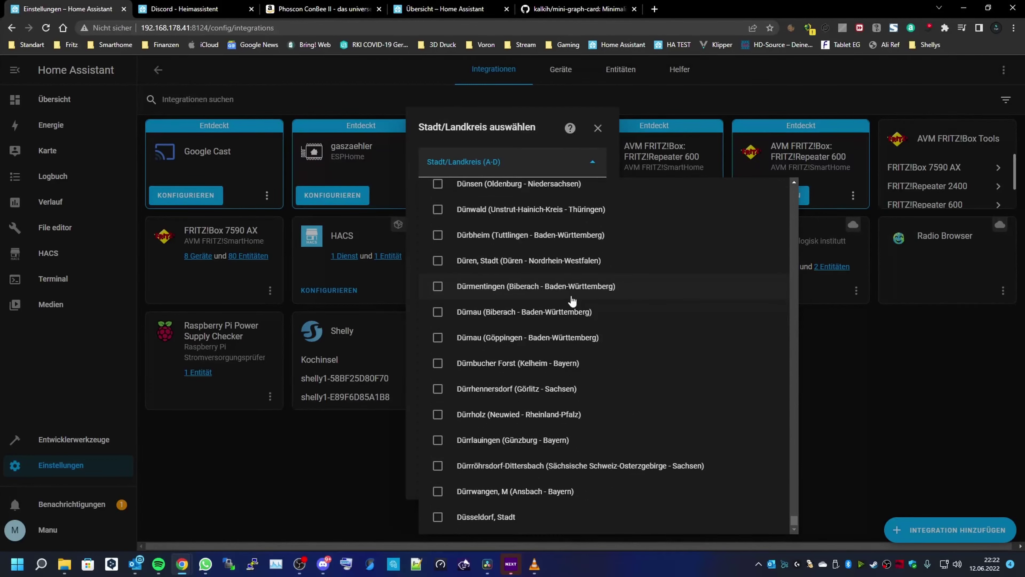
pyautogui.click(512, 169)
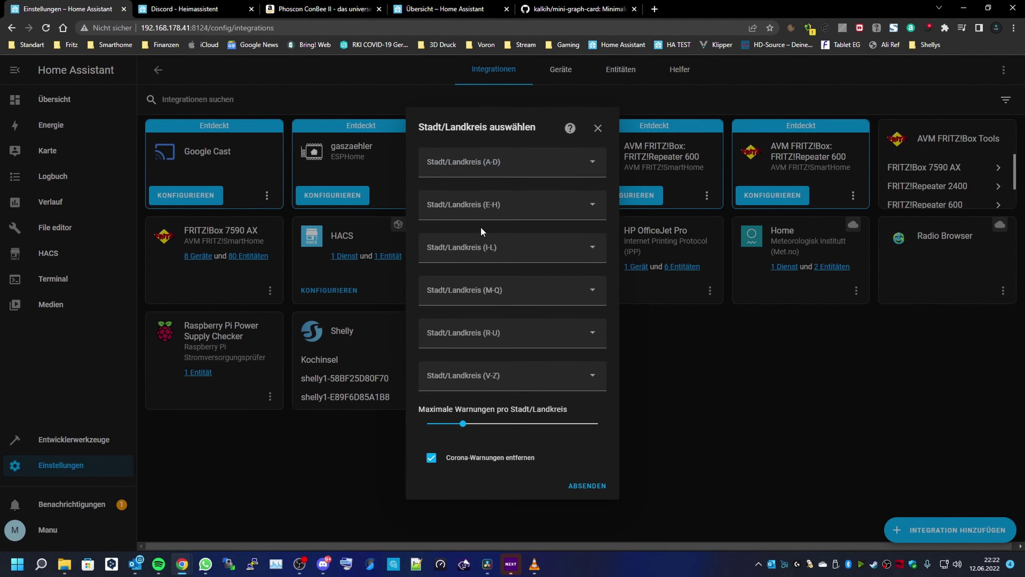
# Select Marktschorgast, M (Kulmbach - Bayern) under Stadt/Landkreis (M-Q) for the NINA integration.
pyautogui.click(479, 299)
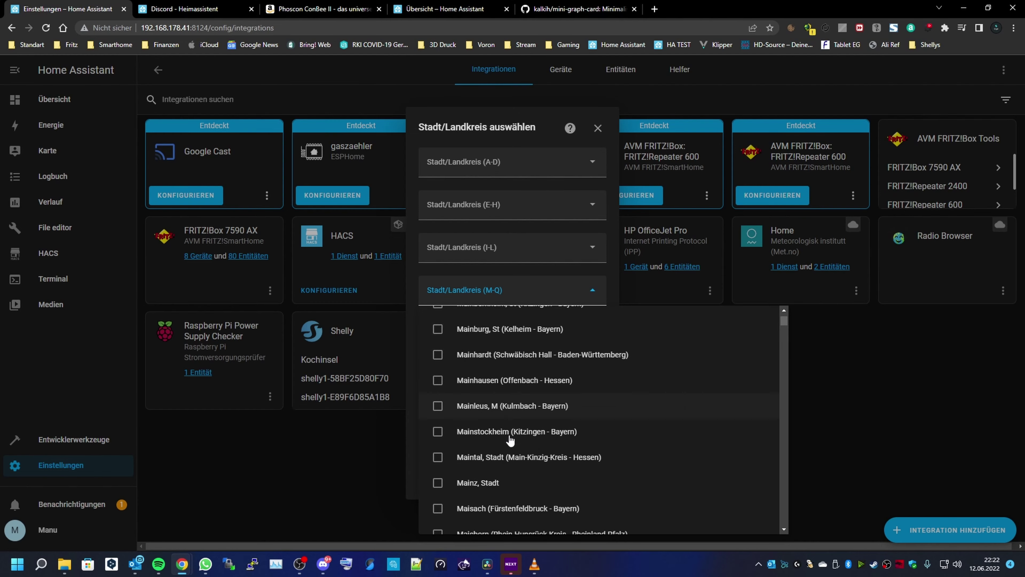
pyautogui.scroll(-10, 508, 440)
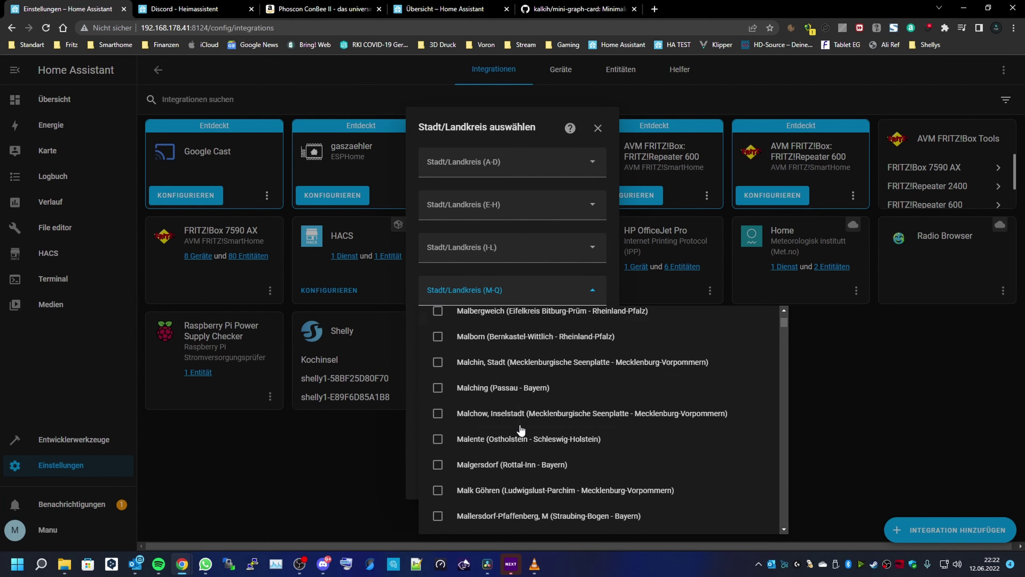
pyautogui.scroll(-1, 522, 428)
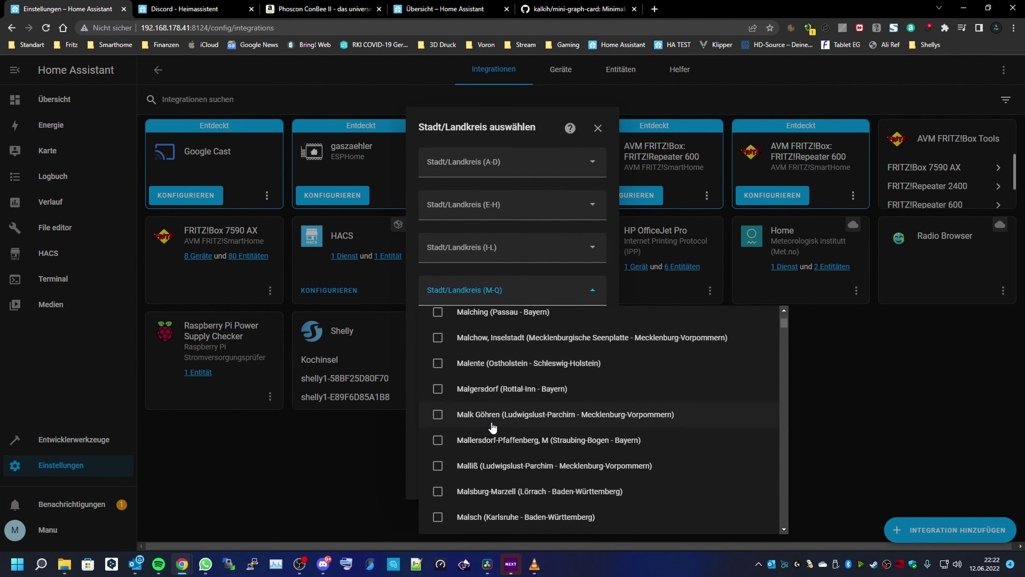
pyautogui.scroll(-9, 492, 427)
pyautogui.scroll(-12, 494, 408)
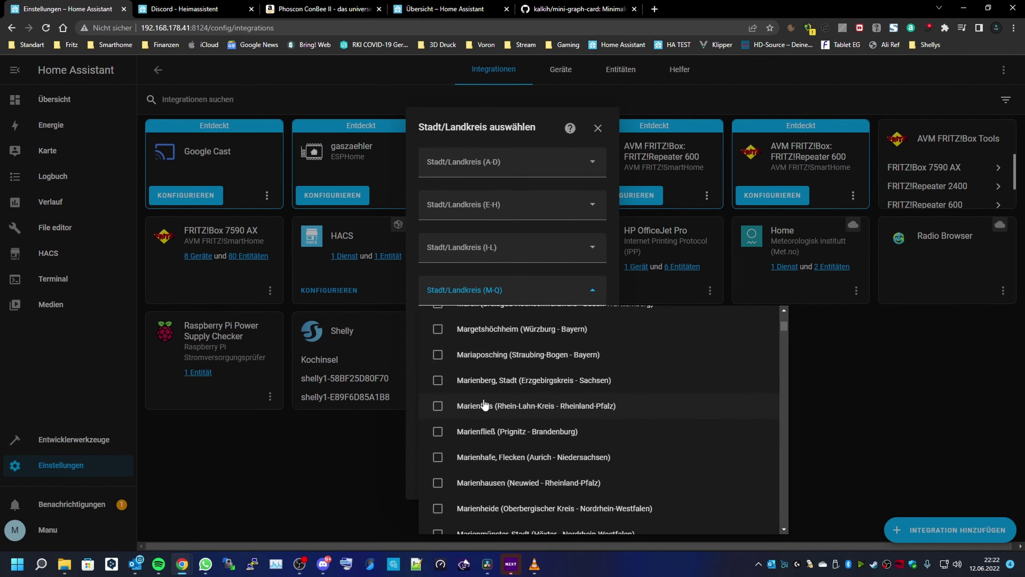
pyautogui.scroll(-3, 485, 405)
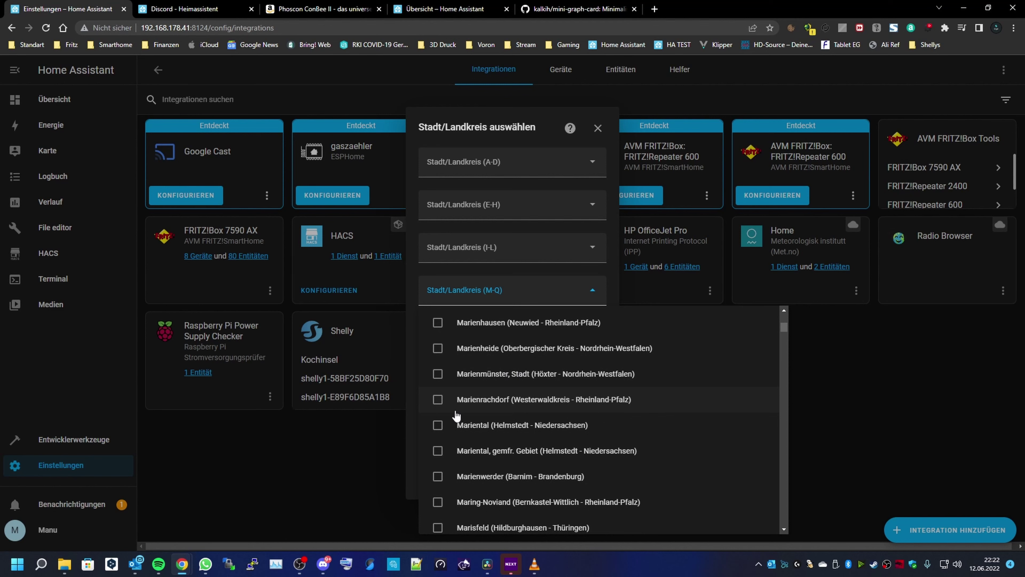
pyautogui.scroll(-3, 456, 416)
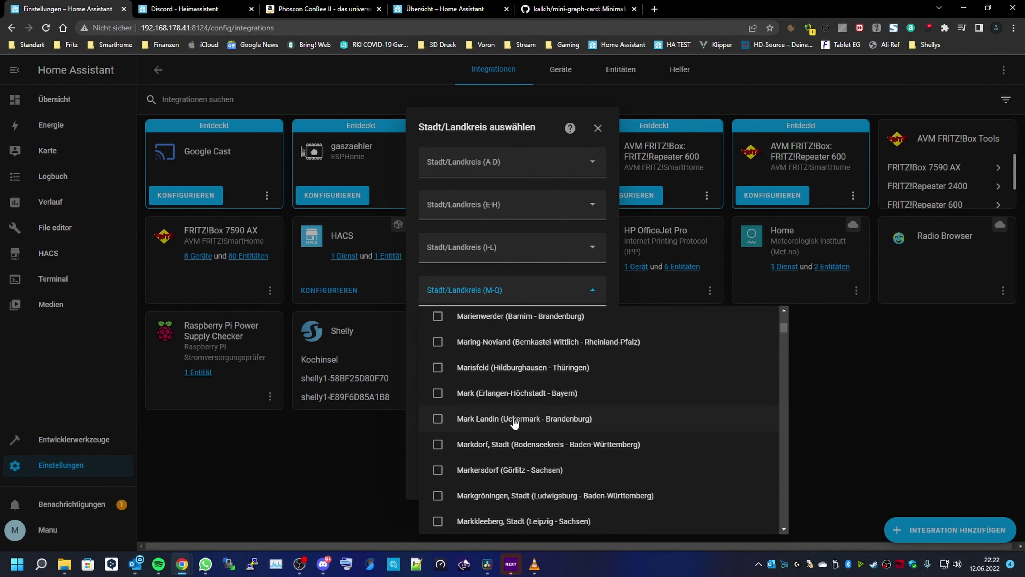
pyautogui.scroll(-1, 514, 423)
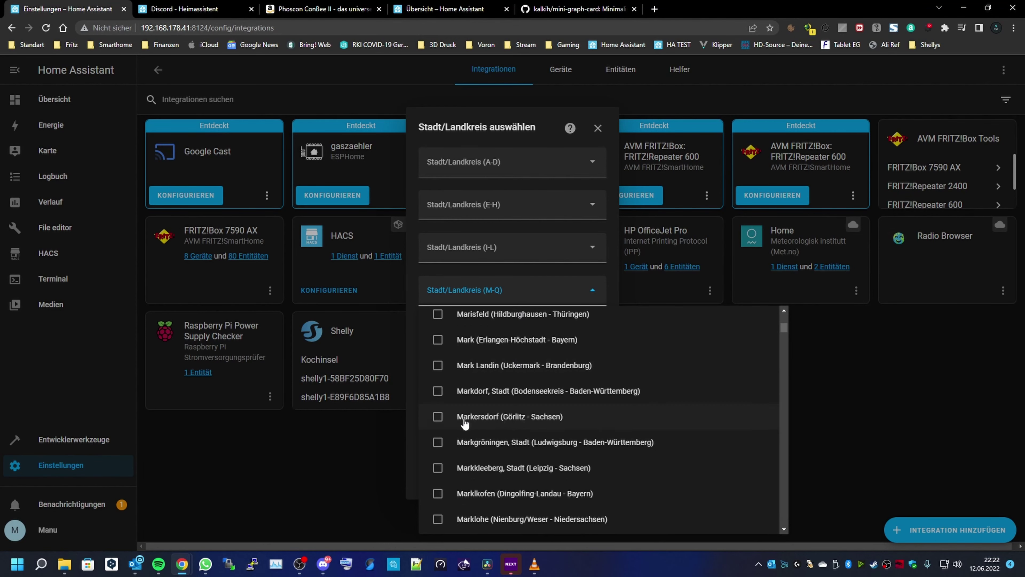
pyautogui.scroll(-1, 515, 452)
pyautogui.scroll(-6, 515, 448)
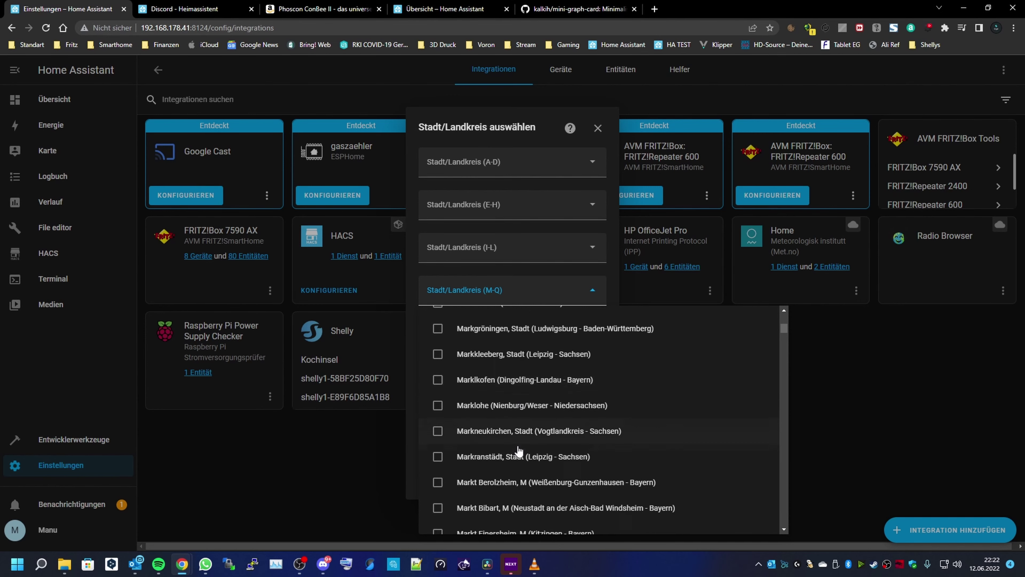
pyautogui.scroll(-2, 514, 439)
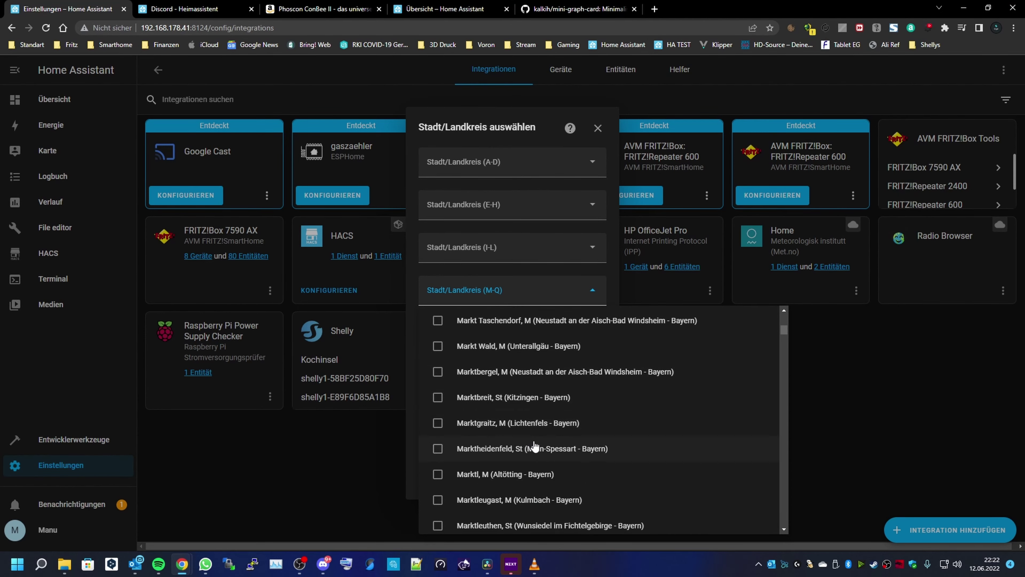
pyautogui.scroll(-1, 508, 433)
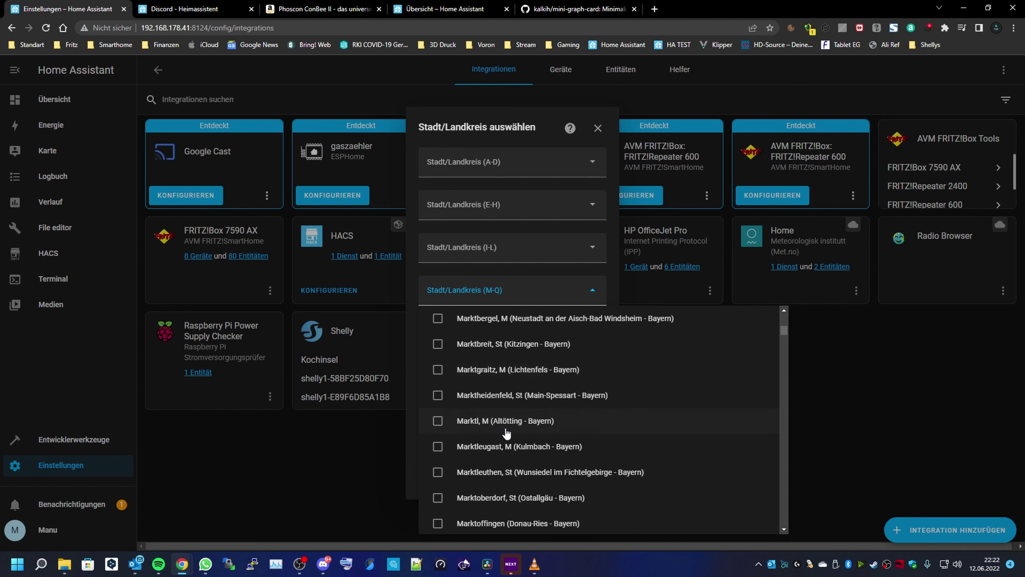
pyautogui.scroll(-3, 505, 476)
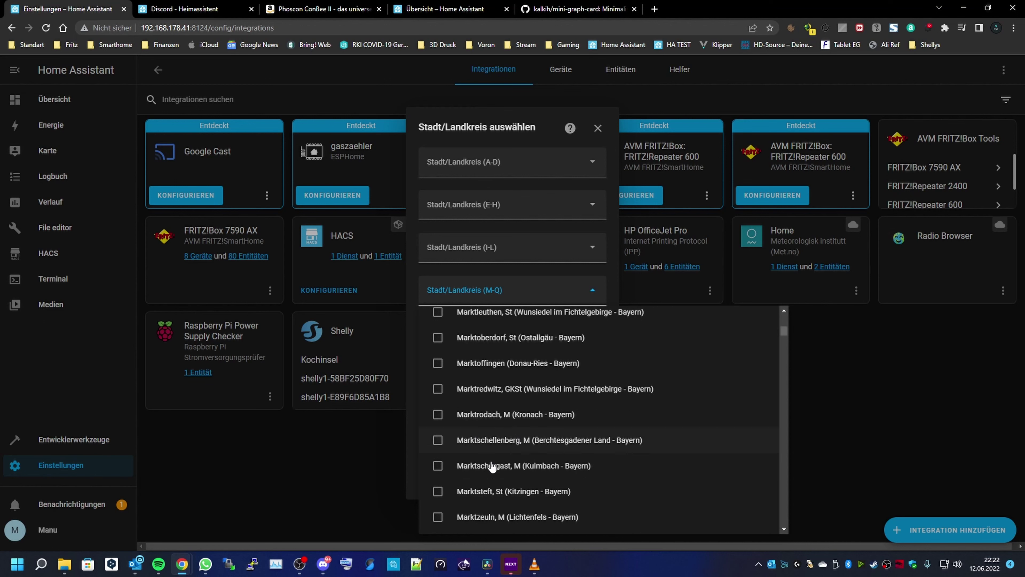
pyautogui.click(438, 466)
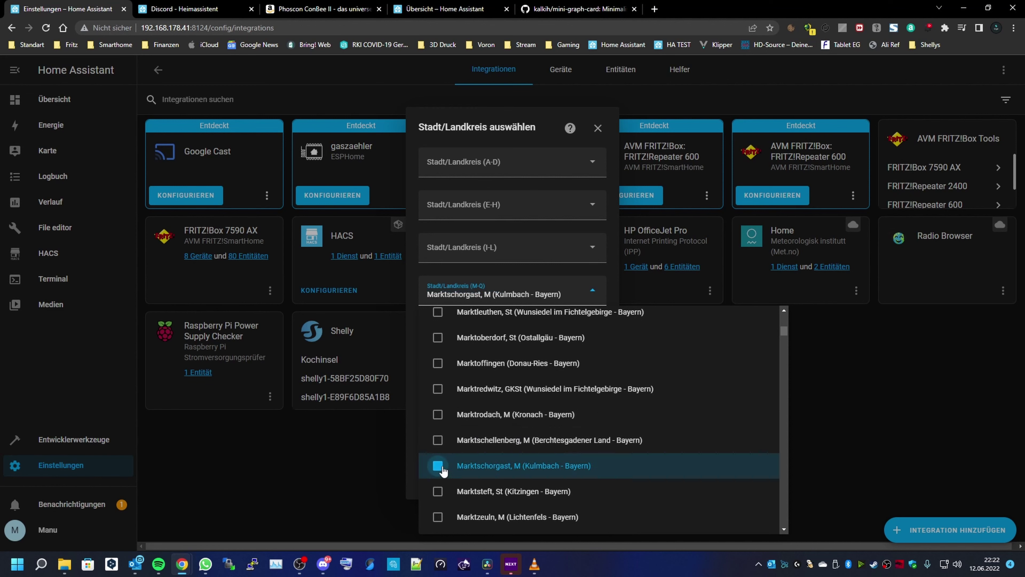
pyautogui.click(828, 442)
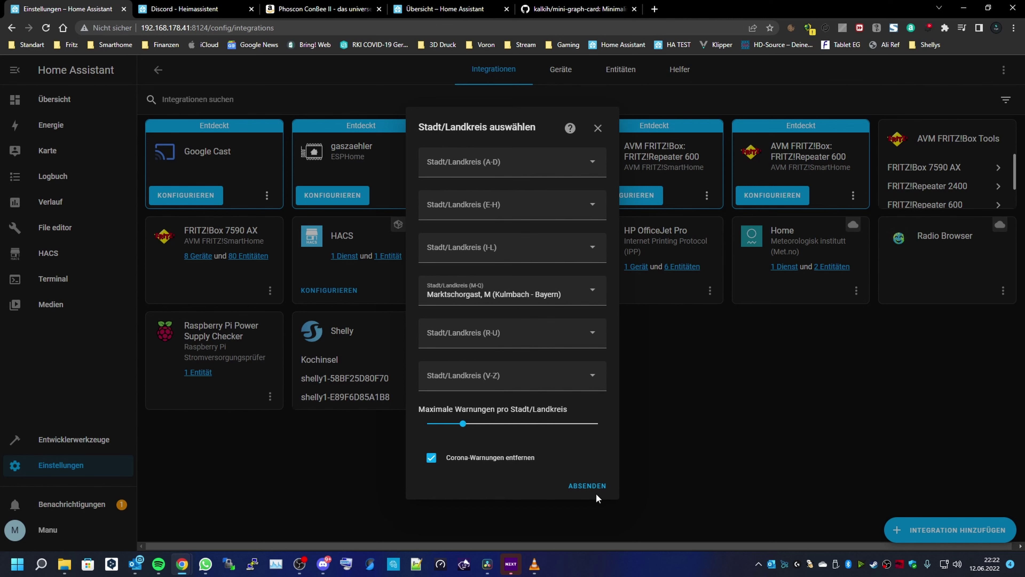
# Submit the NINA configuration, finish the setup and open the integration's list of entities.
pyautogui.click(581, 486)
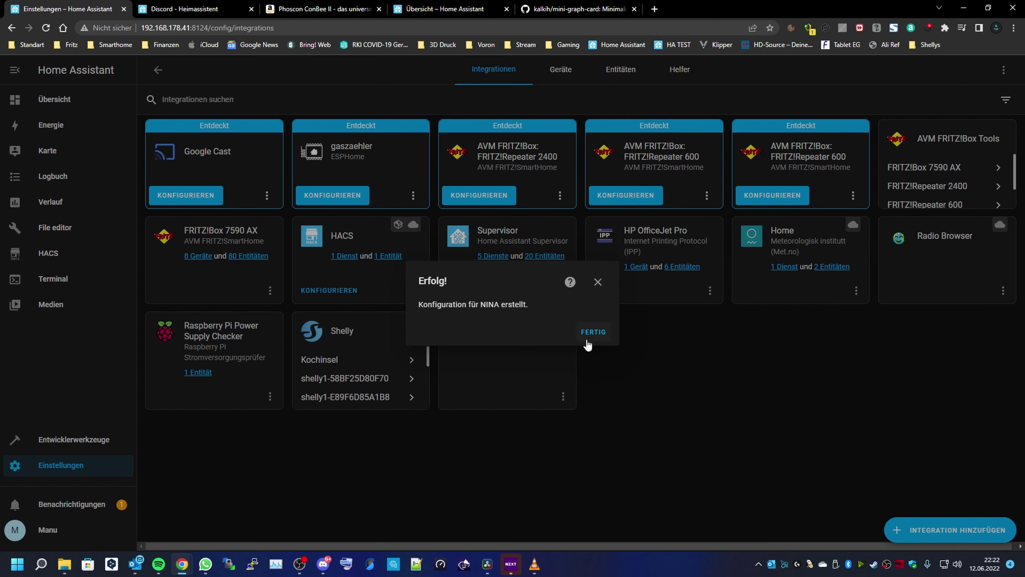
pyautogui.click(590, 333)
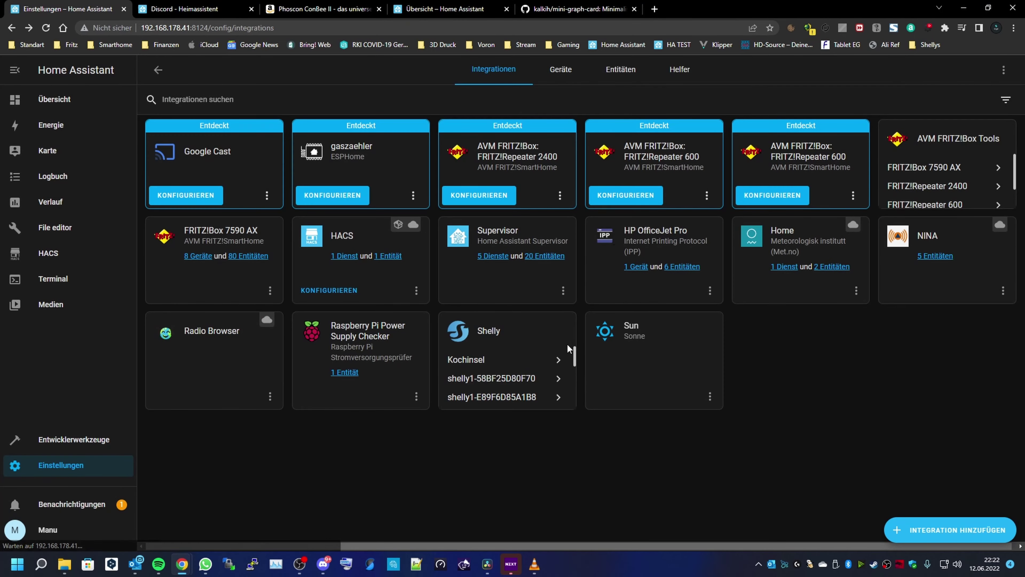
pyautogui.click(935, 256)
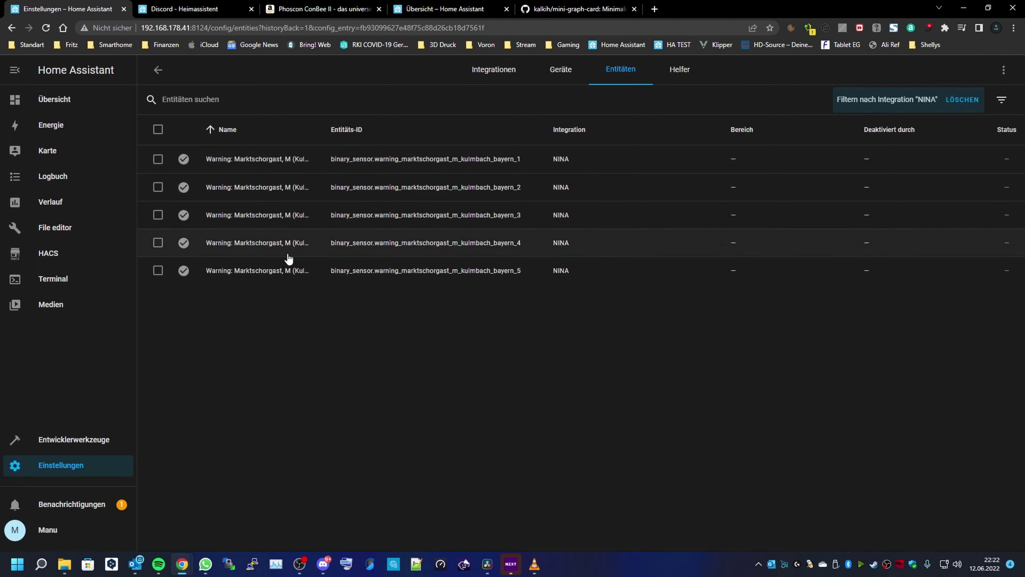
# Put the Übersicht dashboard into edit mode and open the configuration of the grid card holding the download graph.
pyautogui.click(52, 99)
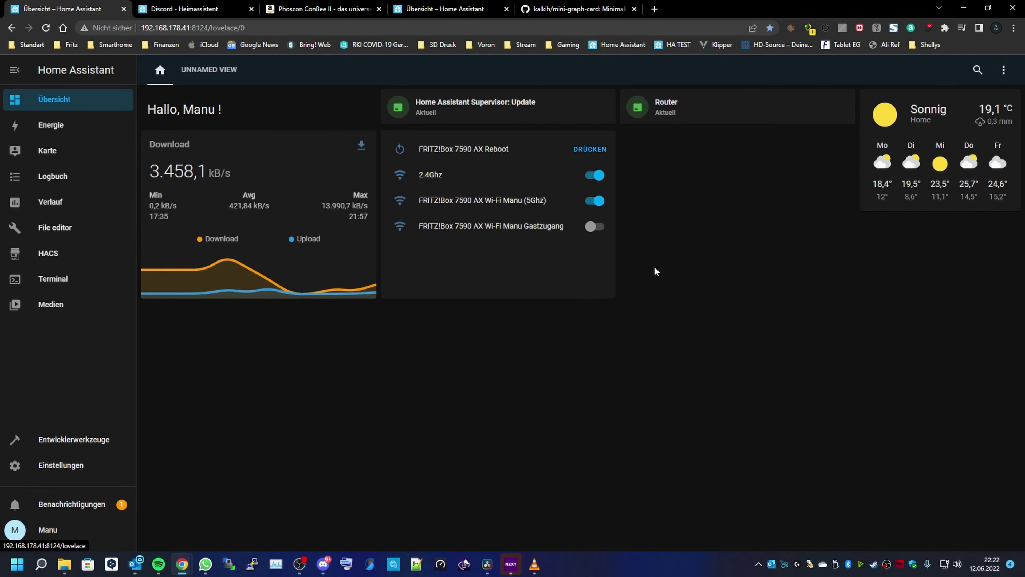
pyautogui.click(1004, 69)
pyautogui.click(936, 101)
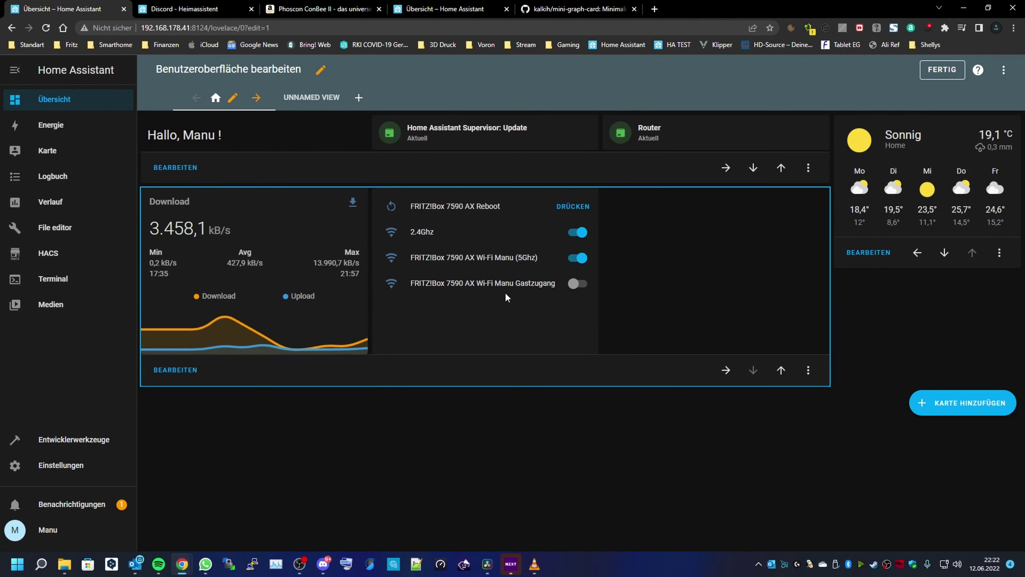
pyautogui.click(175, 370)
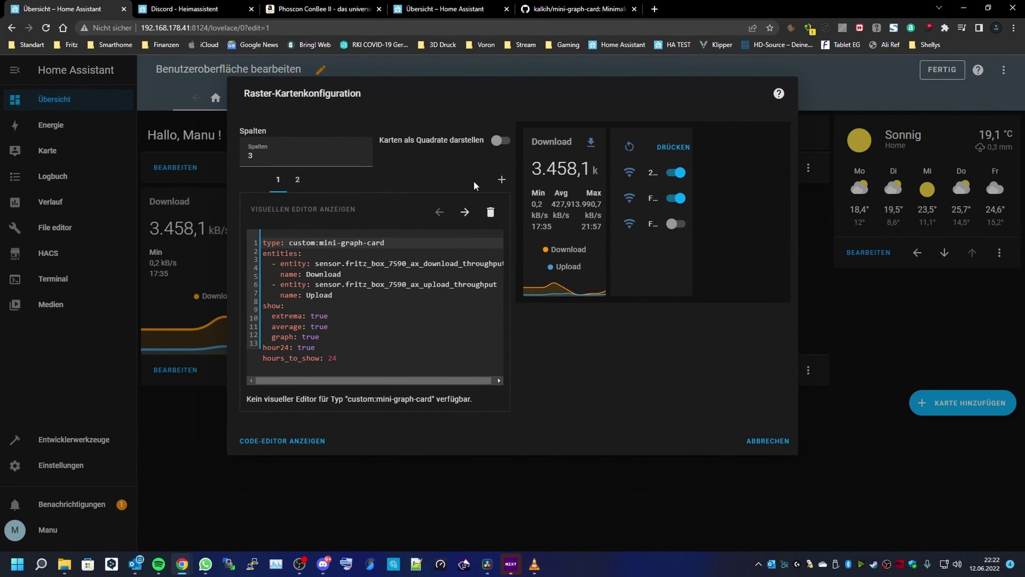
# Add an Elemente card as the third card in the grid.
pyautogui.click(502, 179)
pyautogui.scroll(-8, 343, 296)
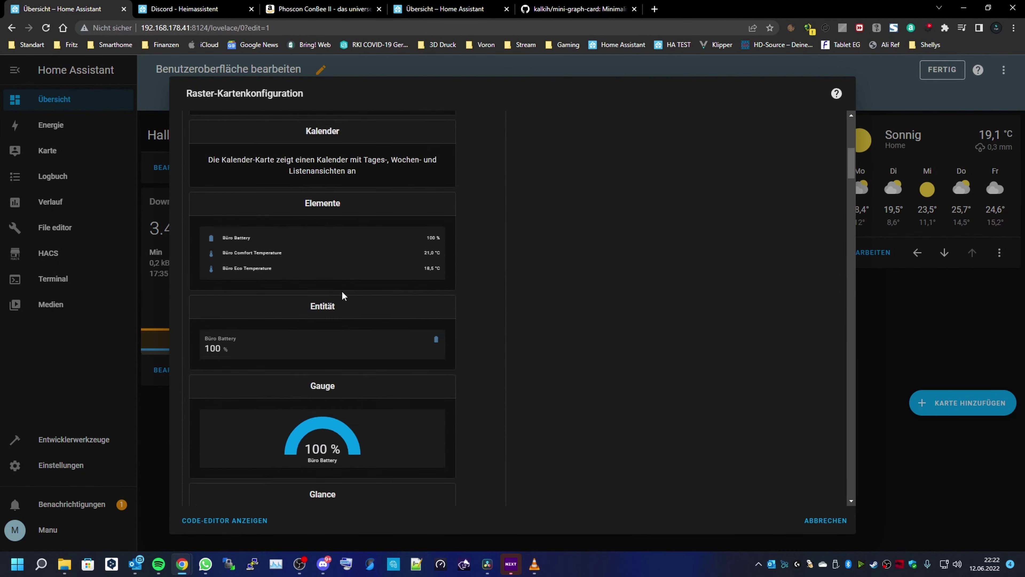
pyautogui.scroll(-9, 343, 296)
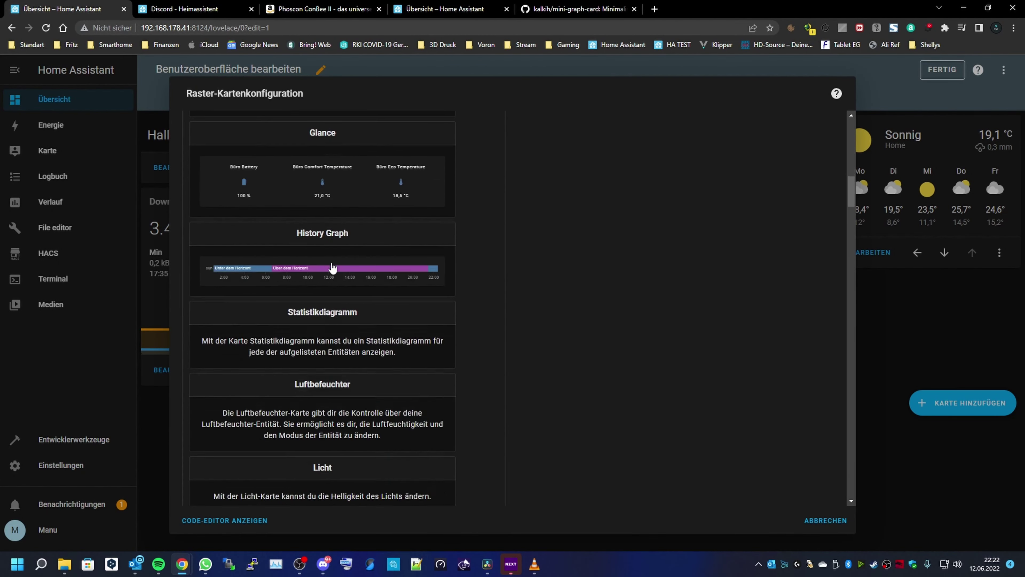
pyautogui.scroll(-15, 332, 267)
pyautogui.scroll(8, 354, 260)
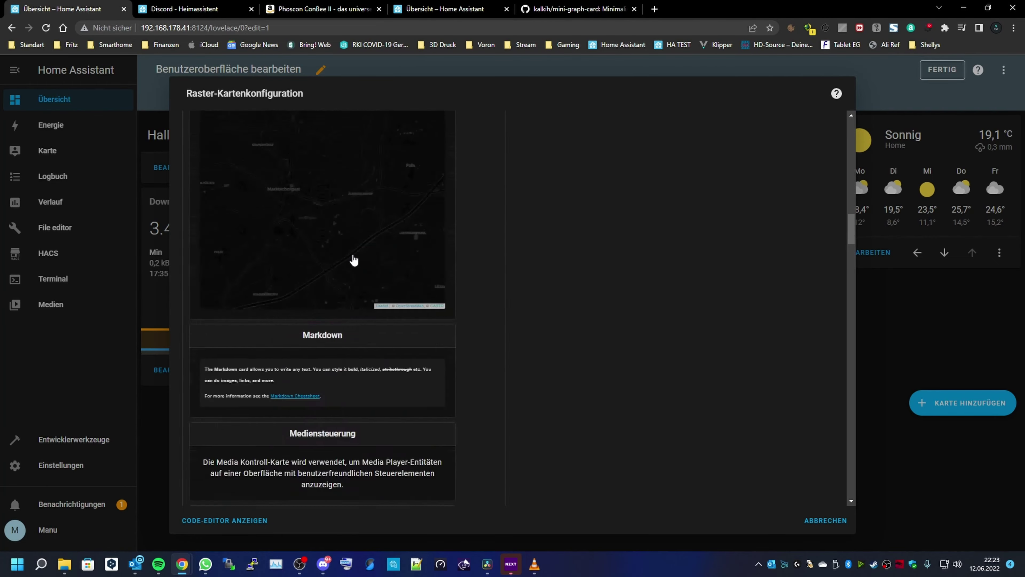
pyautogui.scroll(15, 353, 259)
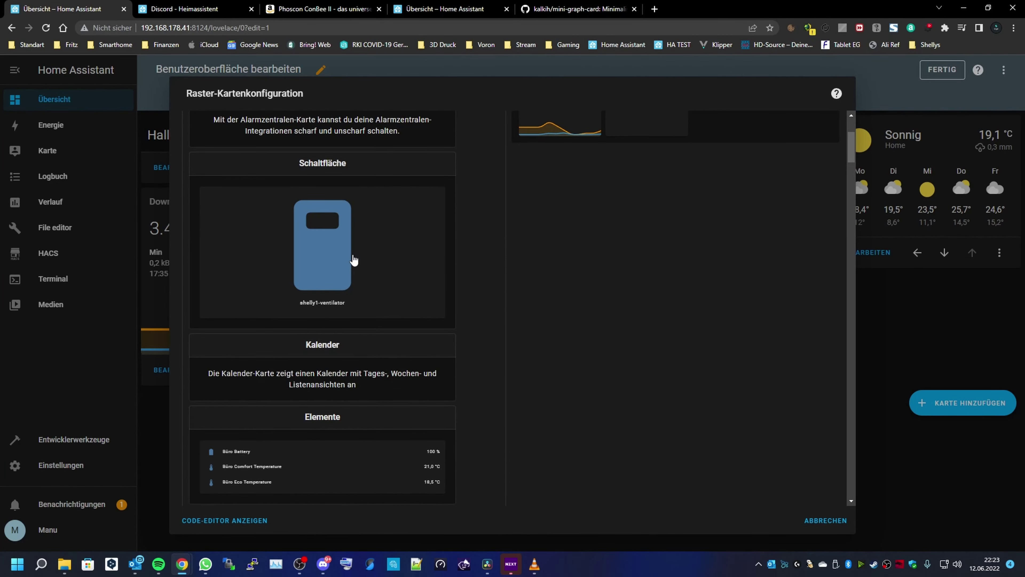
pyautogui.click(286, 451)
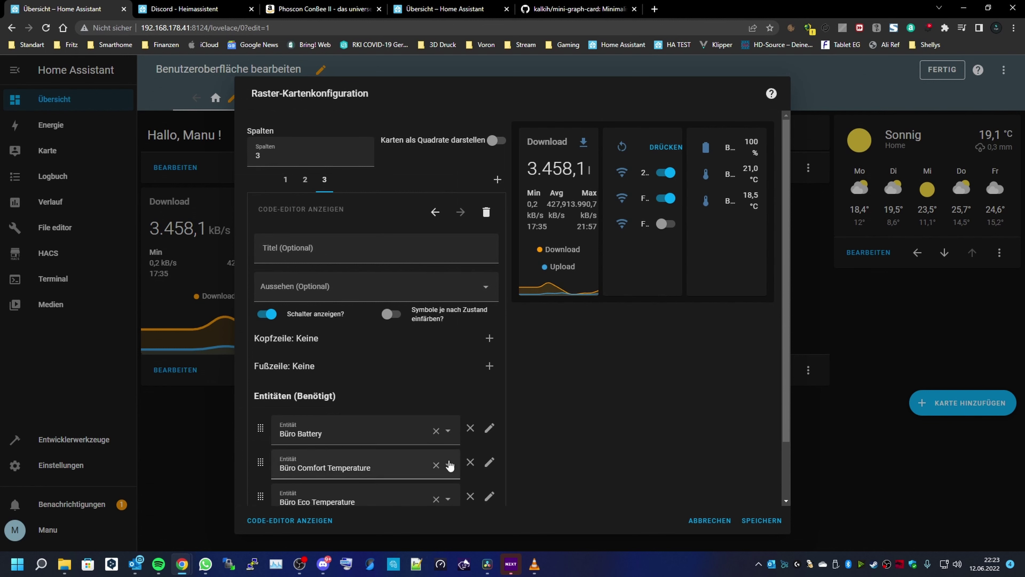
# Remove the three prefilled Büro entities from the new Elemente card.
pyautogui.click(470, 428)
pyautogui.click(470, 427)
pyautogui.click(470, 427)
# Add the first NINA warning entity for Marktschorgast to the Elemente card, finding it with the search ni.
pyautogui.click(318, 436)
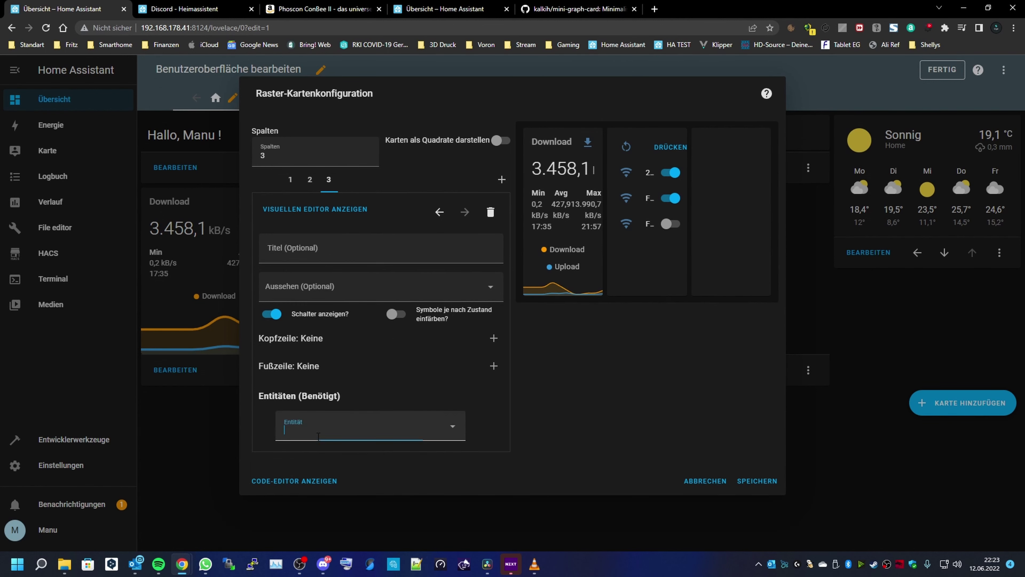
pyautogui.write('nimn')
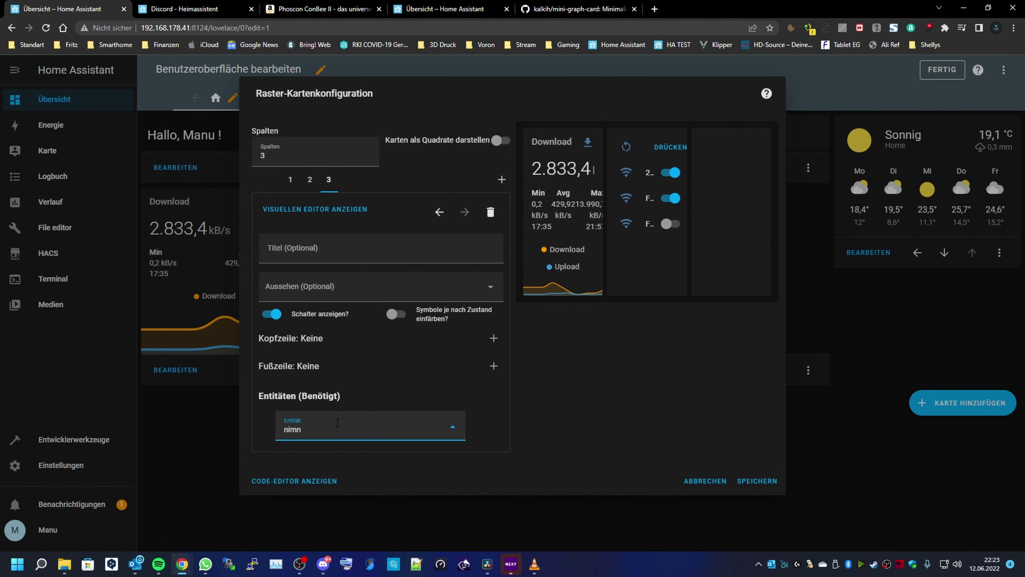
pyautogui.press('BackSpace')
pyautogui.press('BackSpace')
pyautogui.press('BackSpace')
pyautogui.press('BackSpace')
pyautogui.click(358, 432)
pyautogui.write('ni')
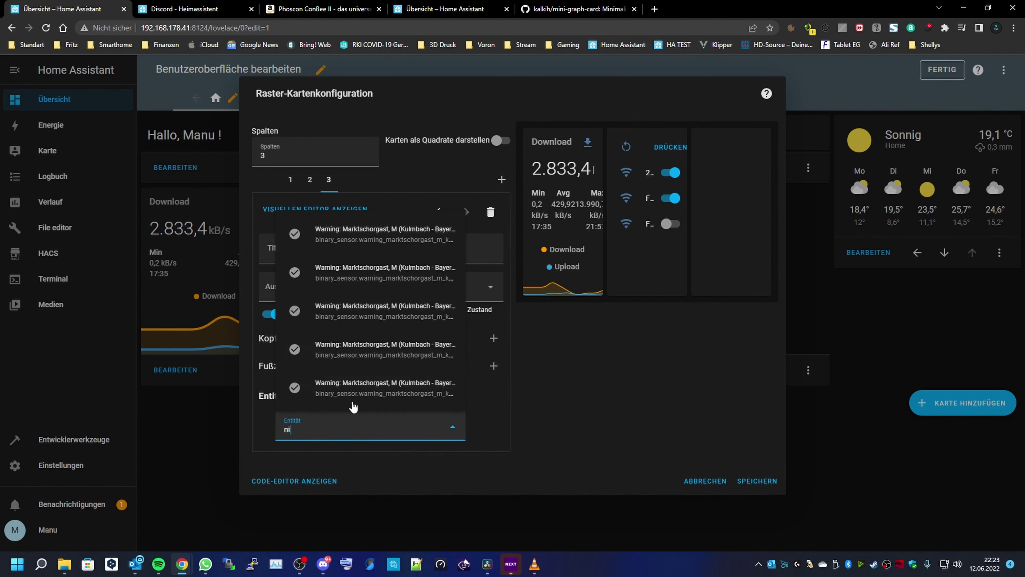
pyautogui.click(346, 250)
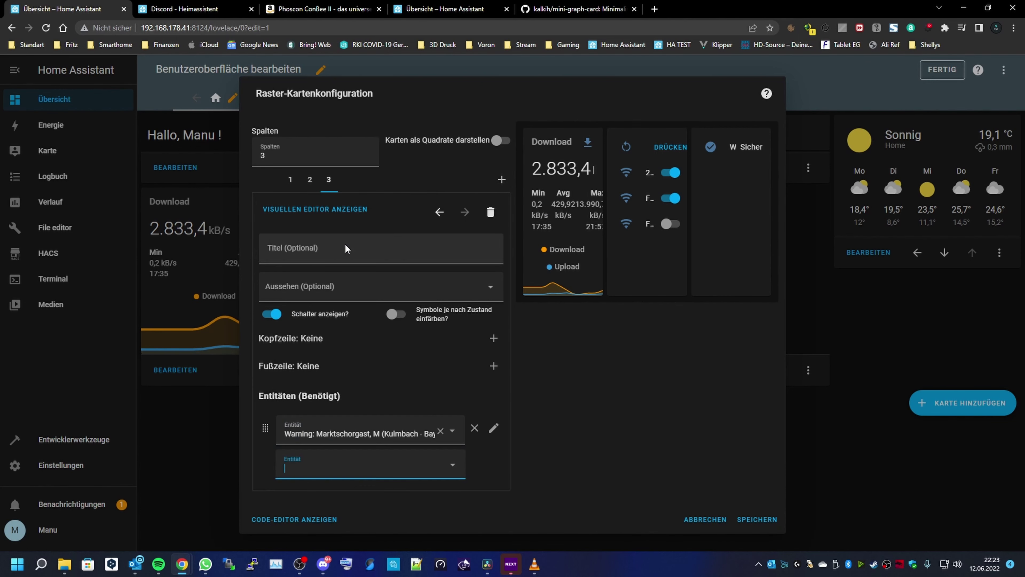
# Add the second and third Marktschorgast warning entities to the Elemente card.
pyautogui.click(323, 456)
pyautogui.write('ni')
pyautogui.click(361, 314)
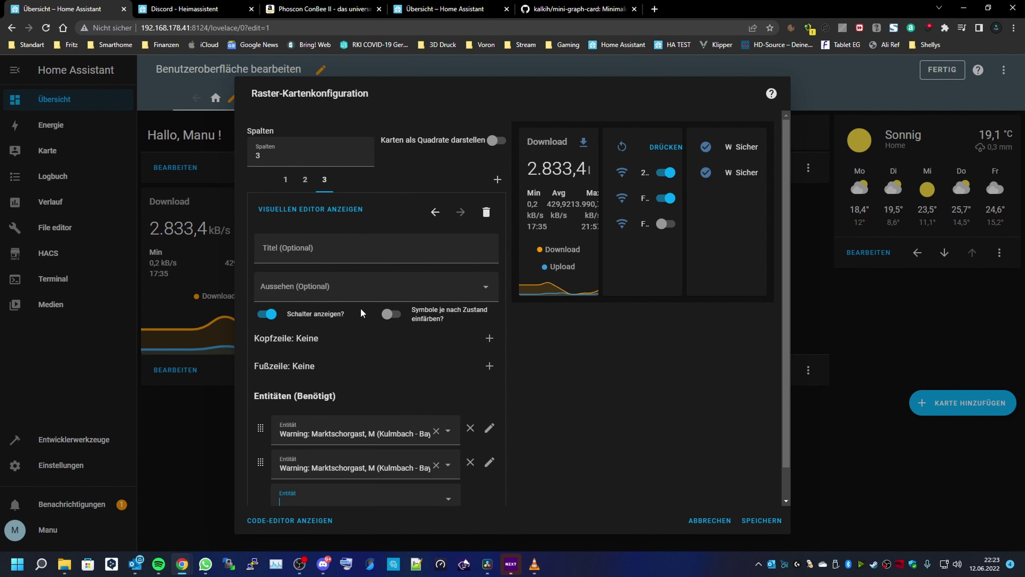
pyautogui.click(328, 490)
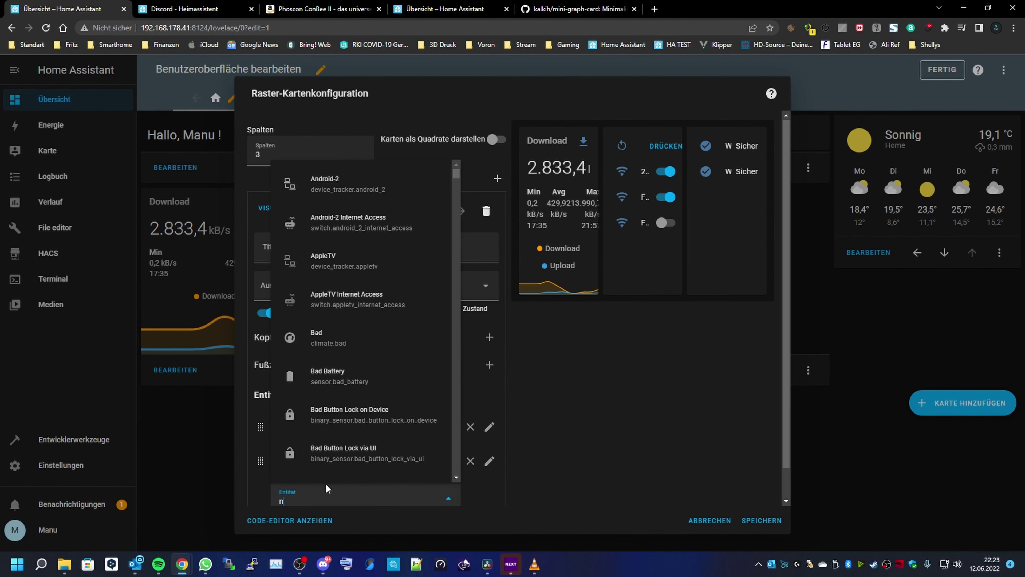
pyautogui.write('ni')
pyautogui.click(338, 349)
# Add the fourth and fifth Marktschorgast warning entities to the Elemente card and save the grid configuration.
pyautogui.scroll(-2, 330, 467)
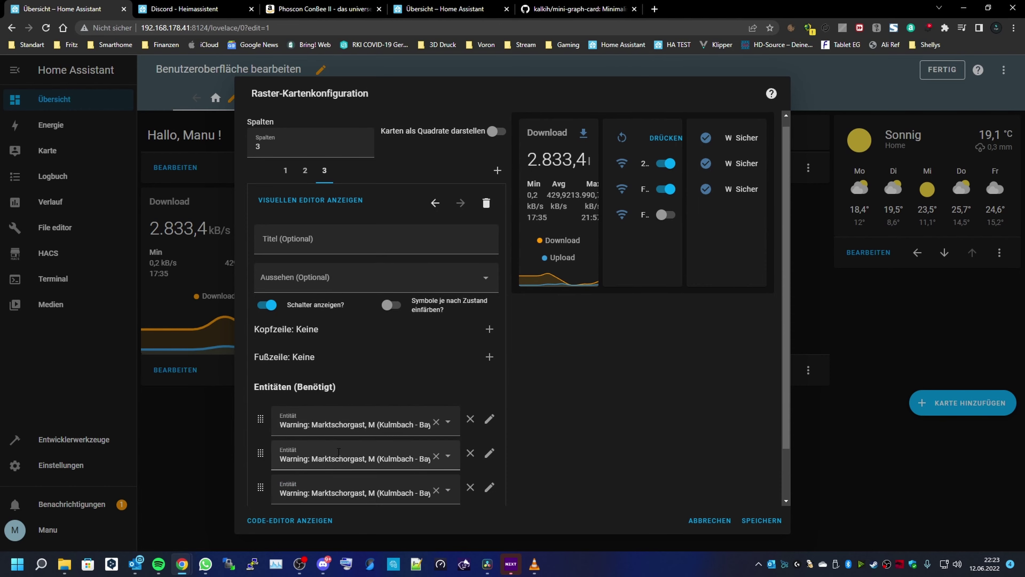
pyautogui.click(329, 467)
pyautogui.write('ni')
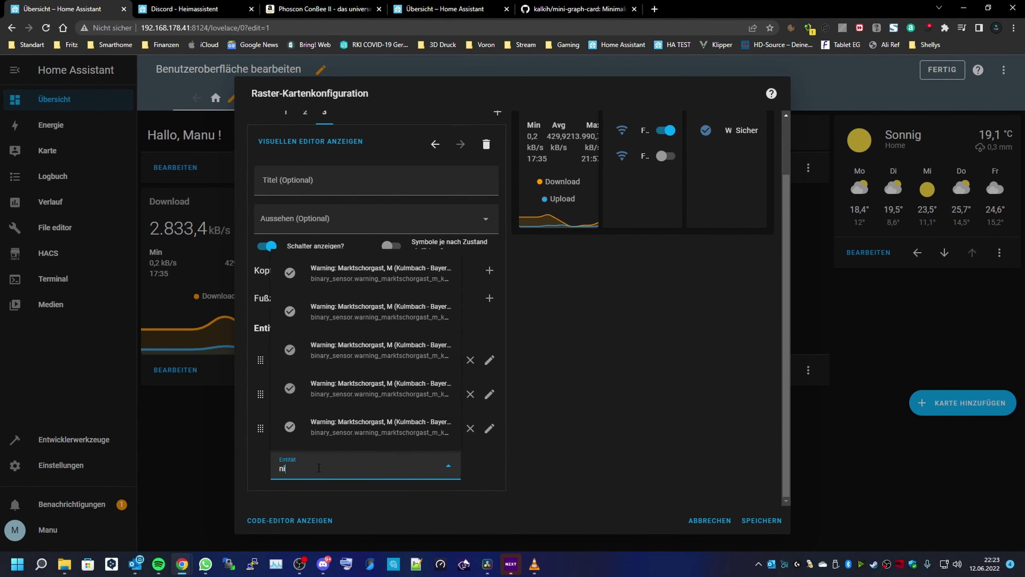
pyautogui.click(325, 383)
pyautogui.write('ni')
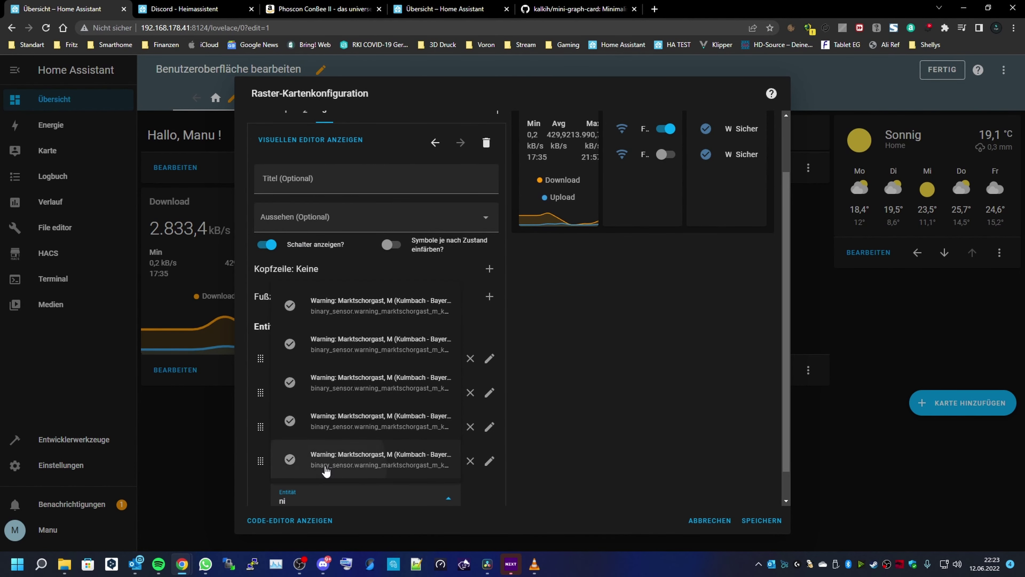
pyautogui.click(323, 472)
pyautogui.scroll(2, 627, 351)
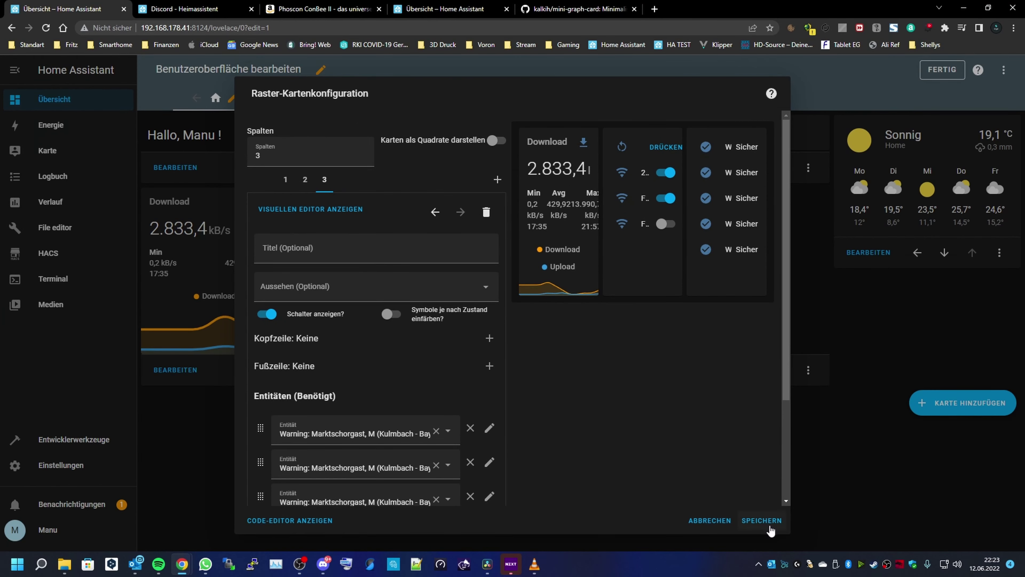
pyautogui.click(762, 520)
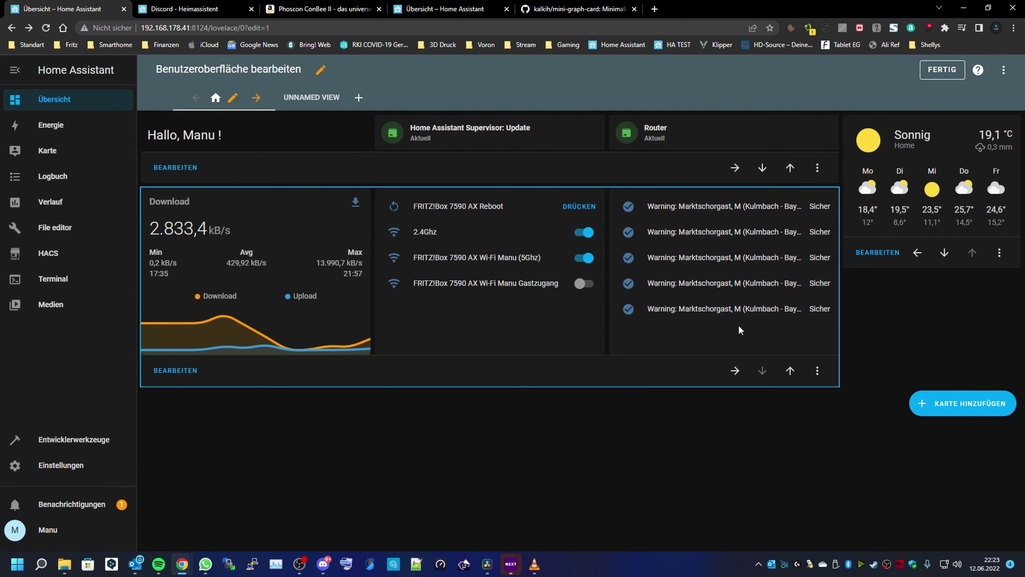
# Finish editing the dashboard and open the HACS catalogue of downloadable integration repositories.
pyautogui.click(942, 69)
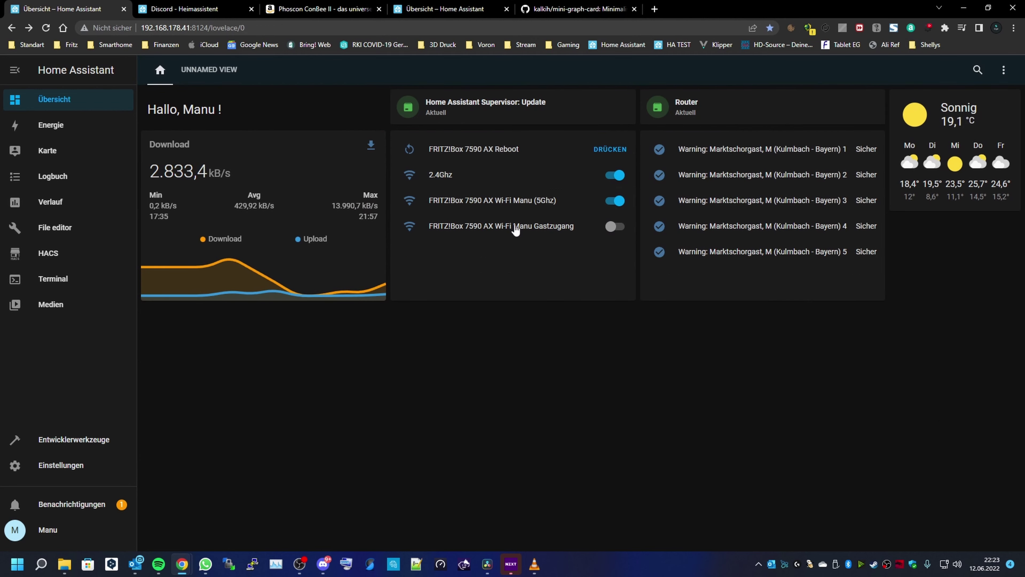
pyautogui.click(53, 258)
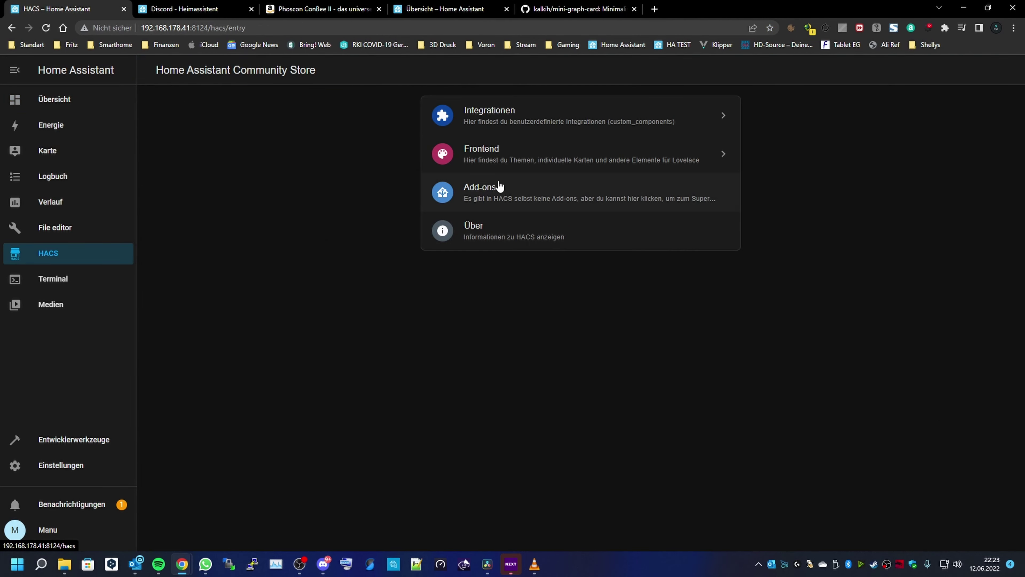
pyautogui.click(500, 126)
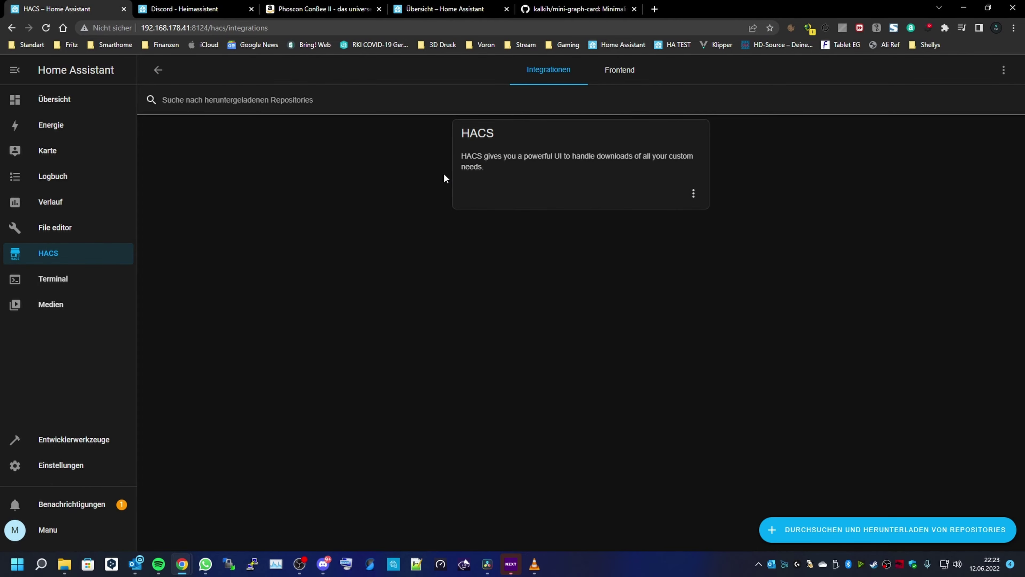
pyautogui.click(823, 535)
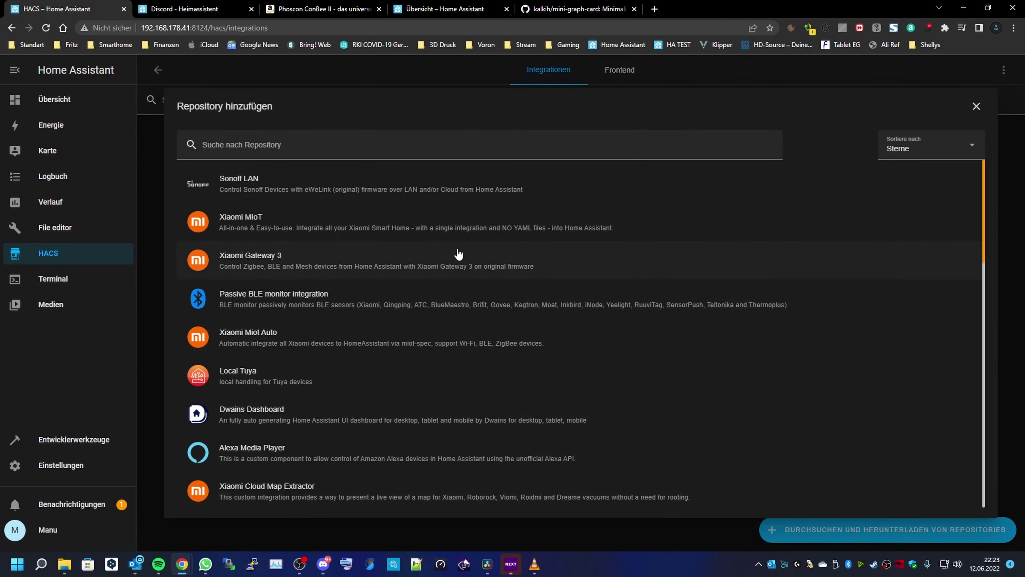
# Look through the HACS integration repositories, sorted by stars, to examine which devices and services they cover.
pyautogui.scroll(-20, 315, 215)
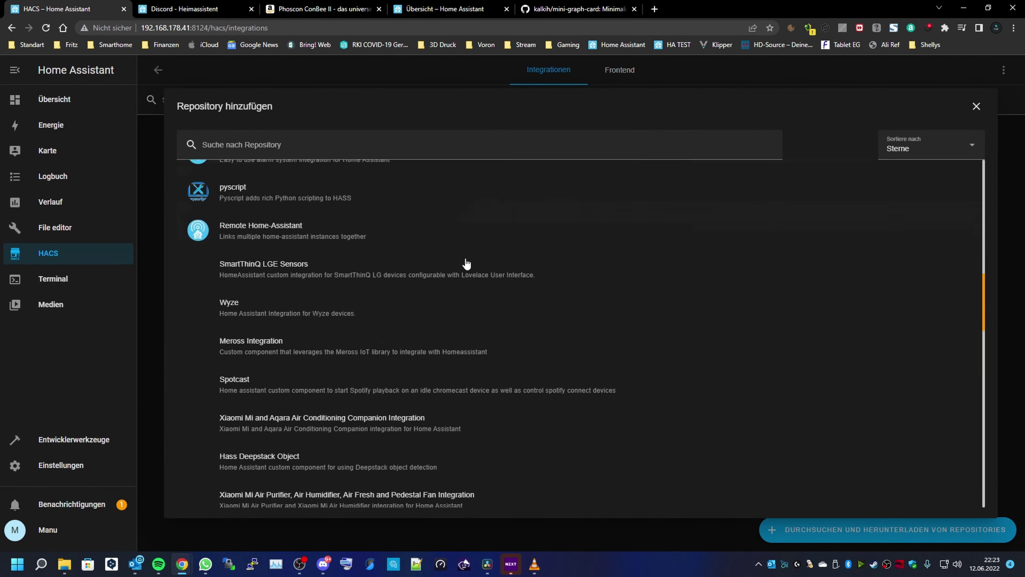
pyautogui.scroll(-20, 455, 248)
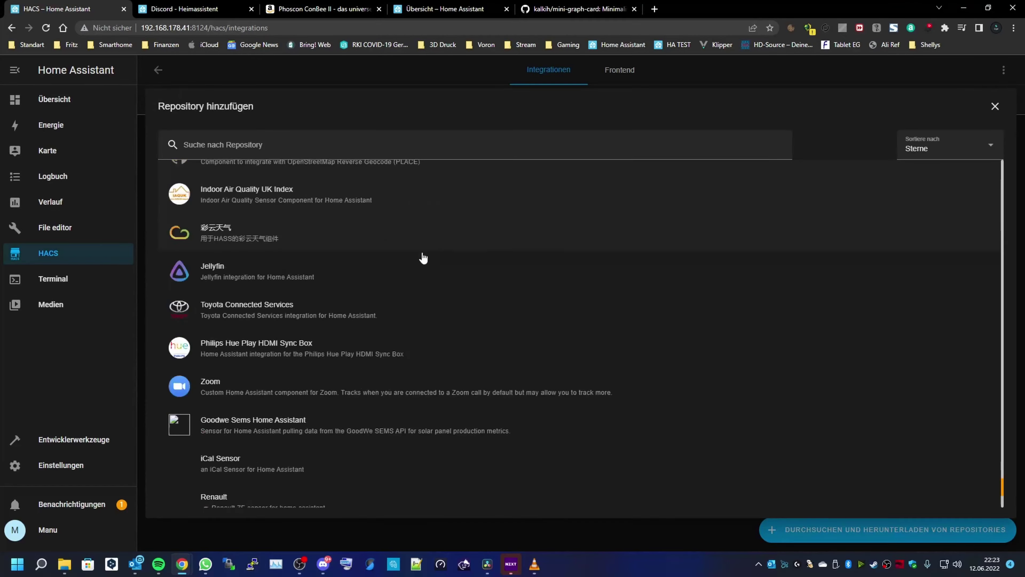
pyautogui.scroll(-10, 423, 258)
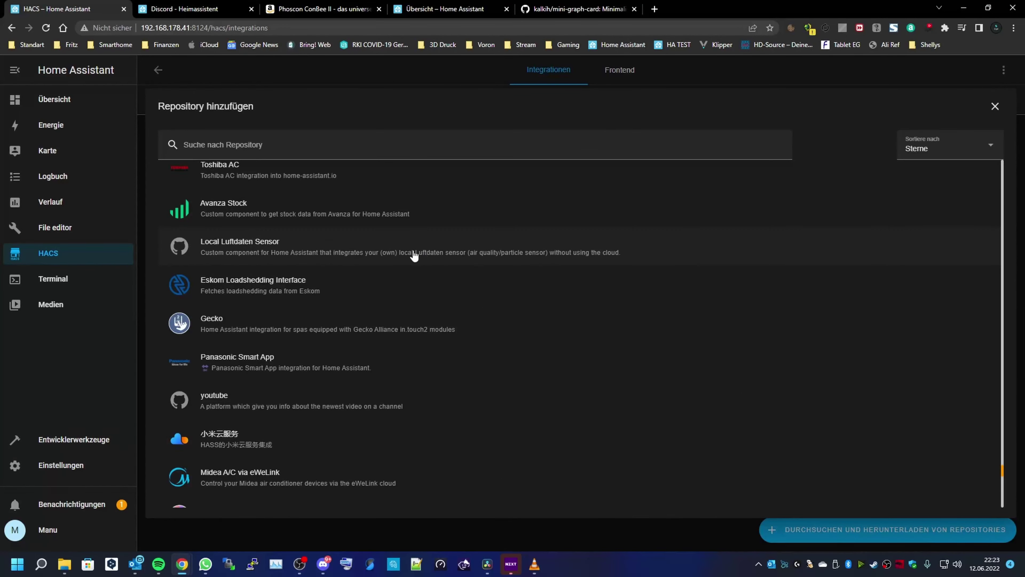
pyautogui.scroll(-5, 394, 241)
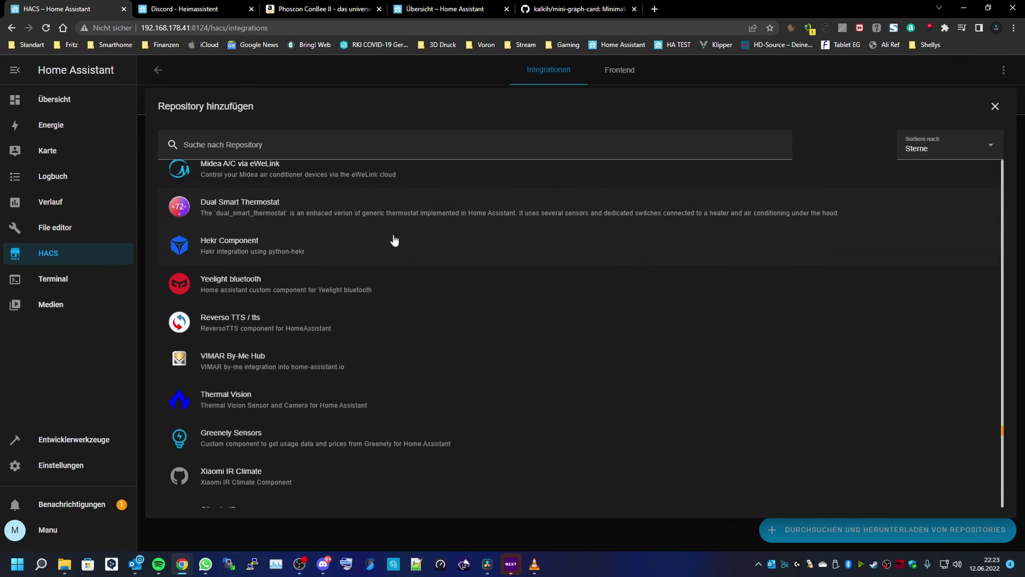
pyautogui.scroll(-6, 392, 243)
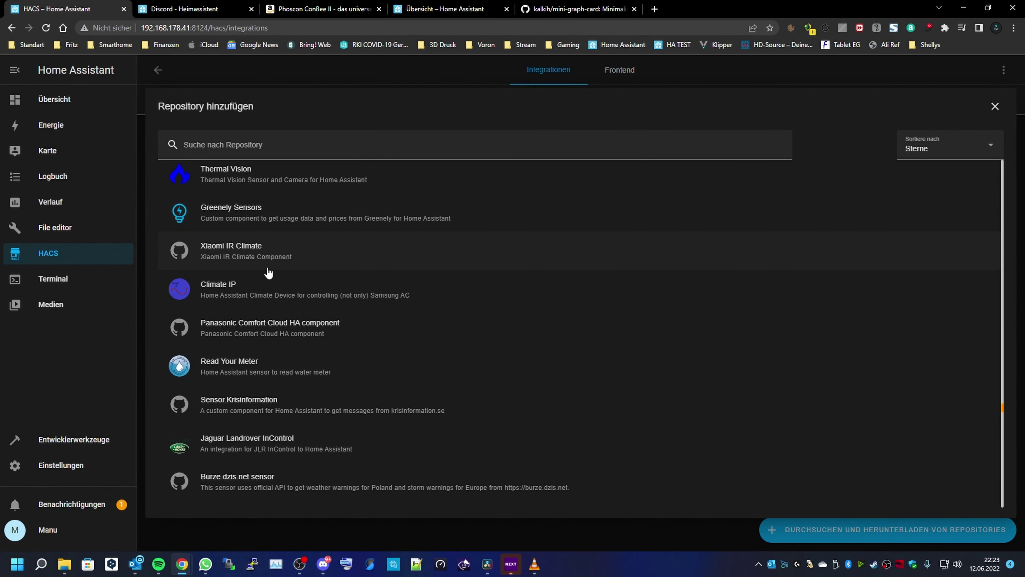
pyautogui.scroll(3, 268, 275)
pyautogui.scroll(-7, 291, 257)
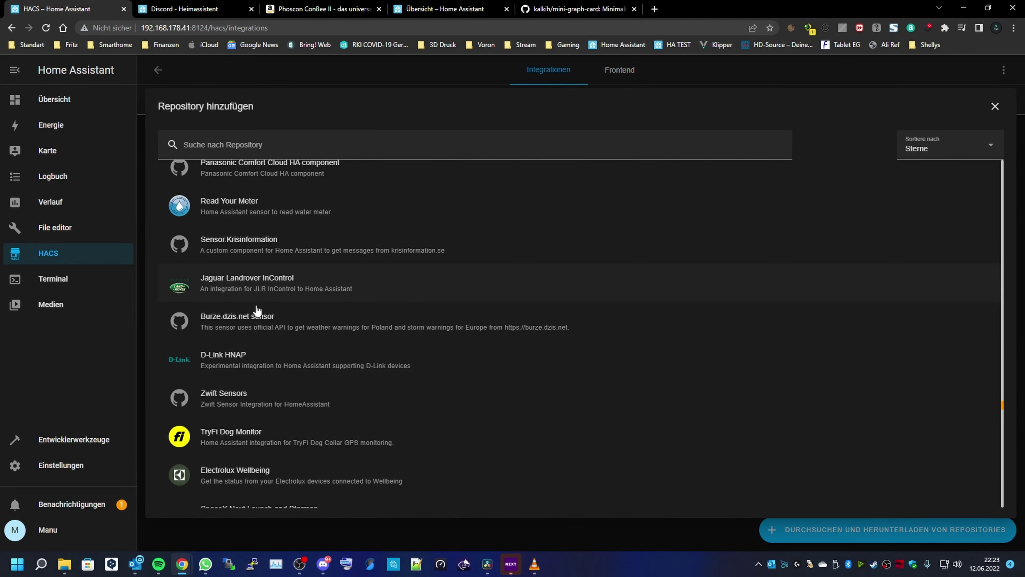
pyautogui.scroll(-13, 241, 369)
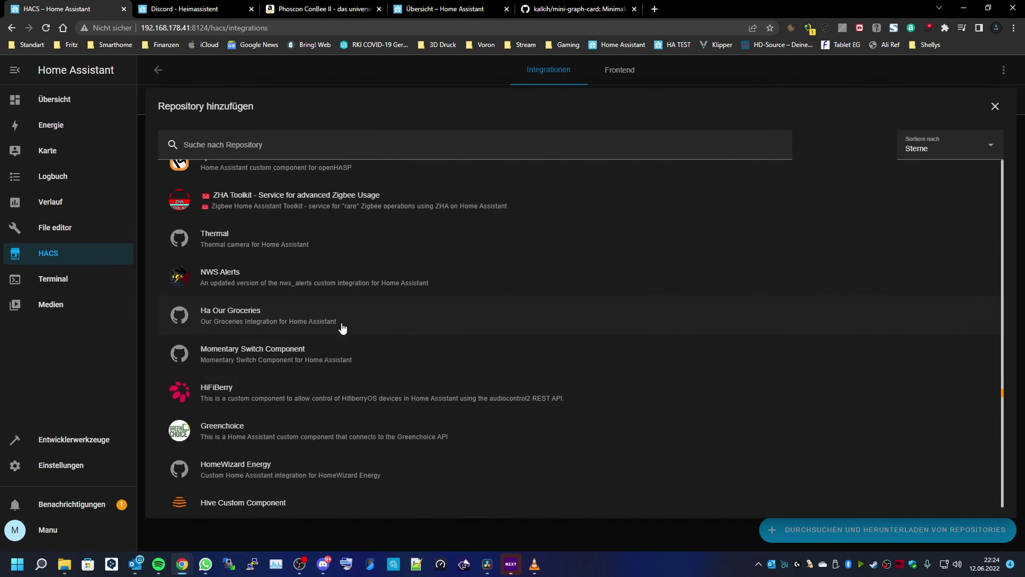
pyautogui.scroll(-1, 305, 296)
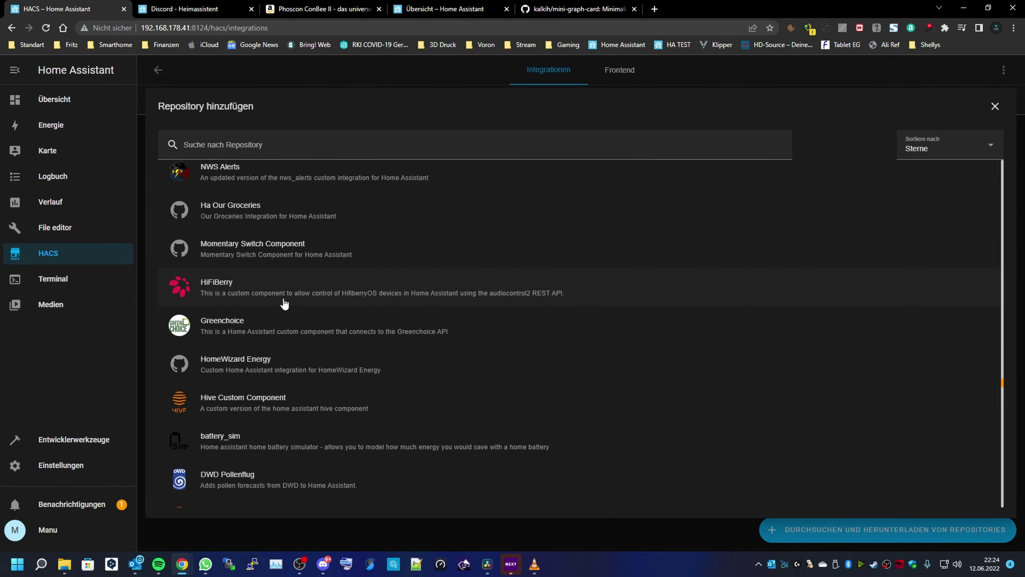
pyautogui.scroll(-15, 364, 293)
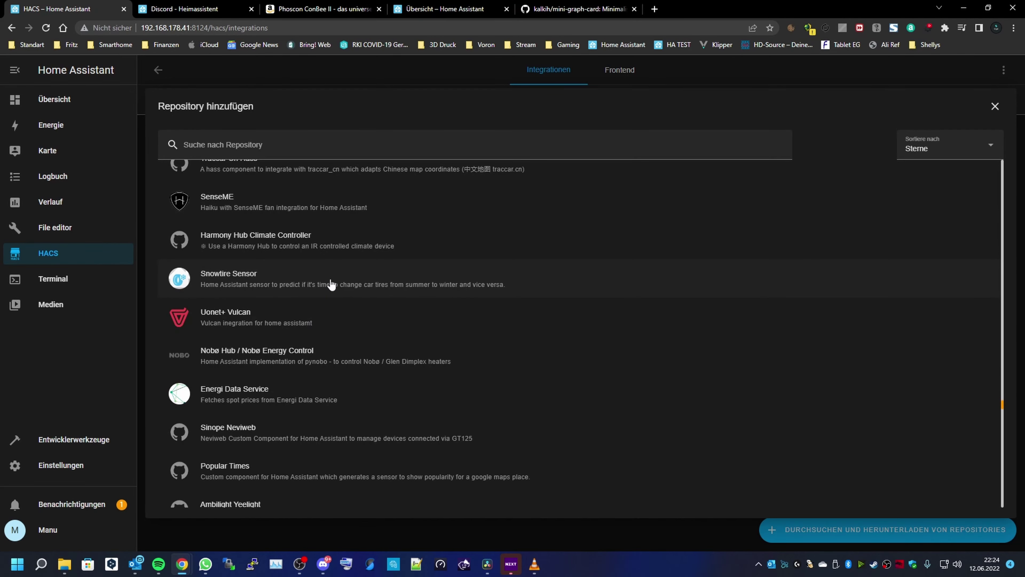
pyautogui.scroll(-10, 331, 284)
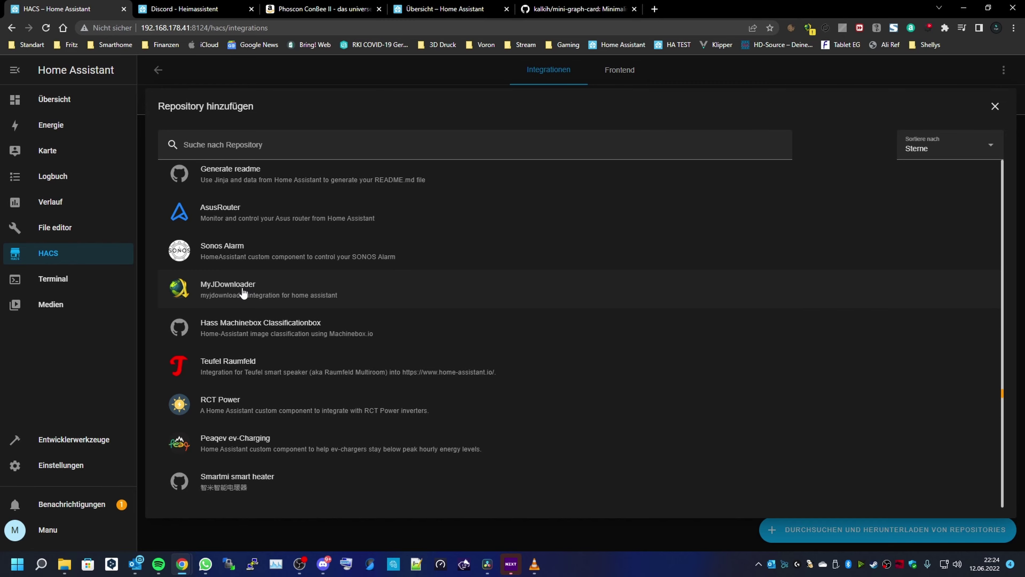
pyautogui.scroll(-6, 243, 293)
pyautogui.scroll(-3, 283, 293)
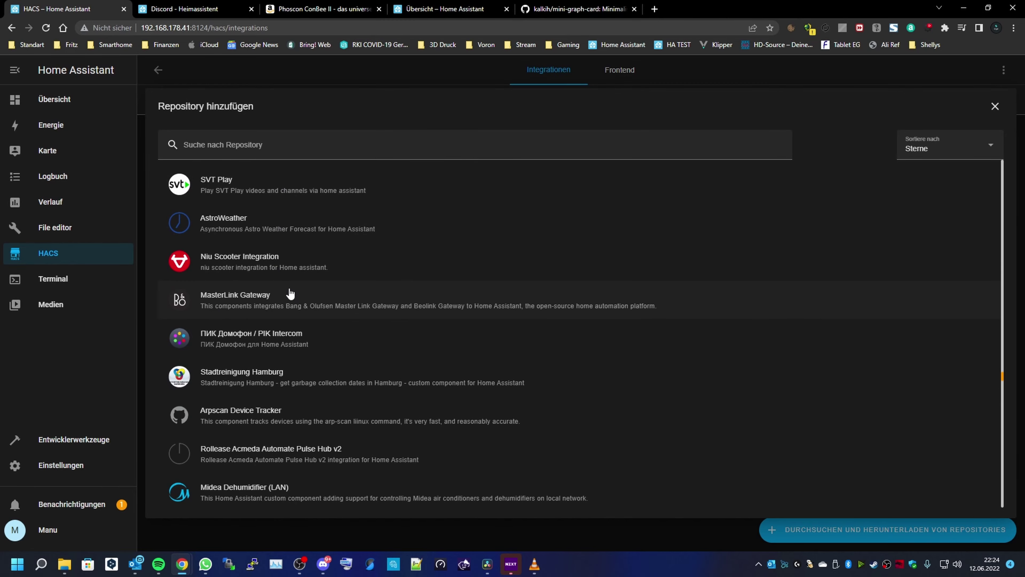
pyautogui.scroll(-5, 302, 272)
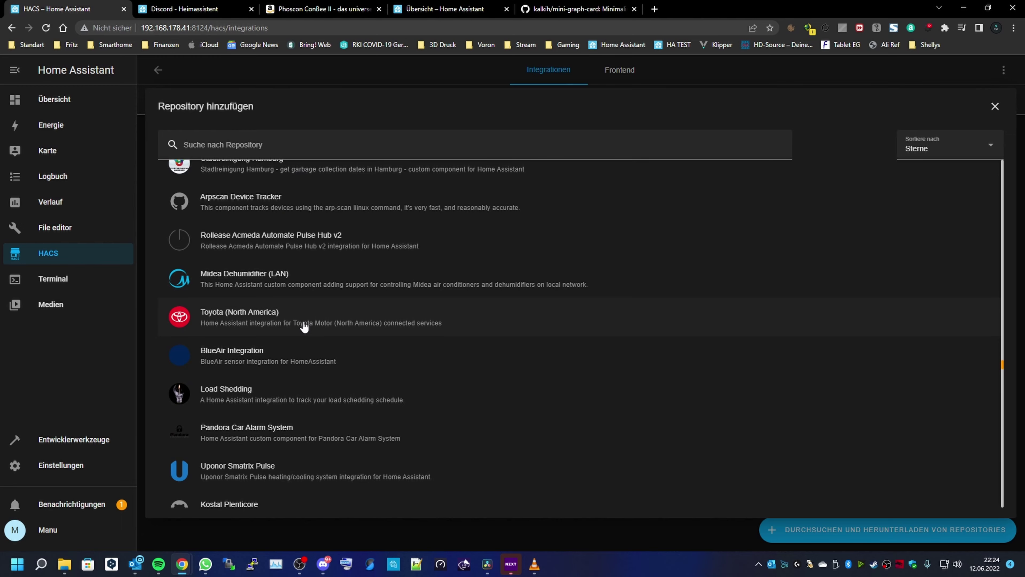
pyautogui.scroll(-4, 304, 323)
pyautogui.scroll(-7, 313, 318)
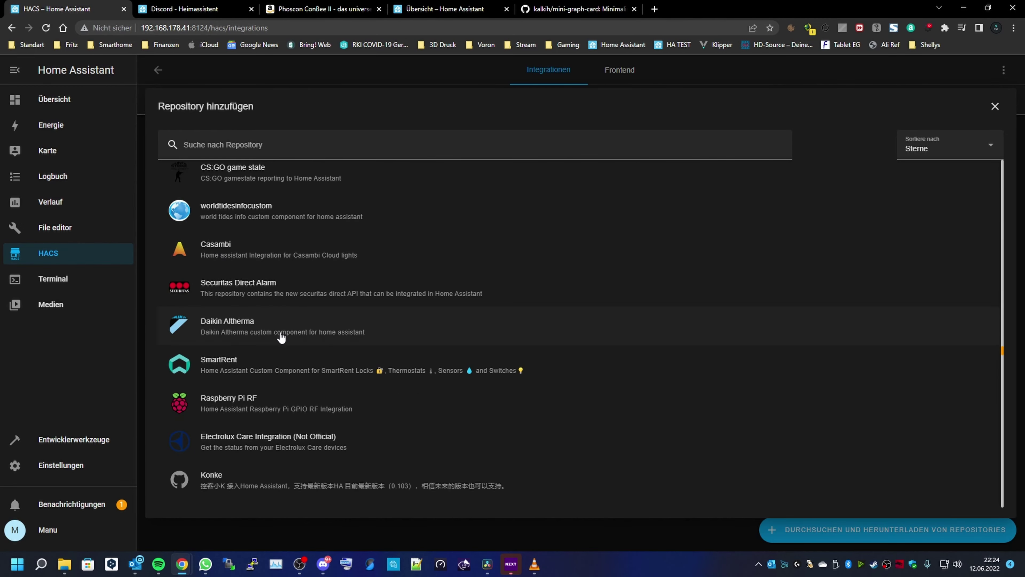
pyautogui.scroll(-5, 282, 338)
pyautogui.scroll(-5, 296, 294)
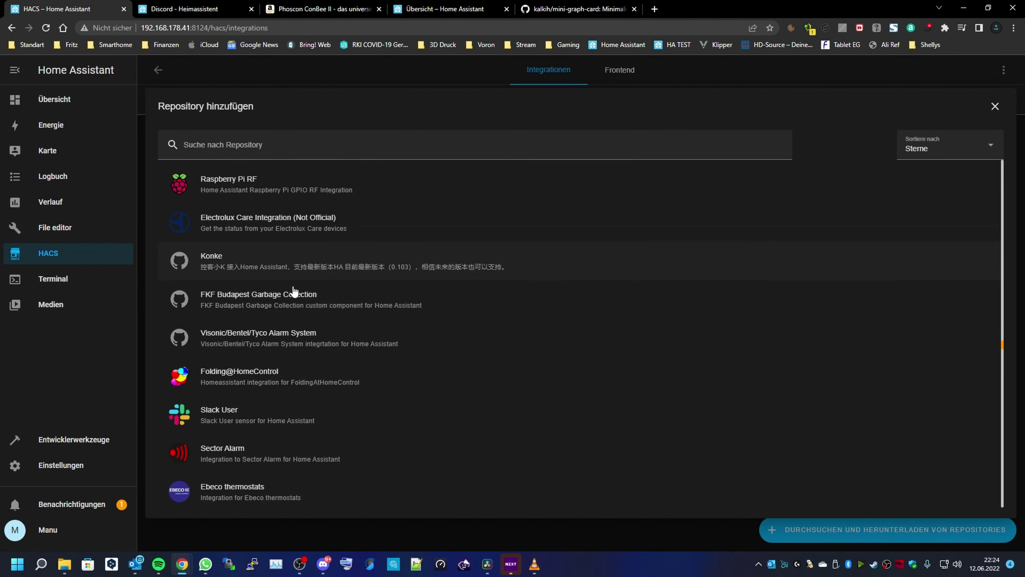
pyautogui.scroll(-10, 274, 287)
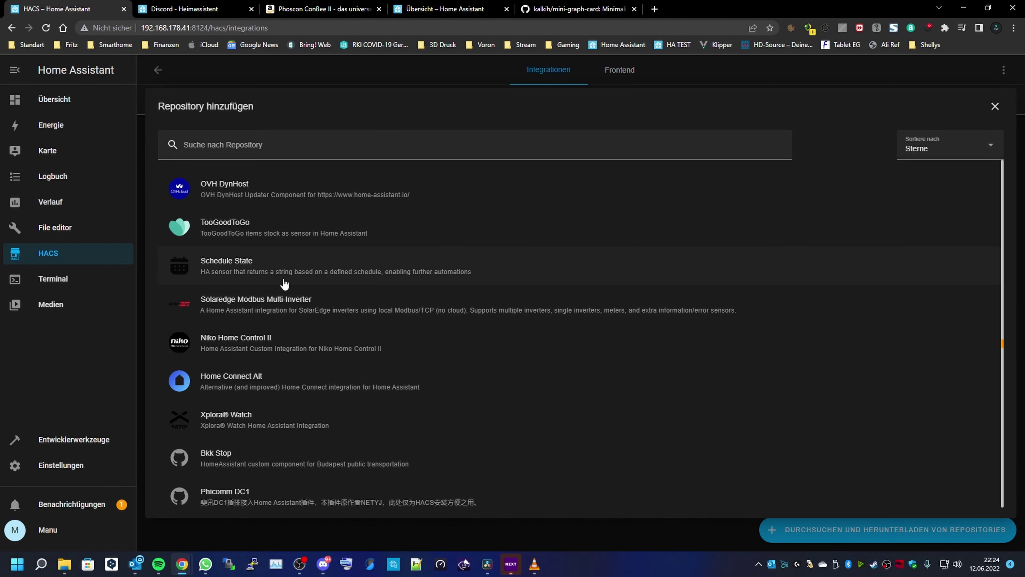
pyautogui.scroll(-3, 285, 284)
pyautogui.scroll(-8, 277, 275)
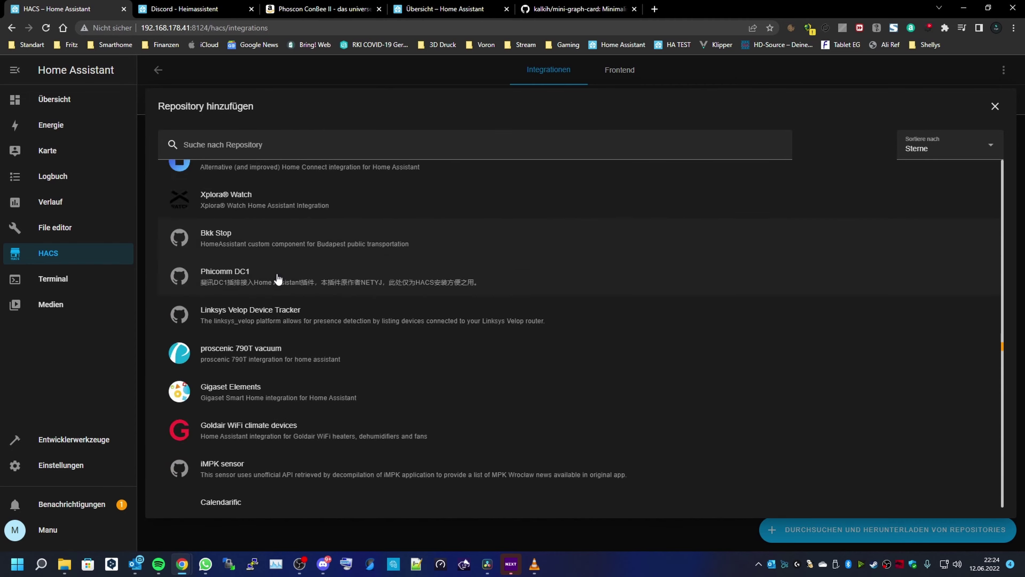
pyautogui.scroll(-11, 275, 281)
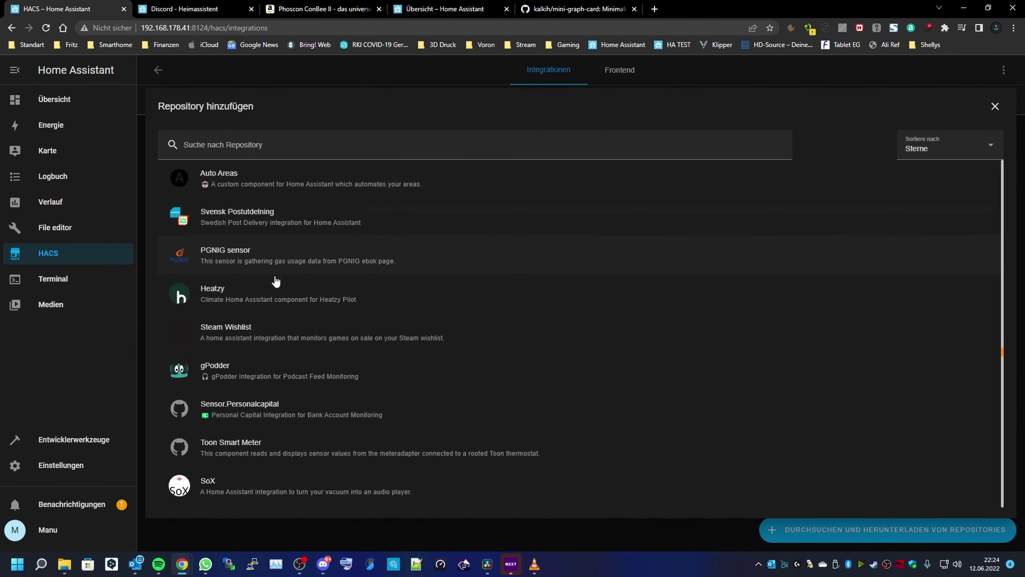
pyautogui.scroll(-5, 281, 284)
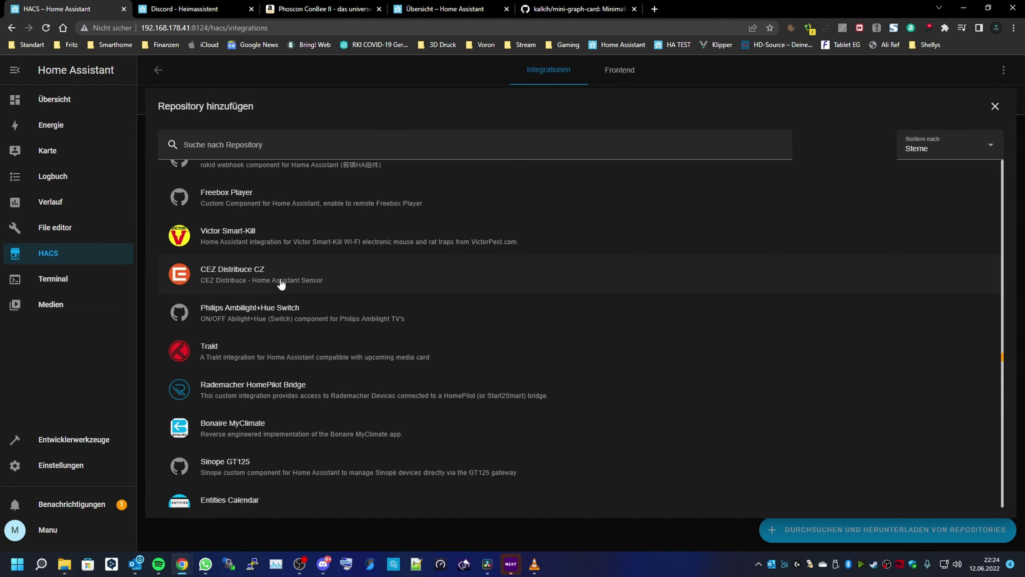
pyautogui.scroll(-11, 301, 284)
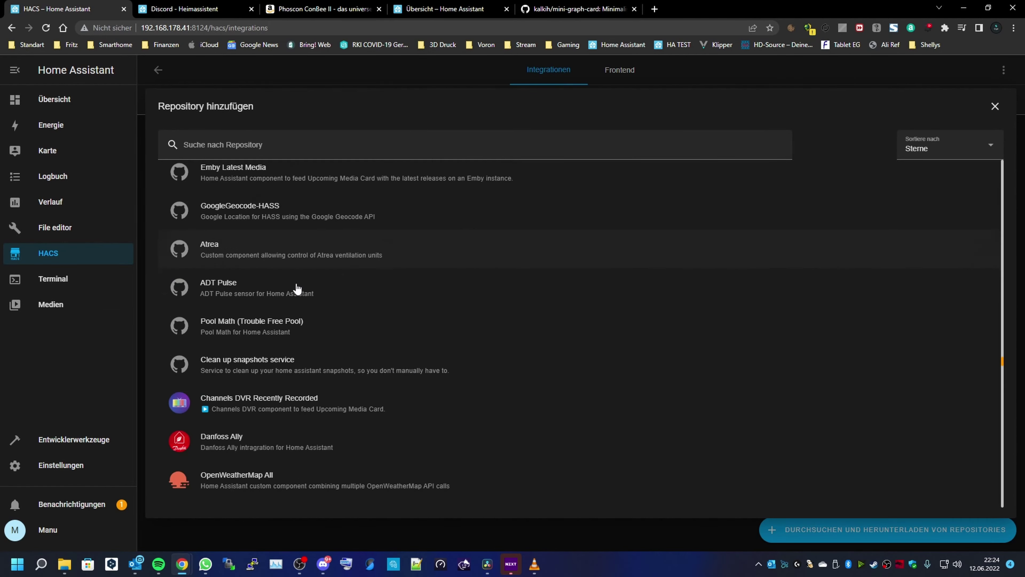
pyautogui.scroll(-1, 291, 288)
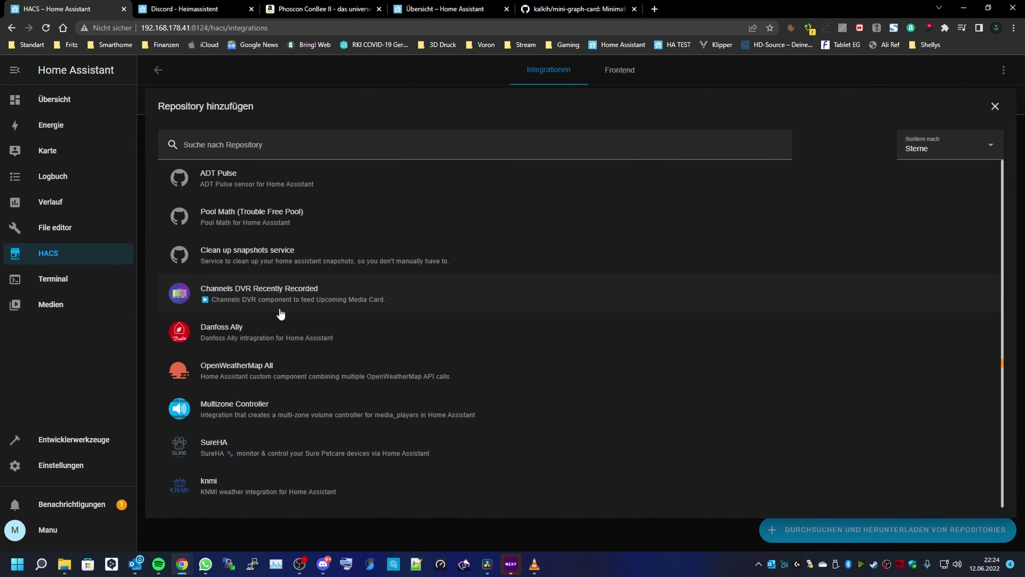
pyautogui.scroll(-3, 279, 327)
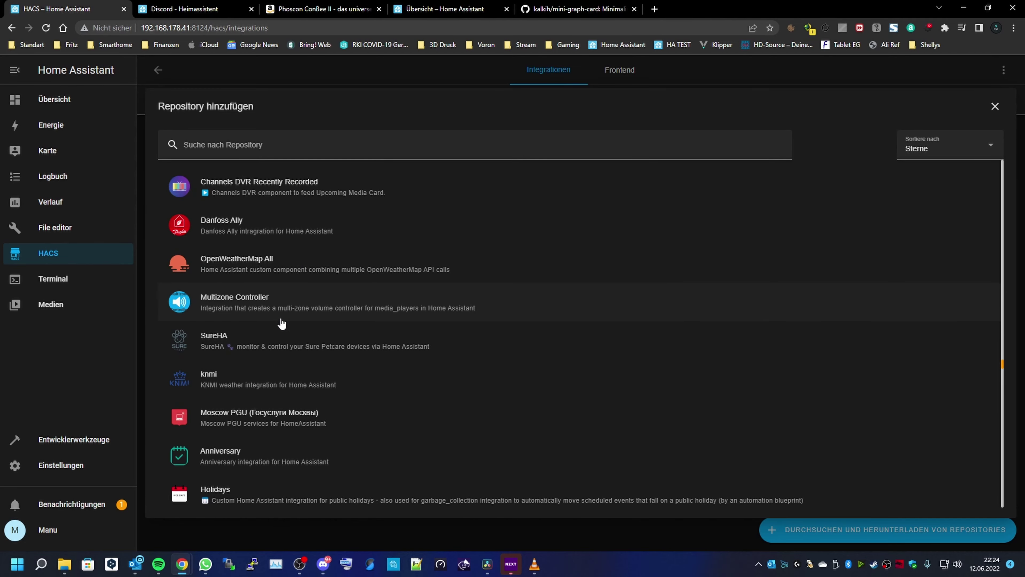
pyautogui.scroll(-8, 269, 293)
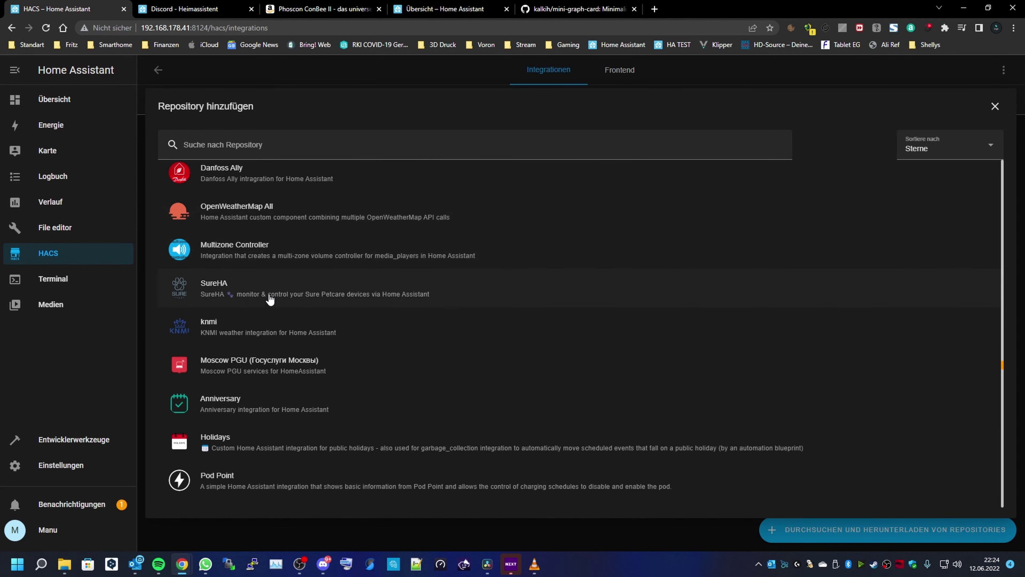
pyautogui.scroll(-6, 322, 300)
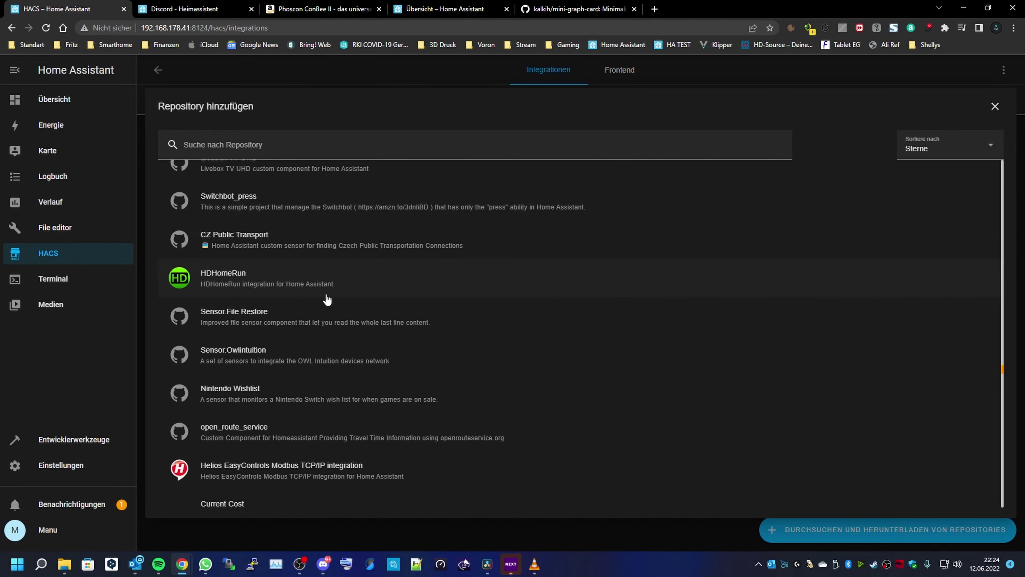
pyautogui.scroll(6, 318, 299)
pyautogui.scroll(-9, 283, 294)
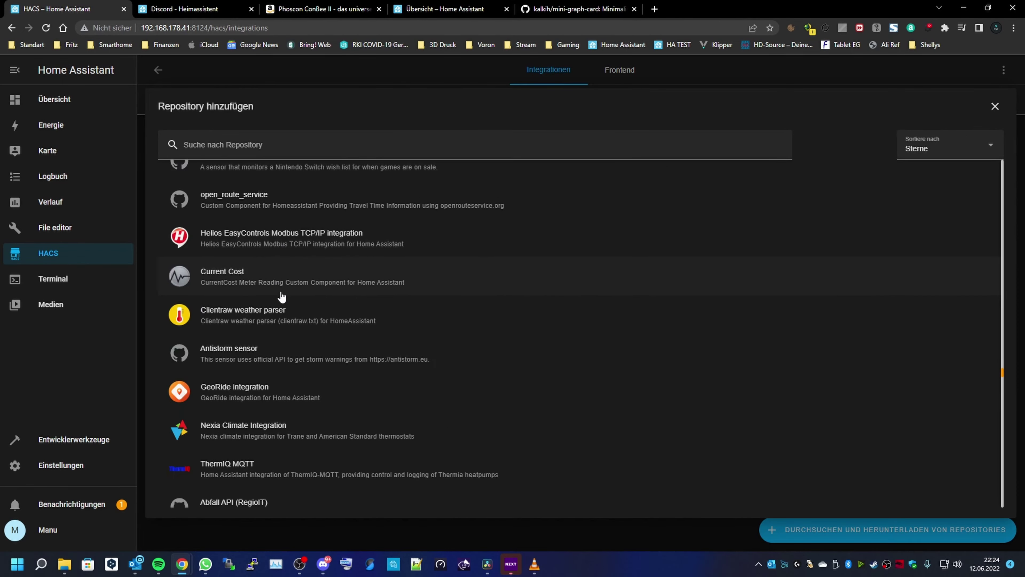
pyautogui.scroll(-10, 285, 296)
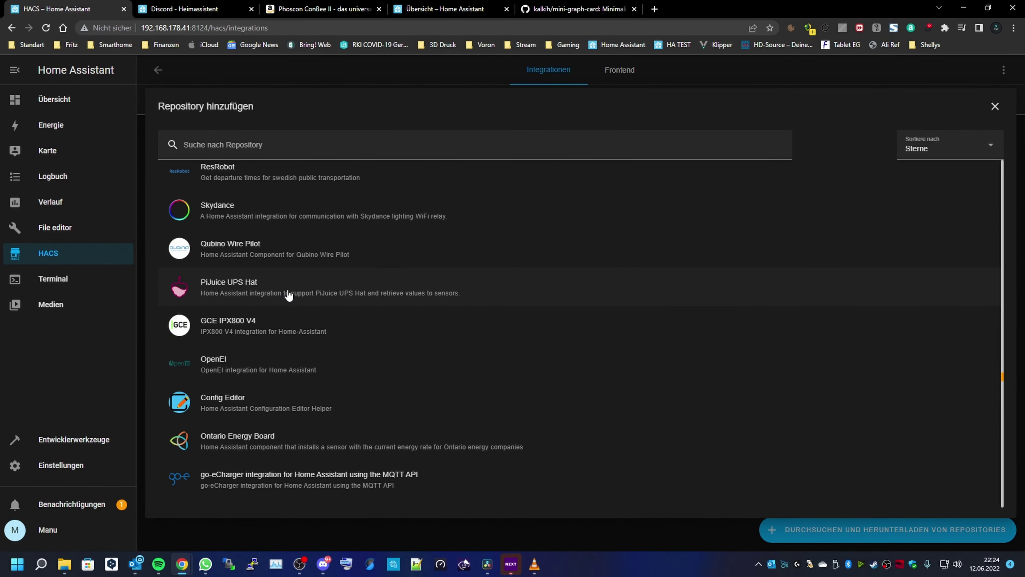
# Search the repositories for merc, open MercedesME 2020 and examine its requirements, installation and configuration instructions.
pyautogui.click(257, 152)
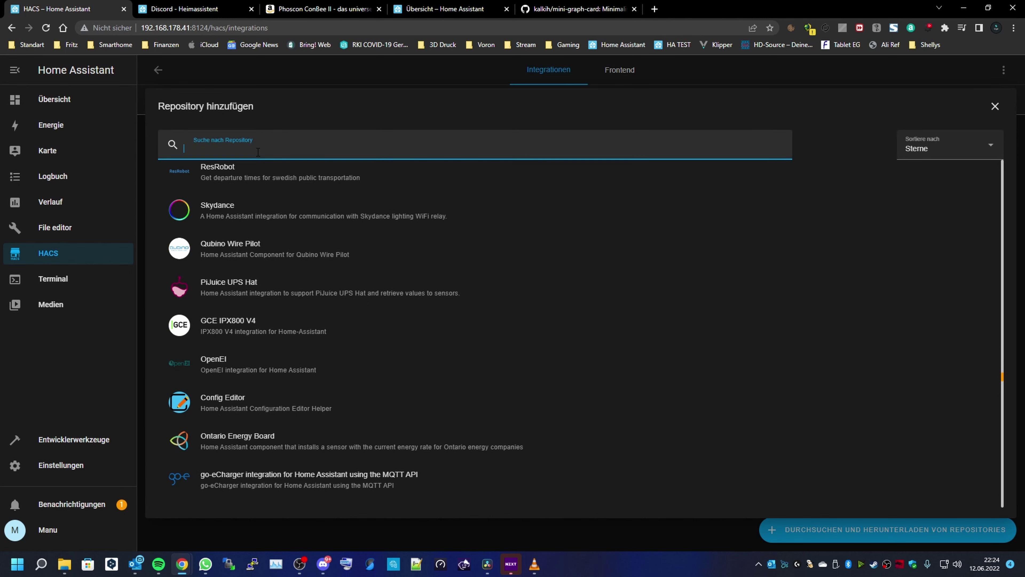
pyautogui.write('merc')
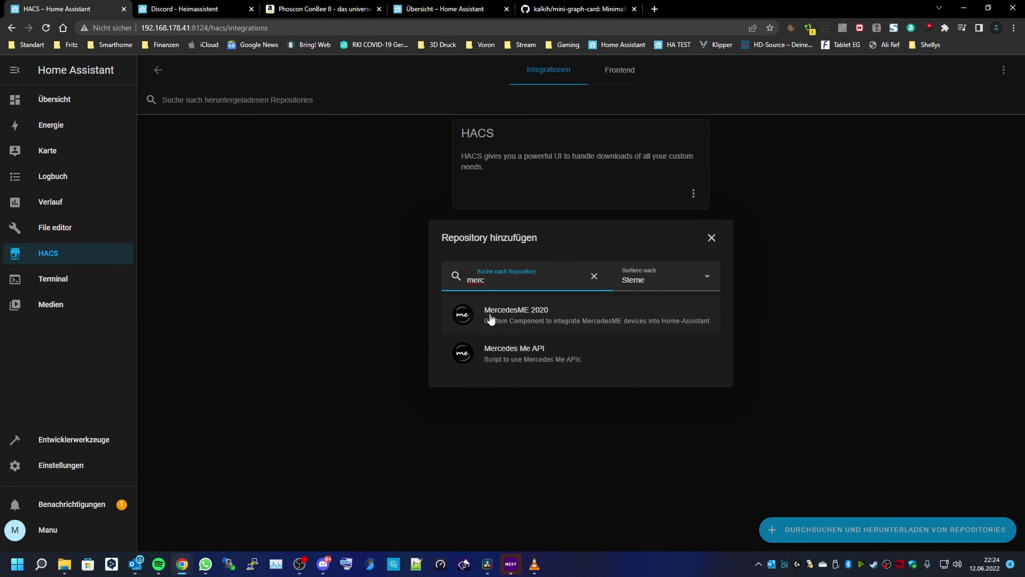
pyautogui.click(538, 318)
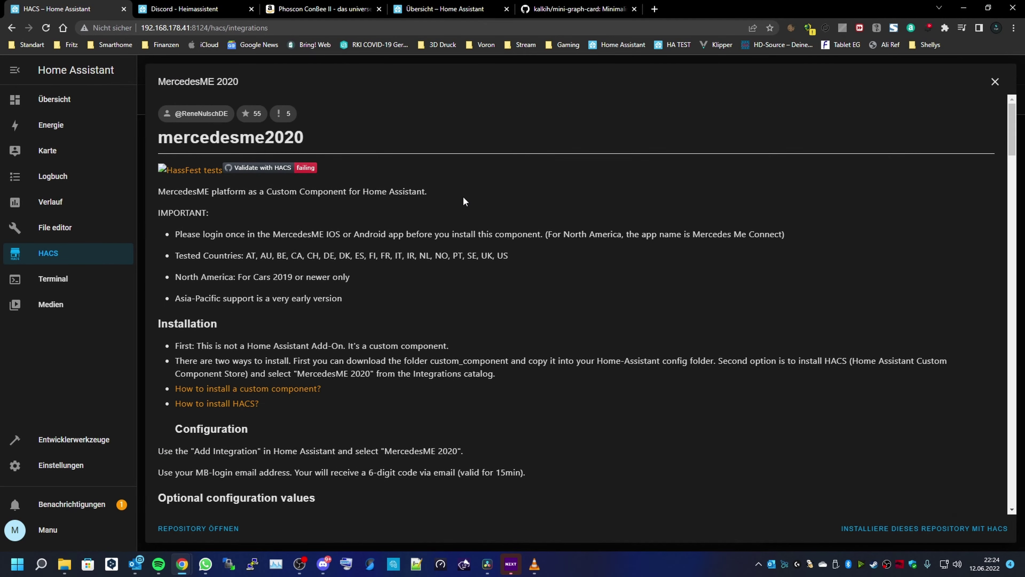
pyautogui.scroll(-5, 463, 197)
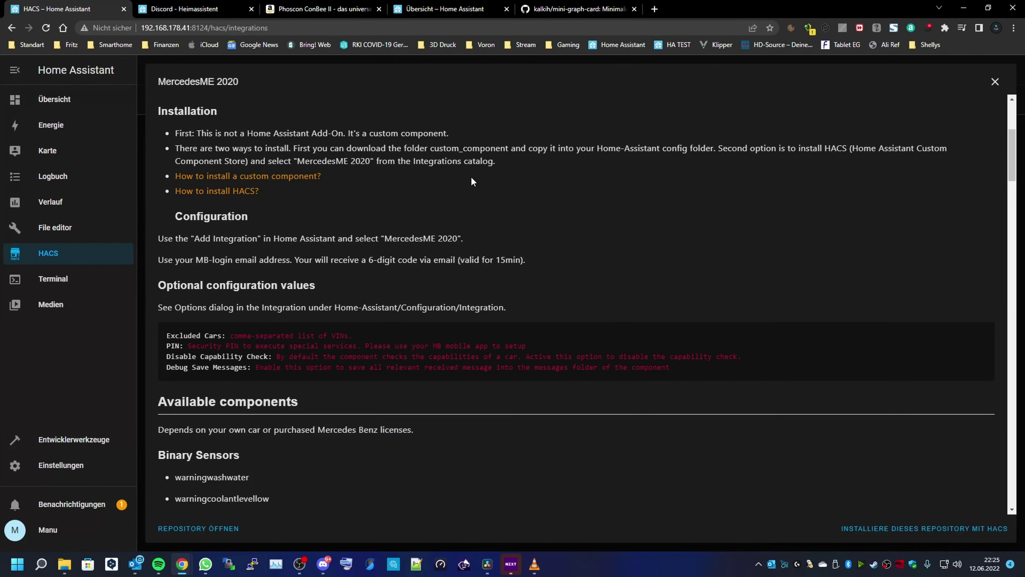
pyautogui.scroll(5, 472, 181)
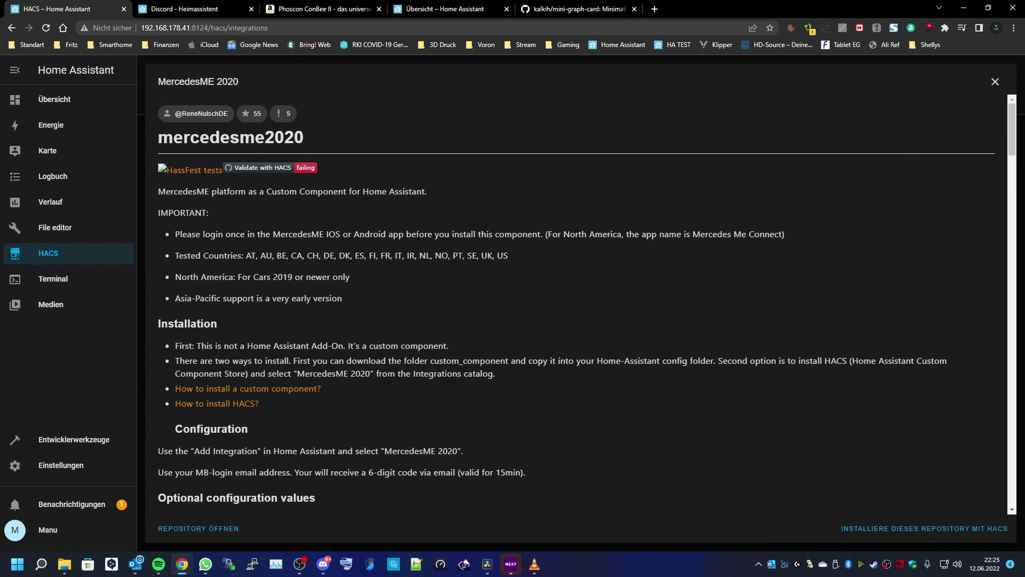
pyautogui.scroll(-4, 418, 238)
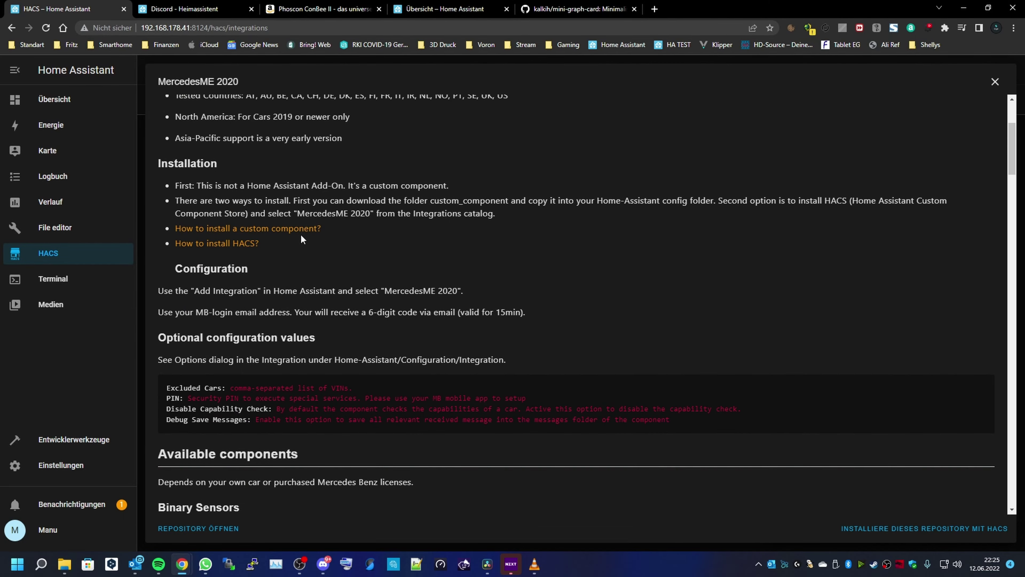
# Review the MercedesME 2020 sensors and services, and download version v0.6.7 of the repository with HACS.
pyautogui.scroll(-10, 247, 239)
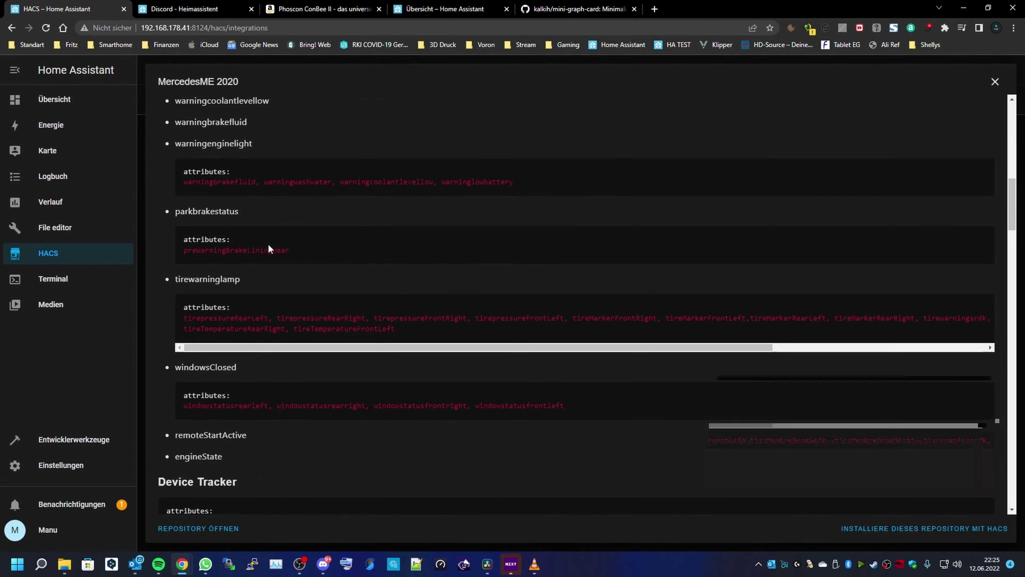
pyautogui.scroll(-15, 268, 247)
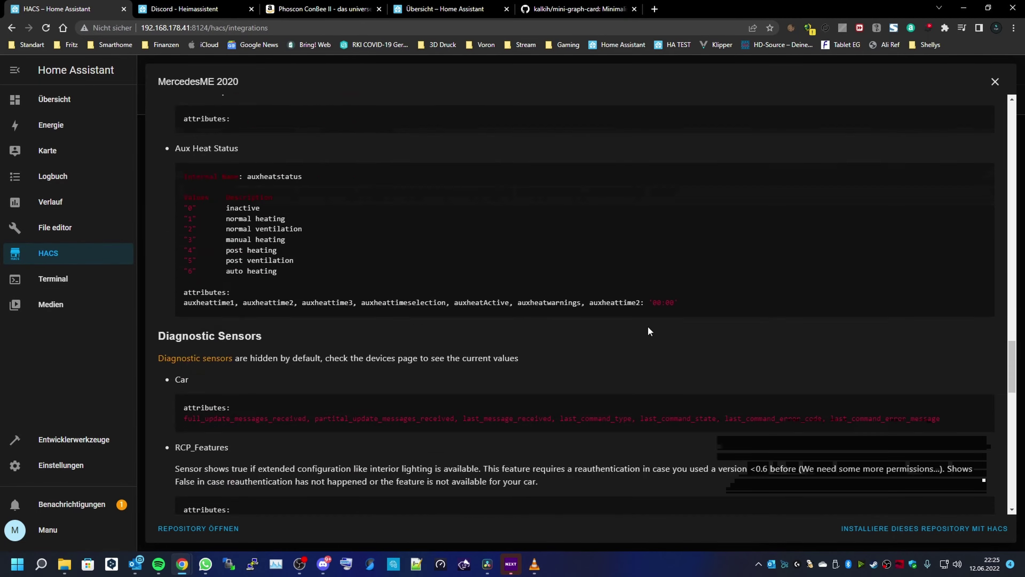
pyautogui.scroll(-7, 647, 328)
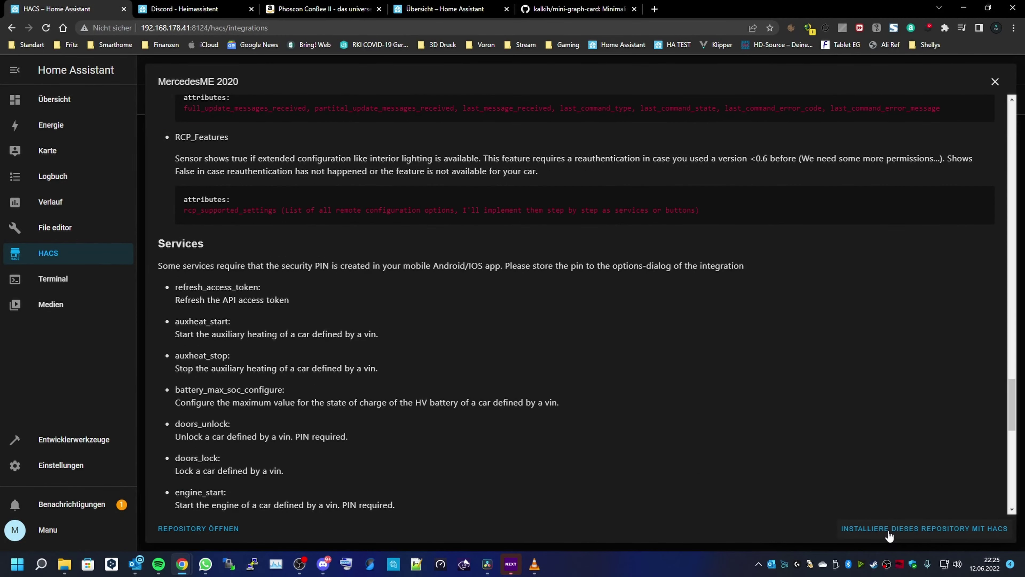
pyautogui.click(887, 529)
pyautogui.click(696, 395)
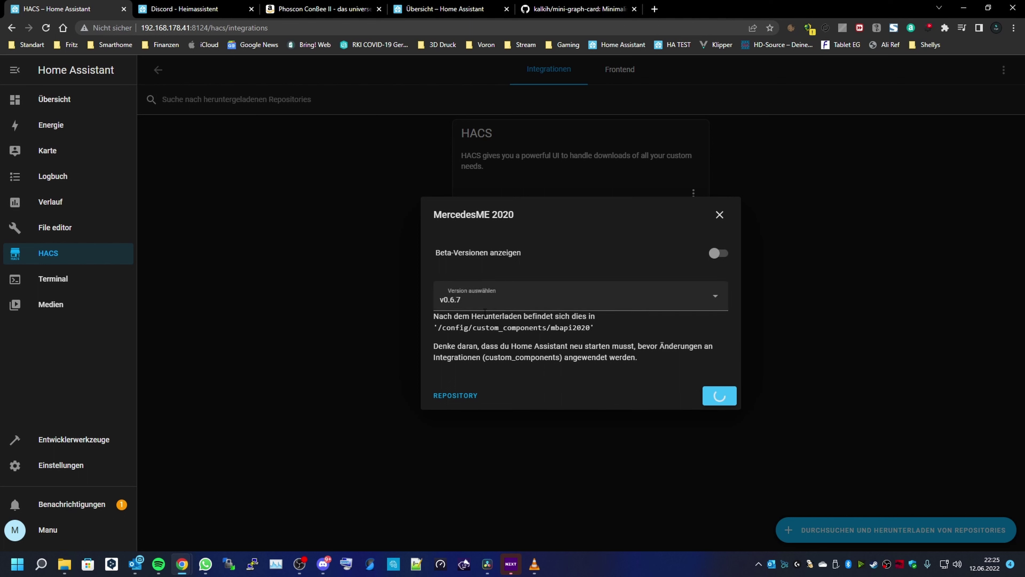
pyautogui.moveTo(429, 348); pyautogui.dragTo(665, 358)
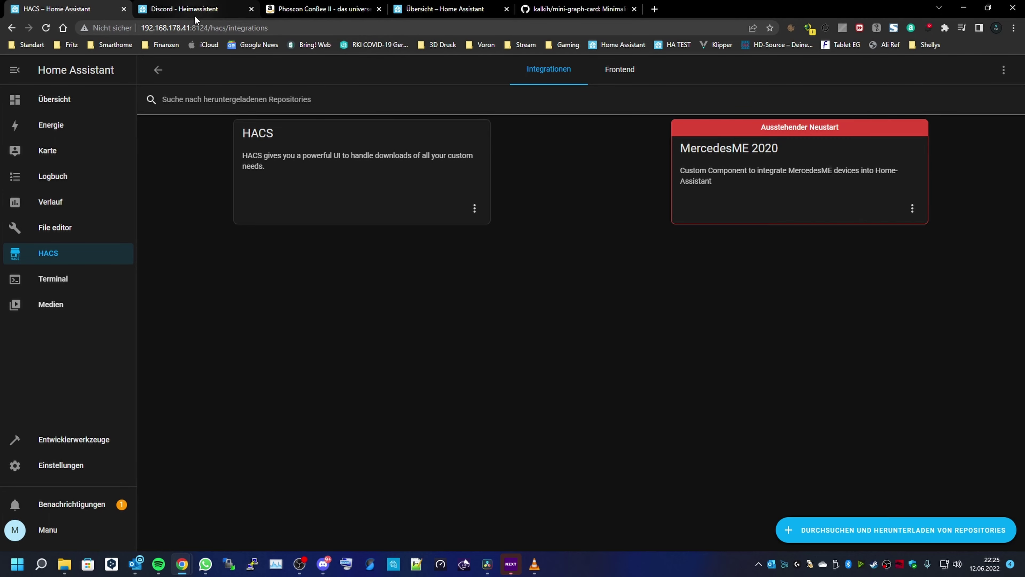
# Switch to the other Home Assistant instance, finish editing its dashboard and open the integrations overview in the settings.
pyautogui.click(412, 9)
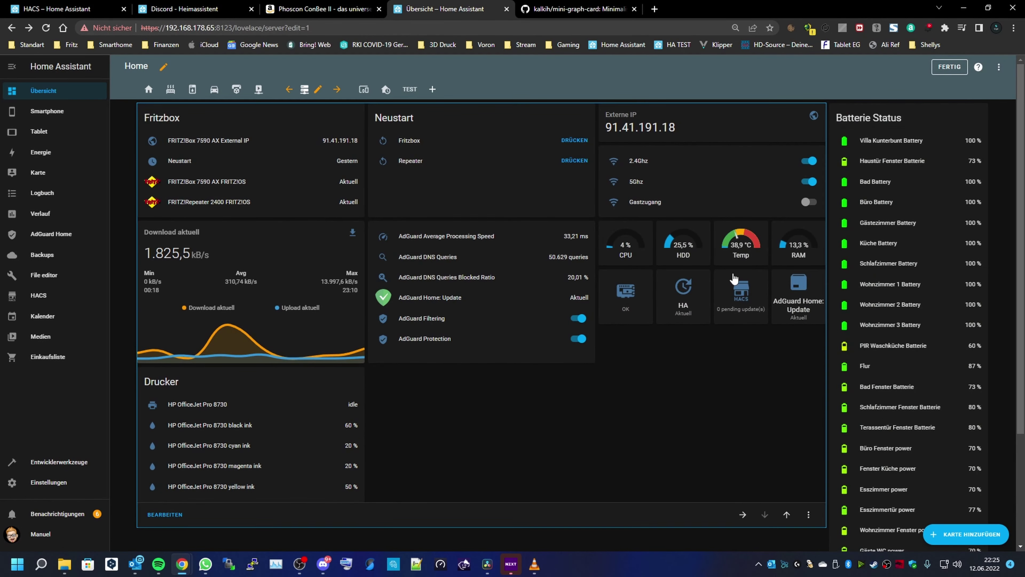
pyautogui.click(949, 69)
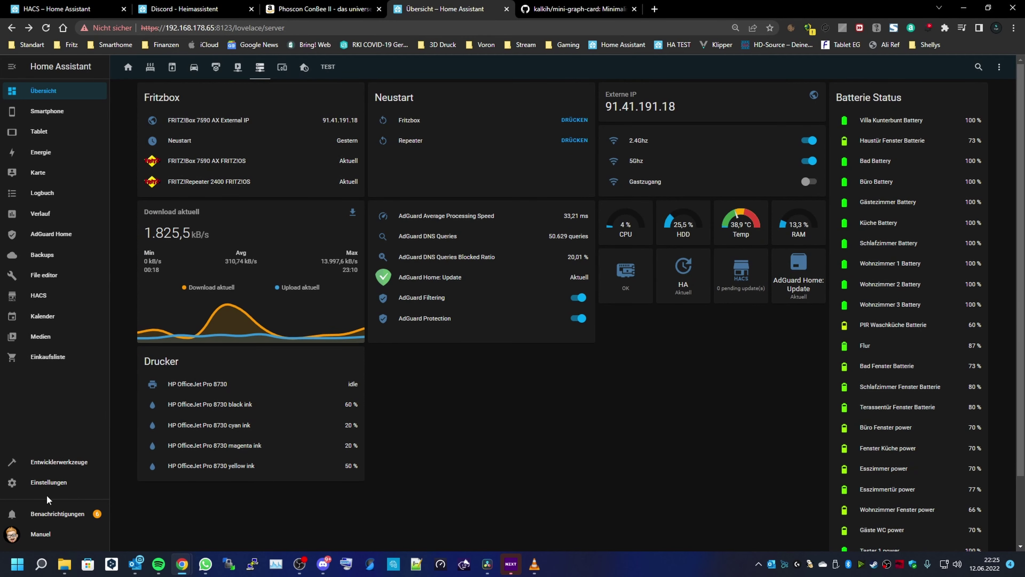
pyautogui.click(48, 482)
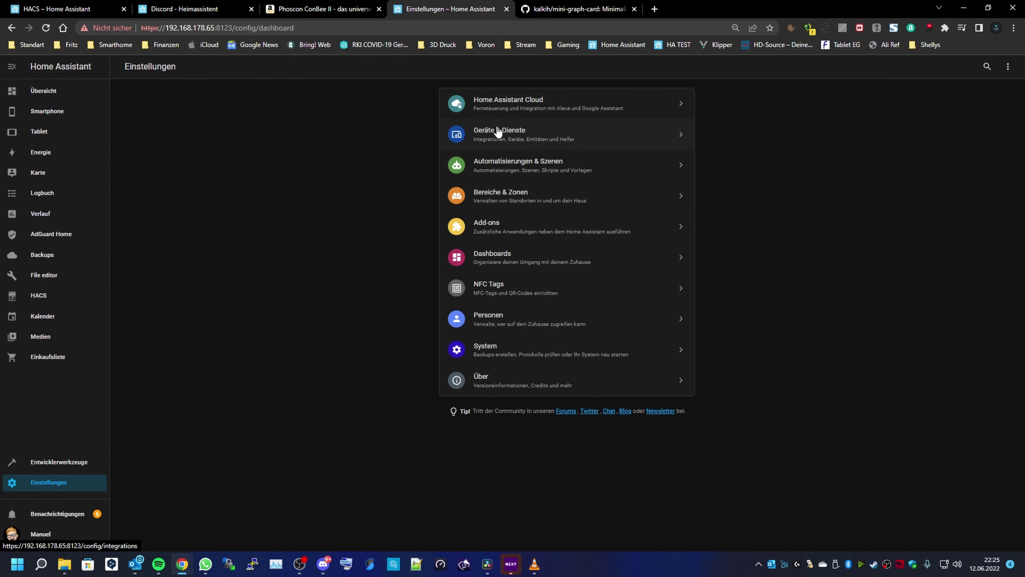
pyautogui.click(512, 136)
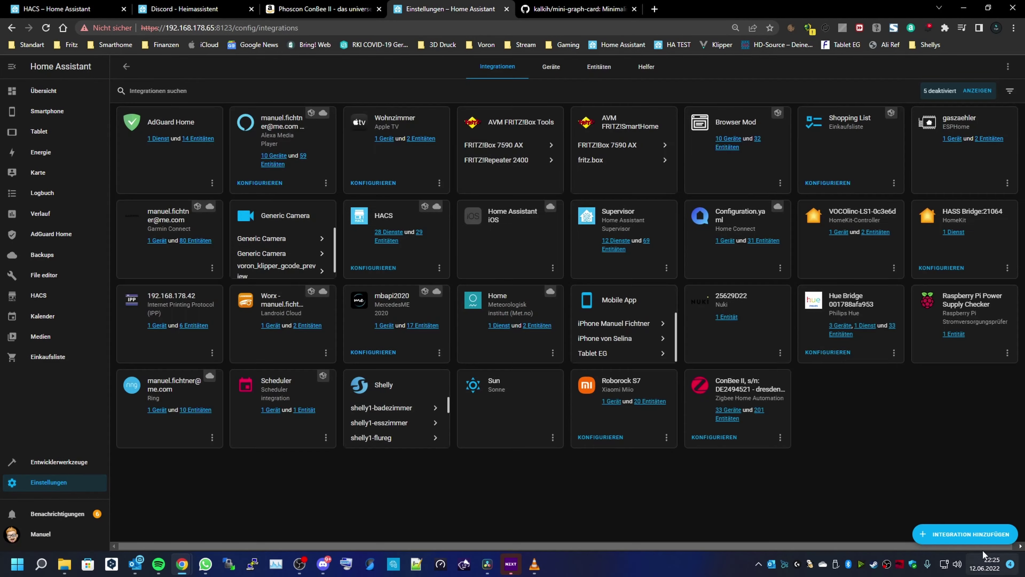
# Search the integrations available to add for mer, and close the selection without adding any.
pyautogui.click(966, 534)
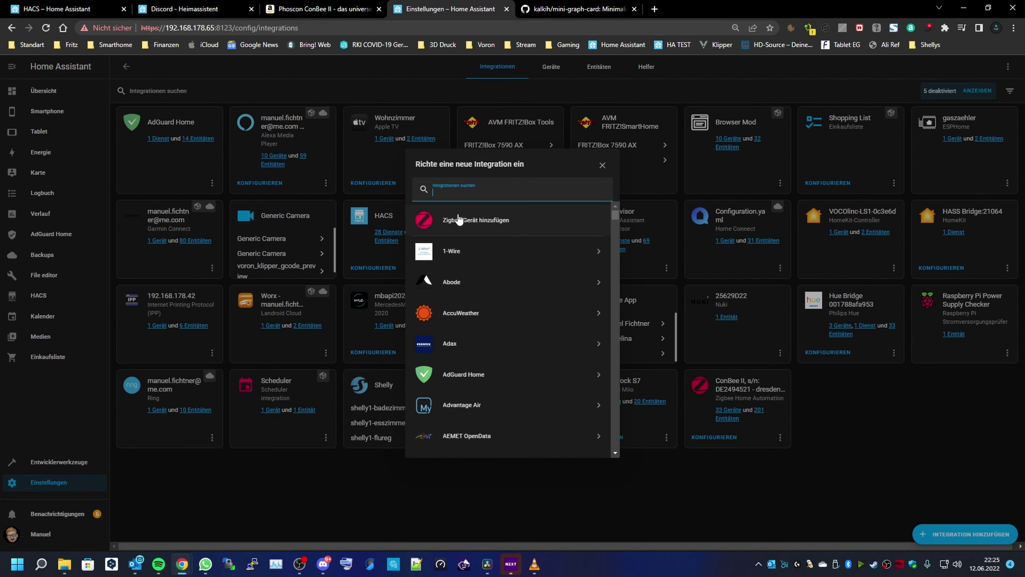
pyautogui.write('mer')
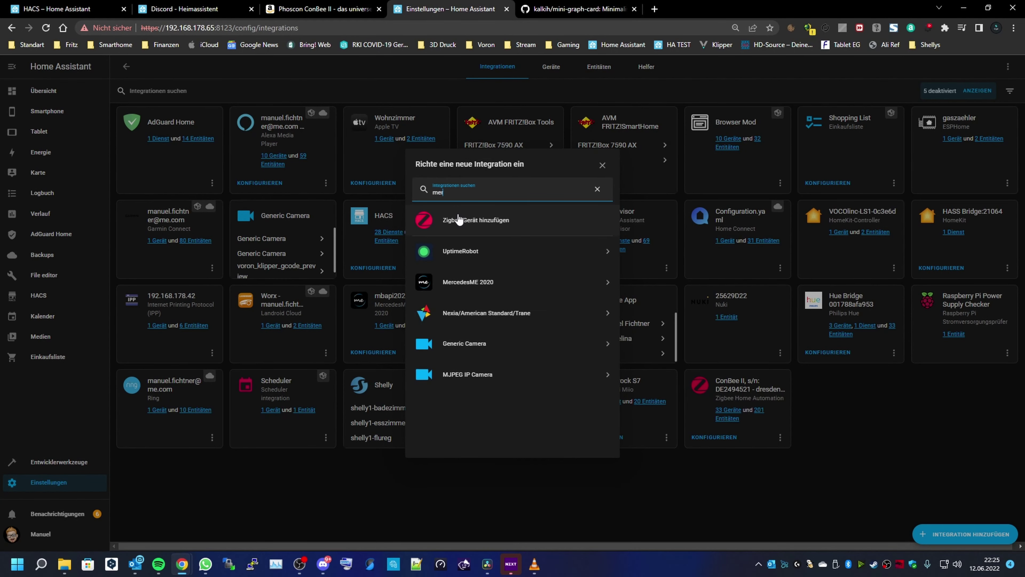
pyautogui.click(602, 166)
# Examine the entities provided by the MercedesME 2020 integration and return to the integrations overview.
pyautogui.click(418, 324)
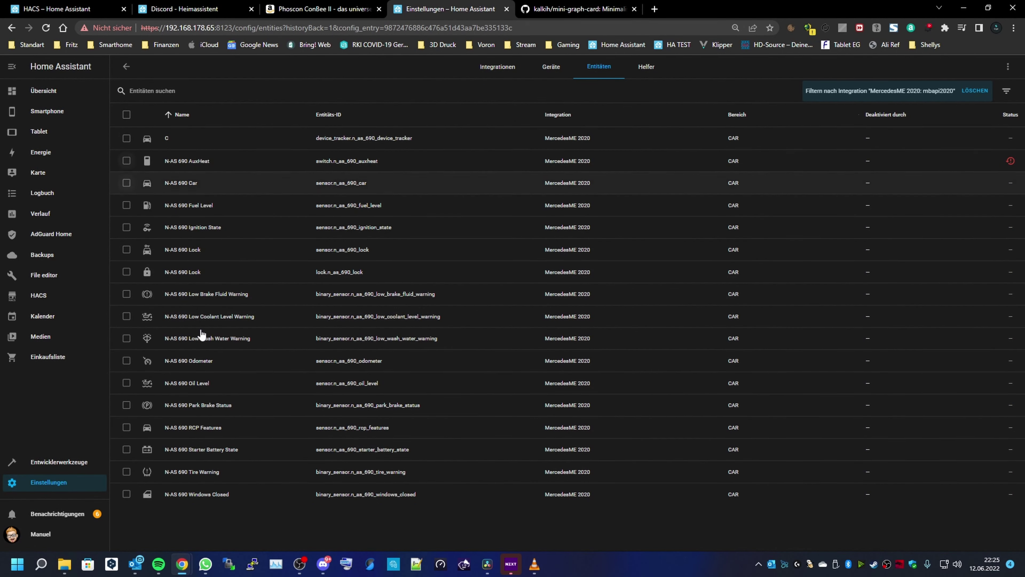
pyautogui.click(127, 67)
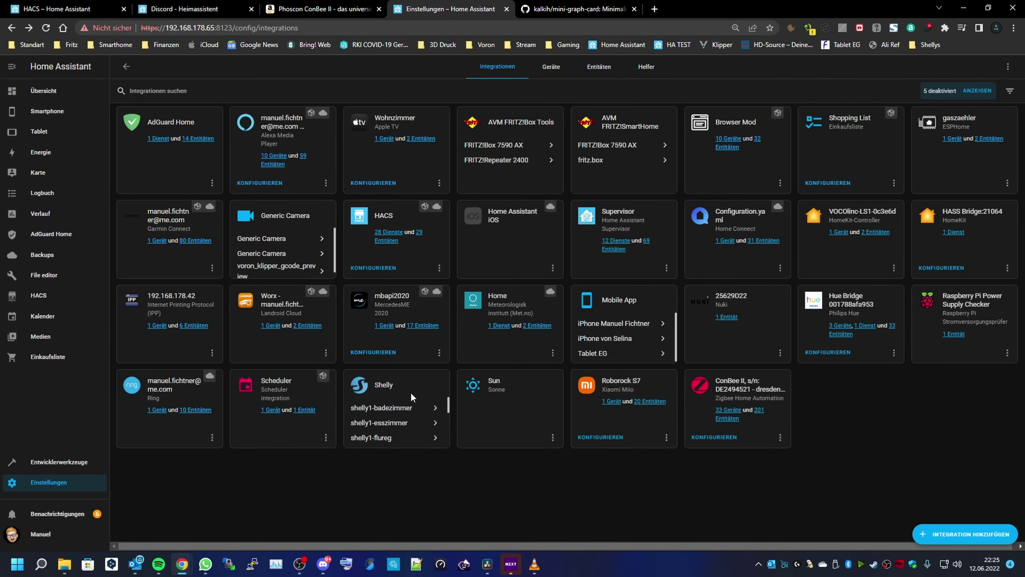
pyautogui.scroll(-2, 307, 257)
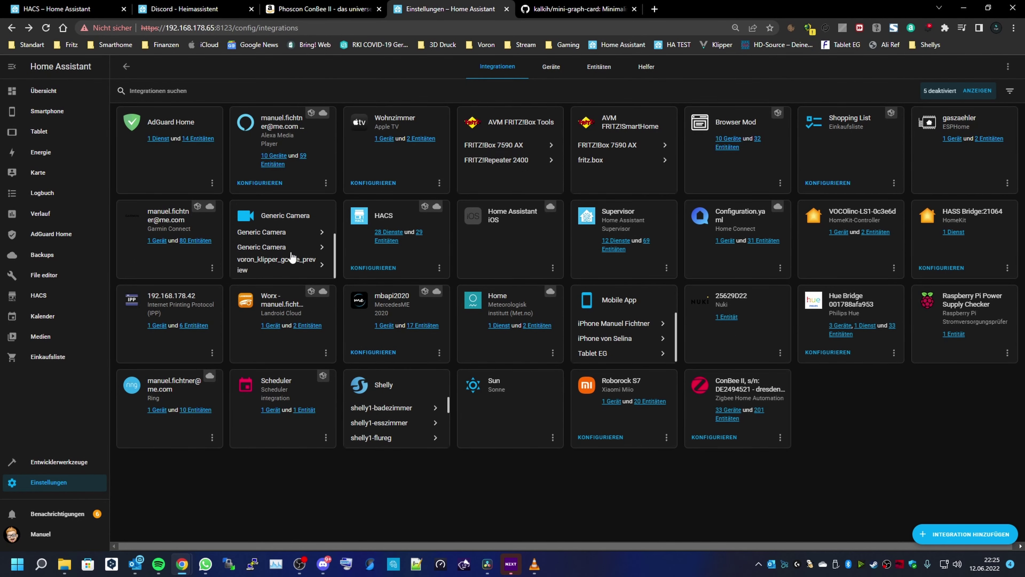